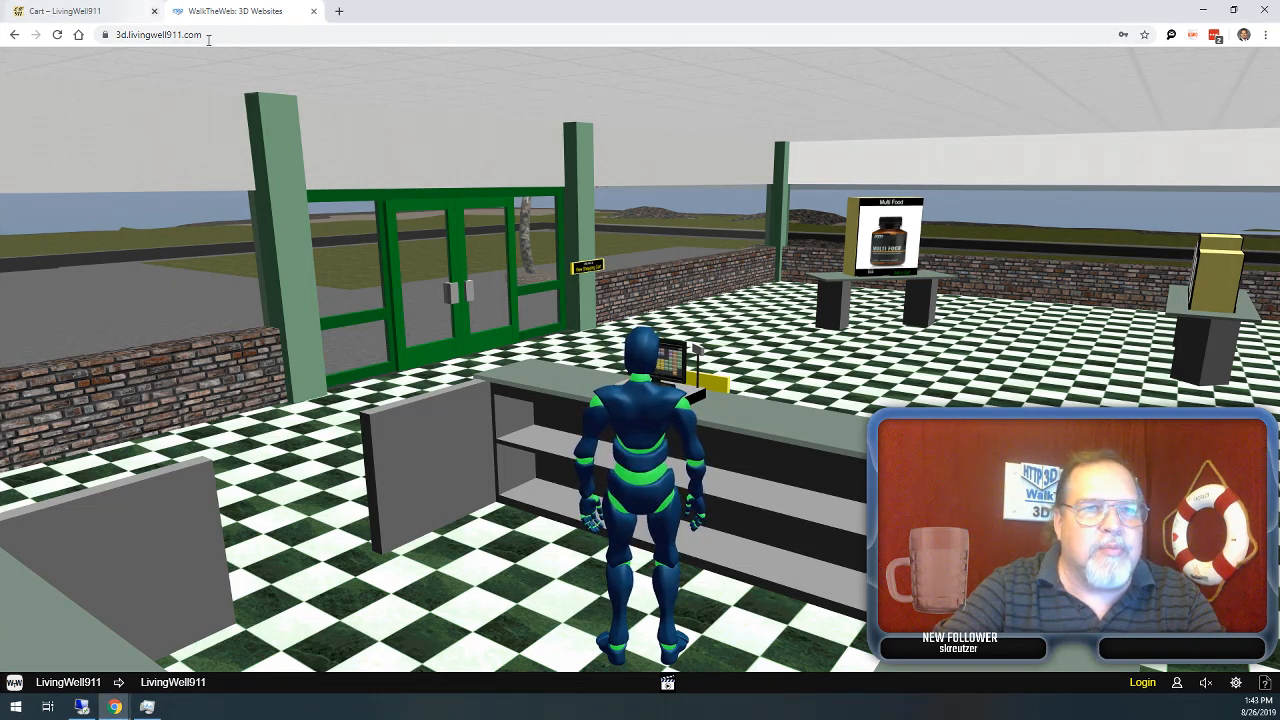
left_click(155, 11)
left_click(223, 38)
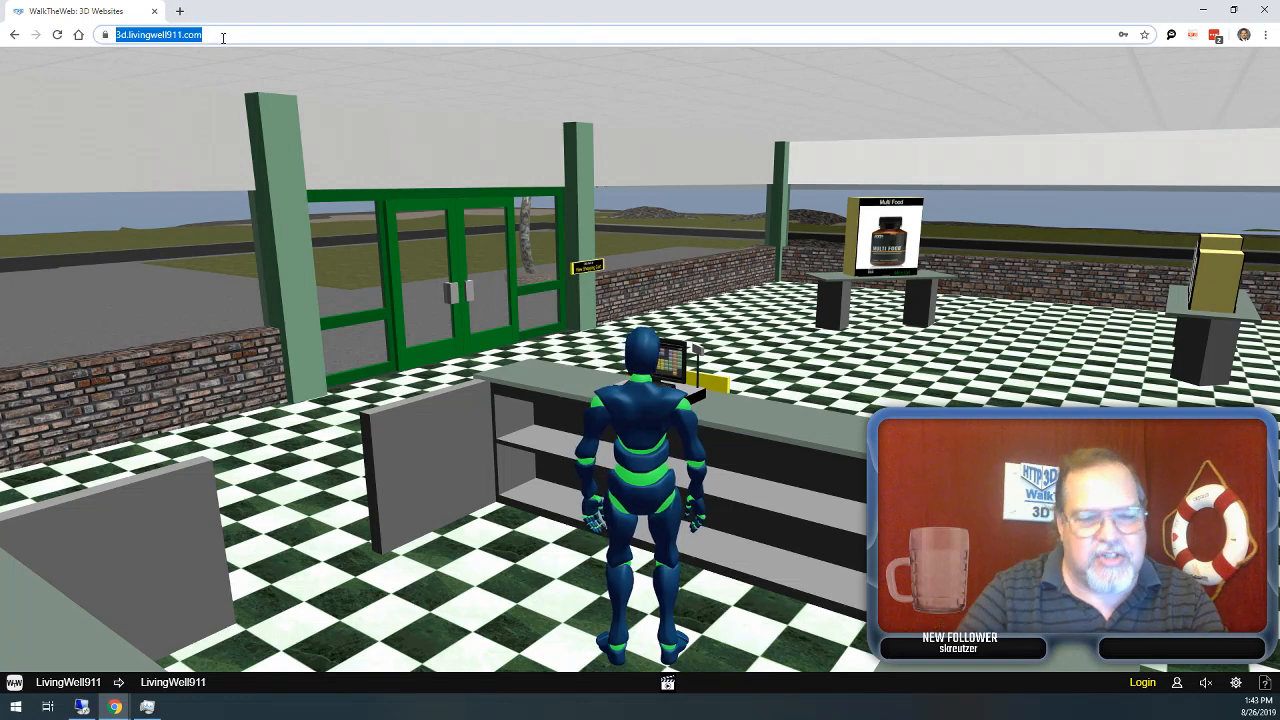
type("https://3d.walktheweb.com/admin.php?buildingid=80dtzga3lppf237s")
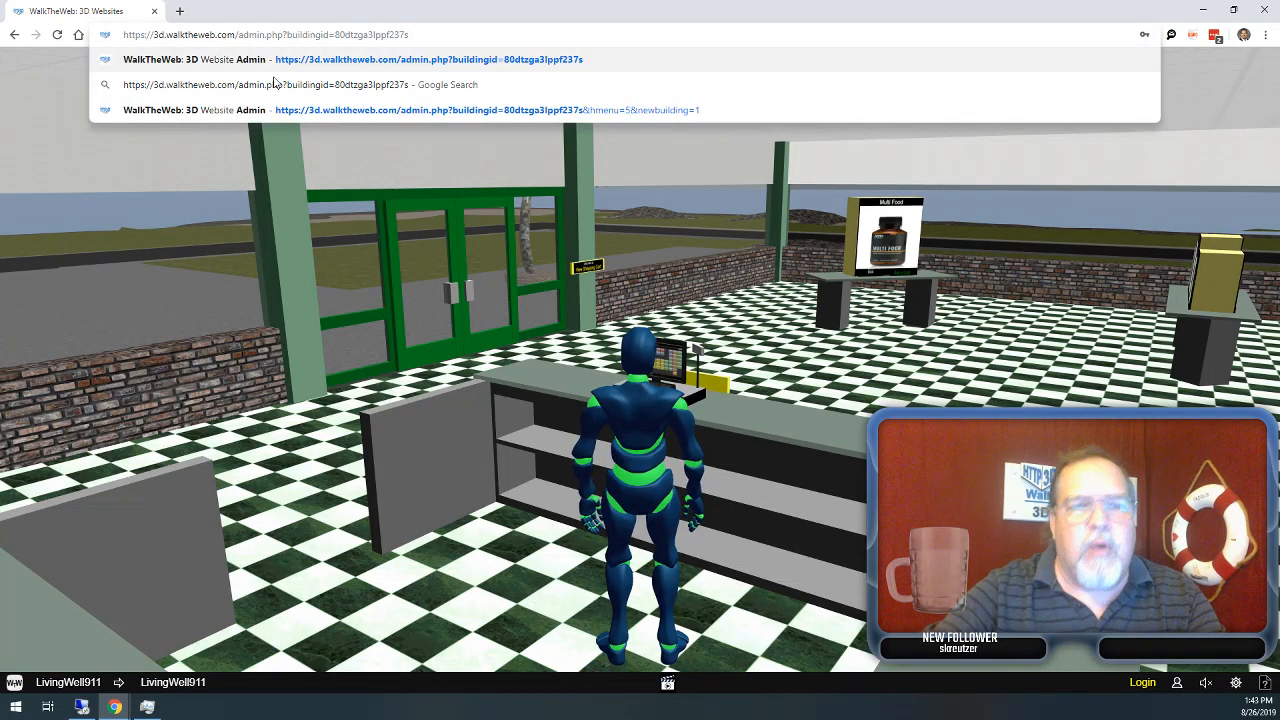
key("Return")
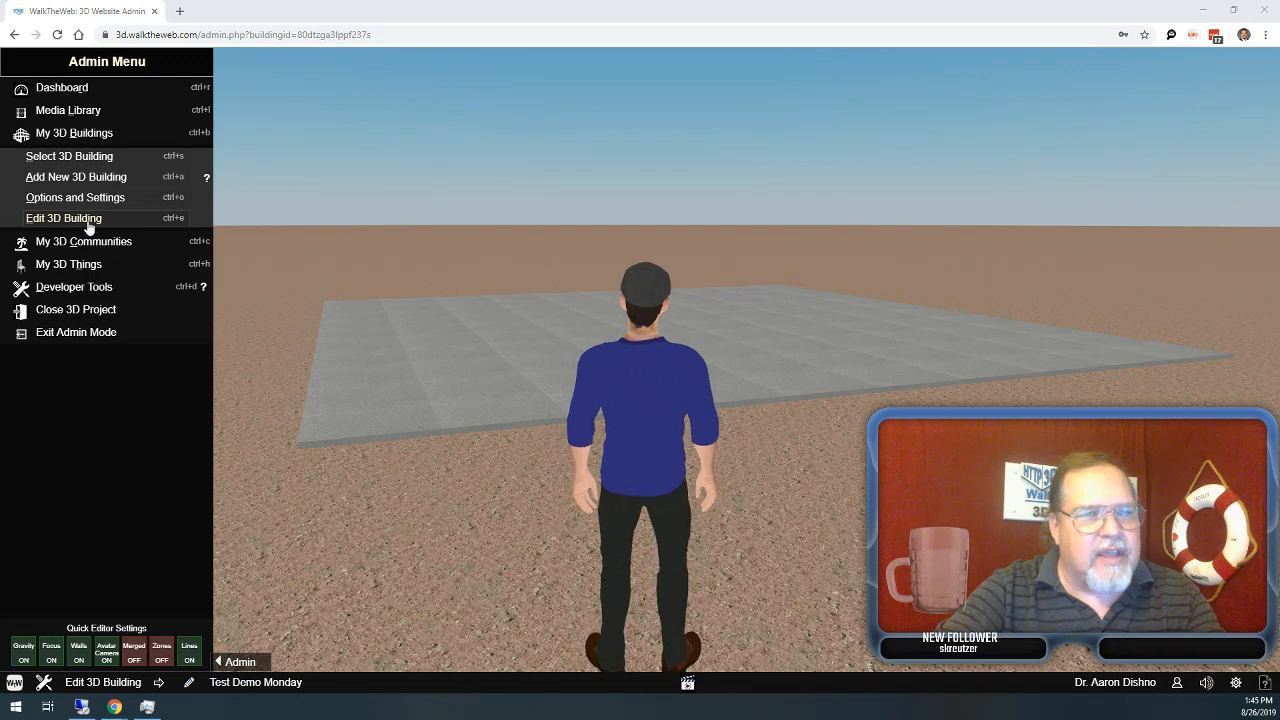
Start editing the 3D building and add a Sphere building block.
left_click(88, 220)
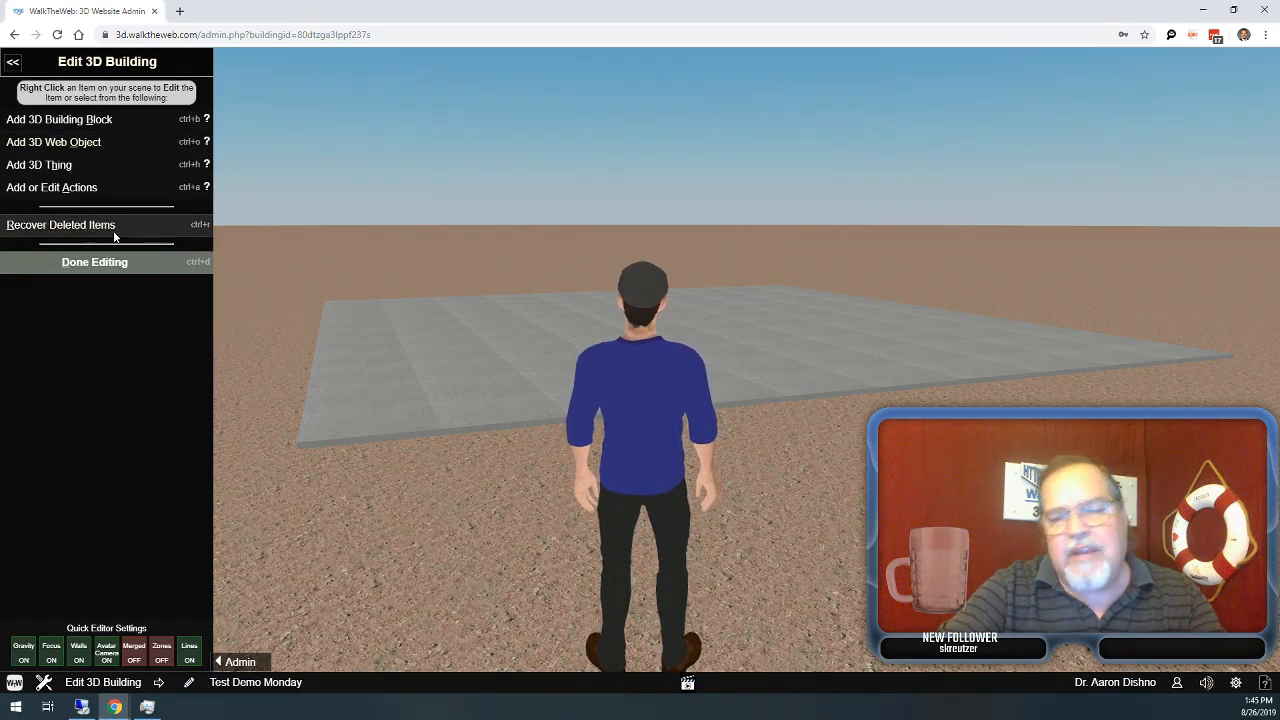
left_click(110, 121)
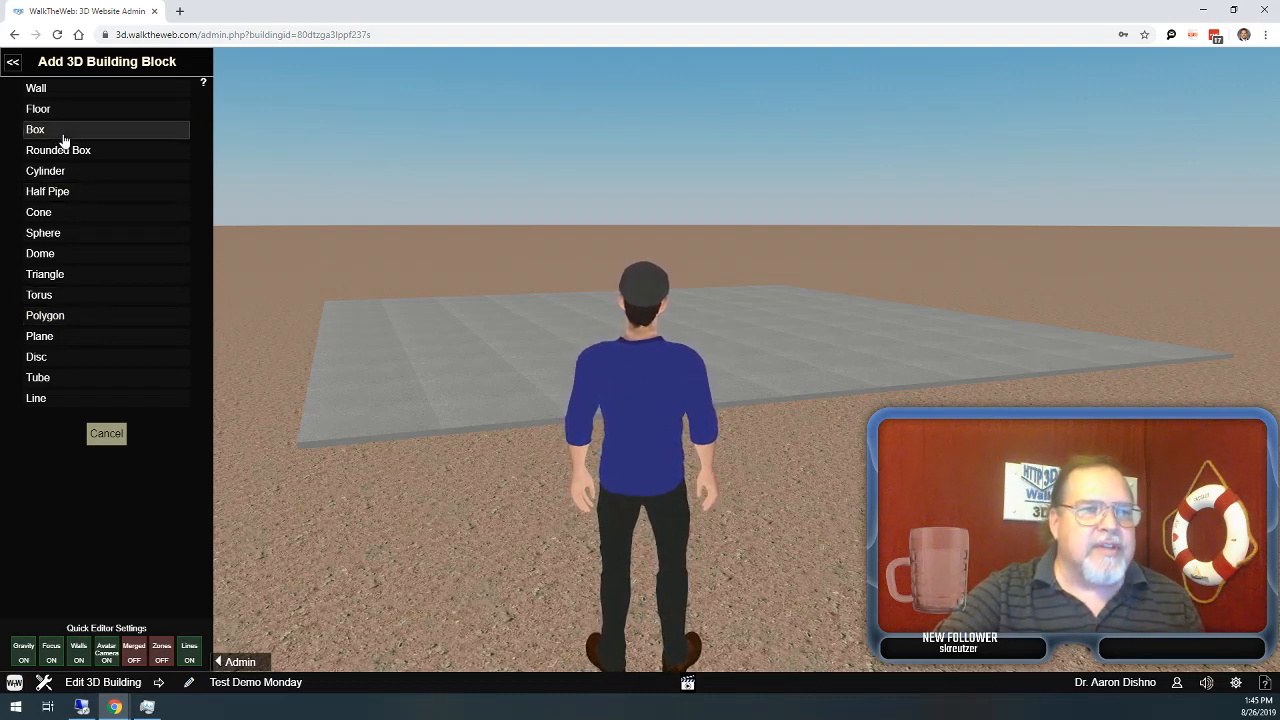
left_click(43, 233)
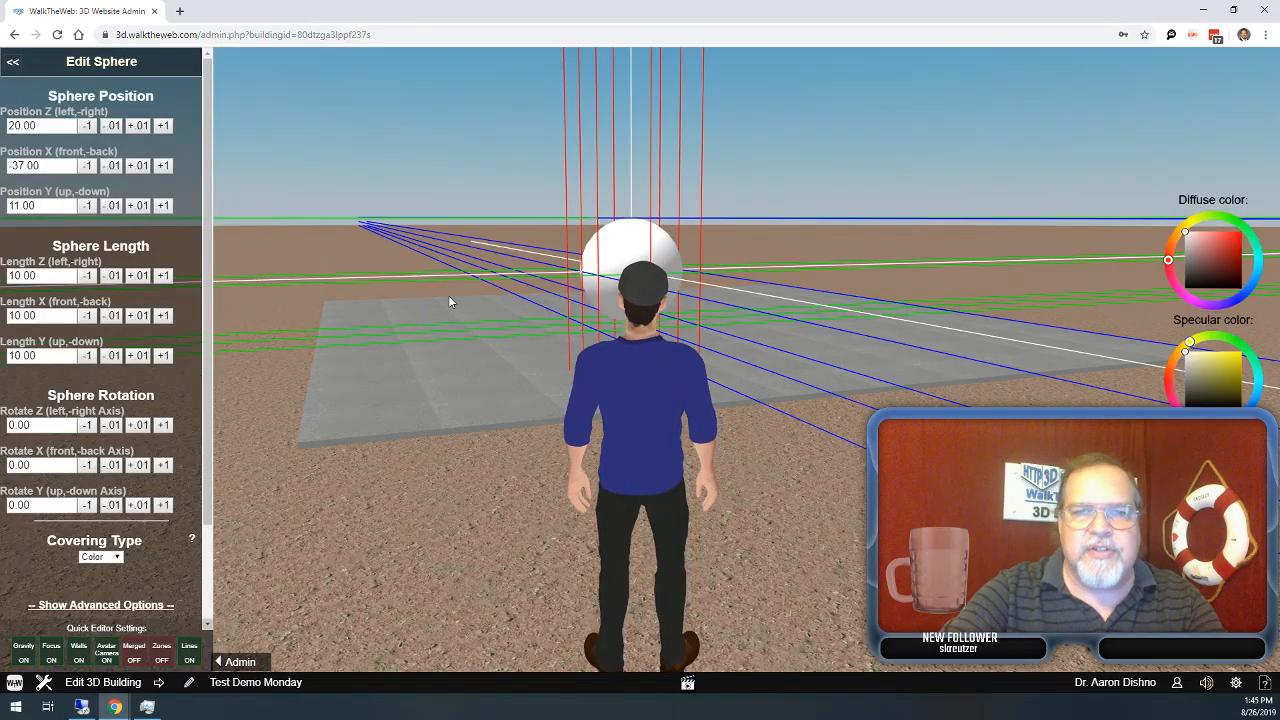
Detach the camera from the avatar and view the new sphere from several sides, up close and farther away.
left_click_drag(459, 296, 508, 317)
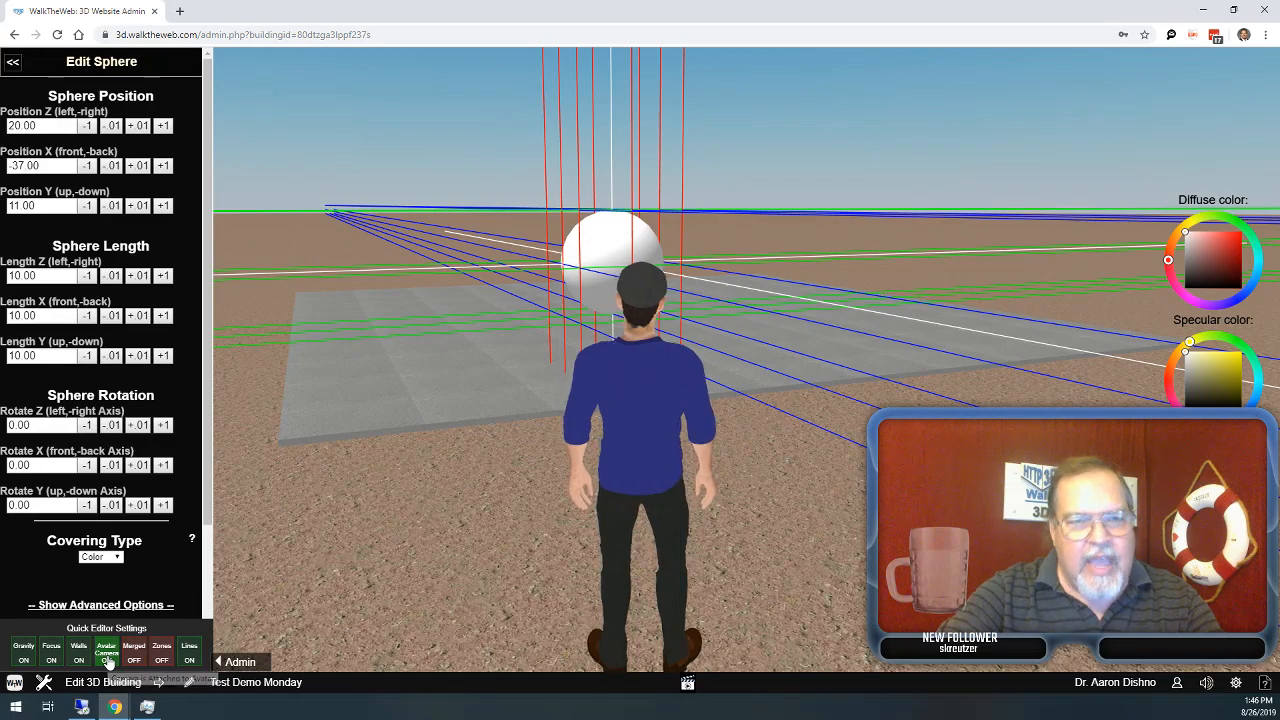
left_click(106, 652)
left_click_drag(391, 446, 383, 440)
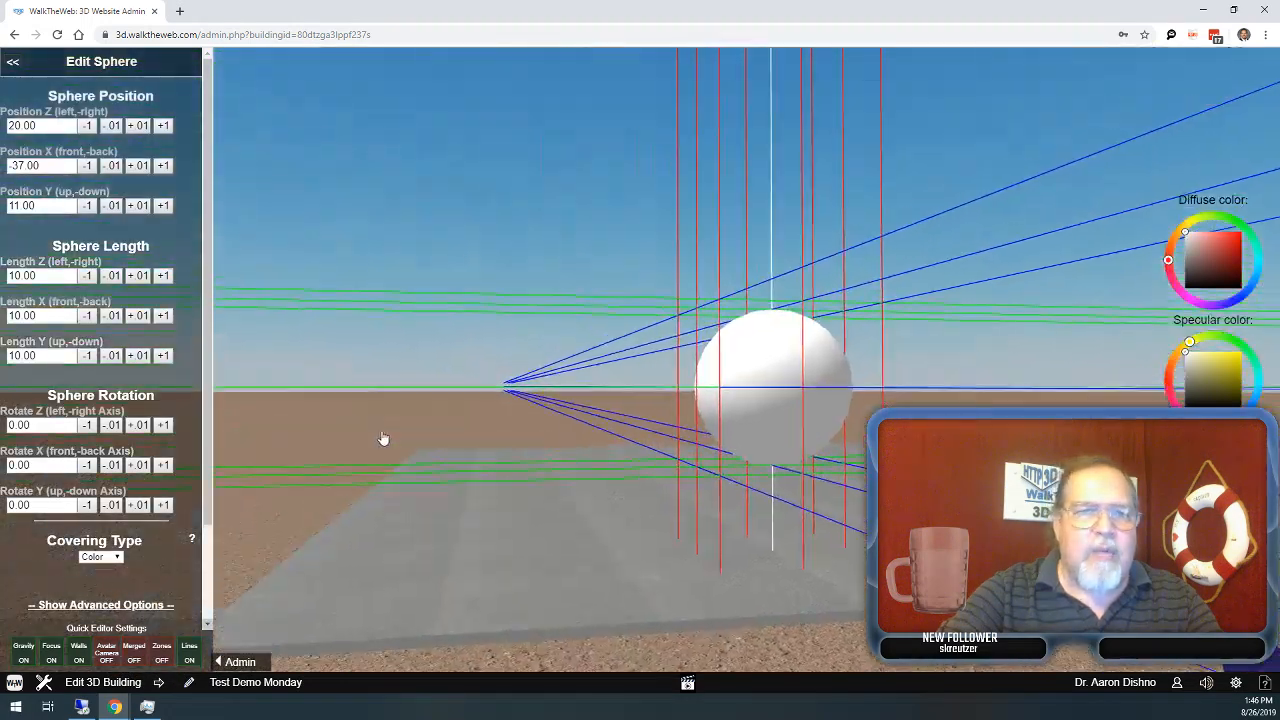
key("Up")
left_click_drag(464, 443, 1135, 438)
key("Down")
key("Left")
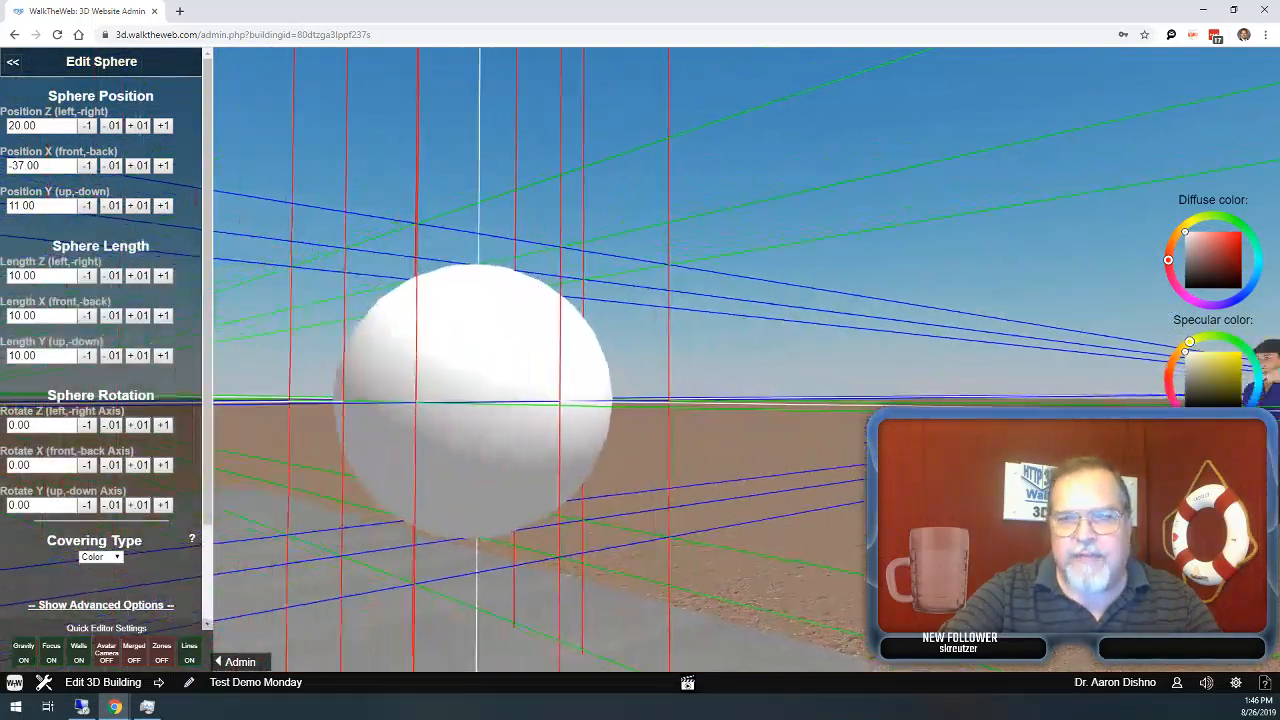
key("Down")
key("Up")
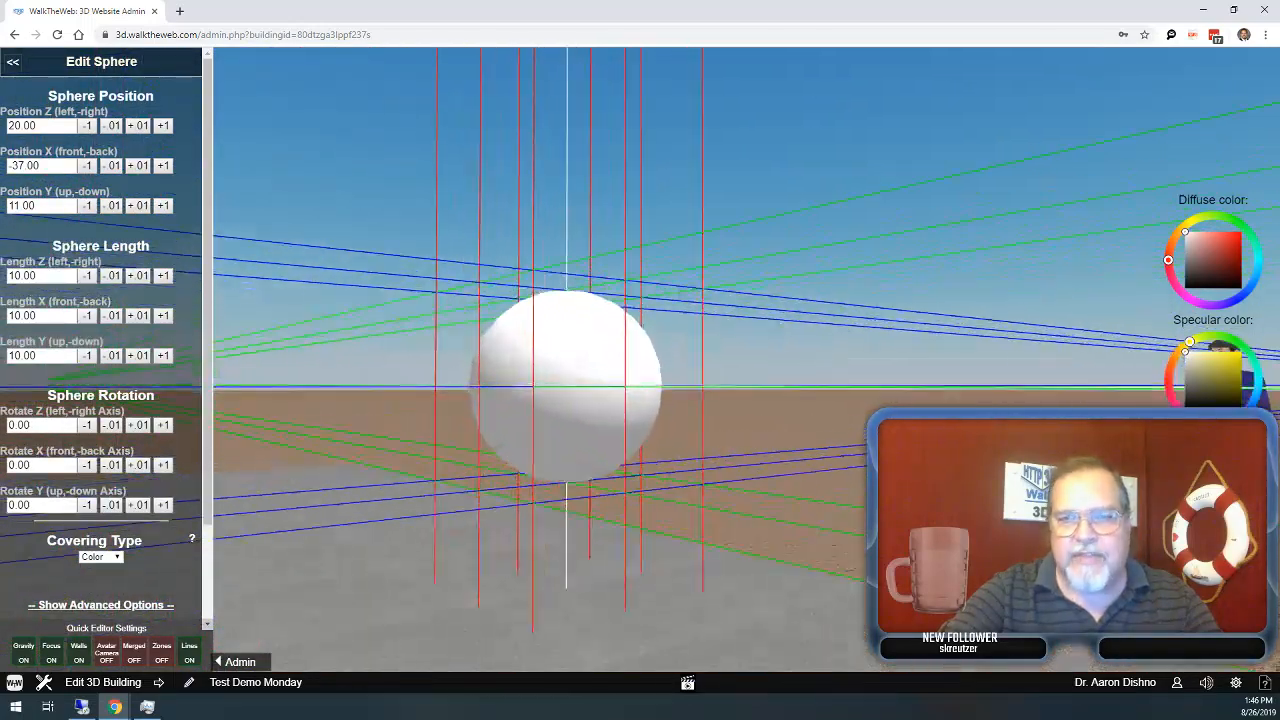
key("Left")
key("Down")
left_click_drag(744, 462, 815, 426)
key("Up")
left_click_drag(735, 471, 709, 493)
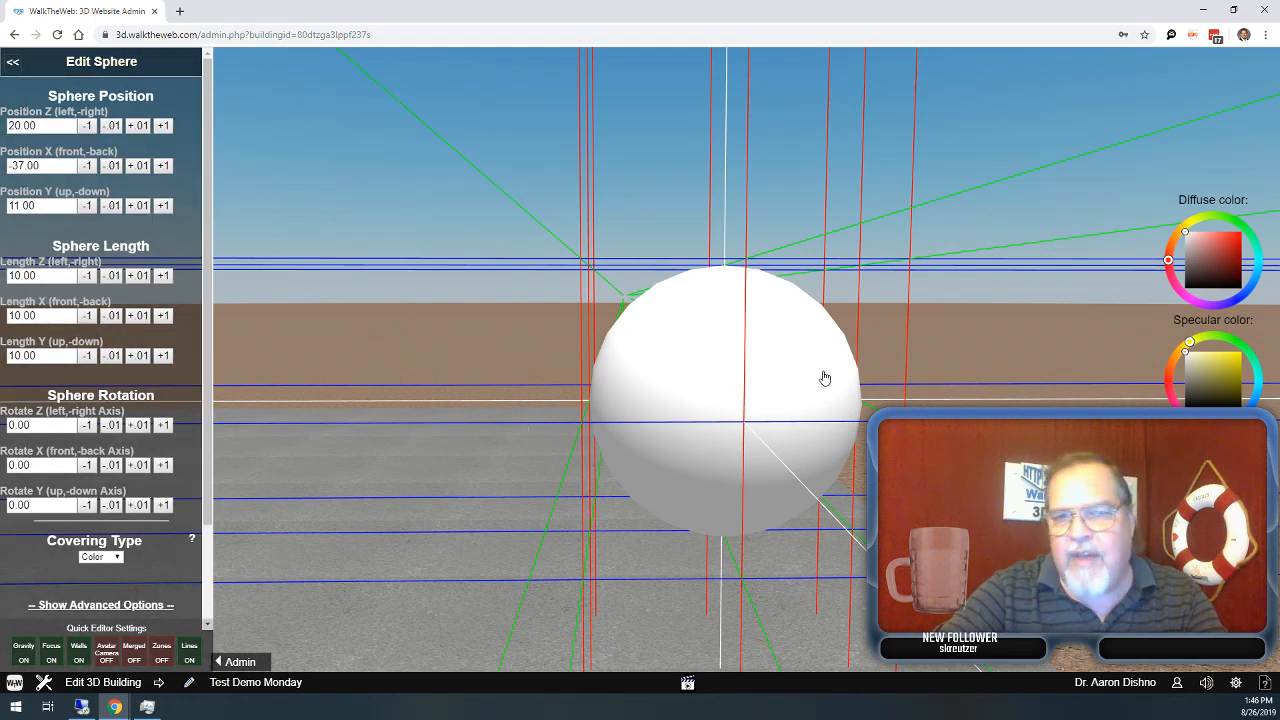
scroll(825, 378, "down", 4)
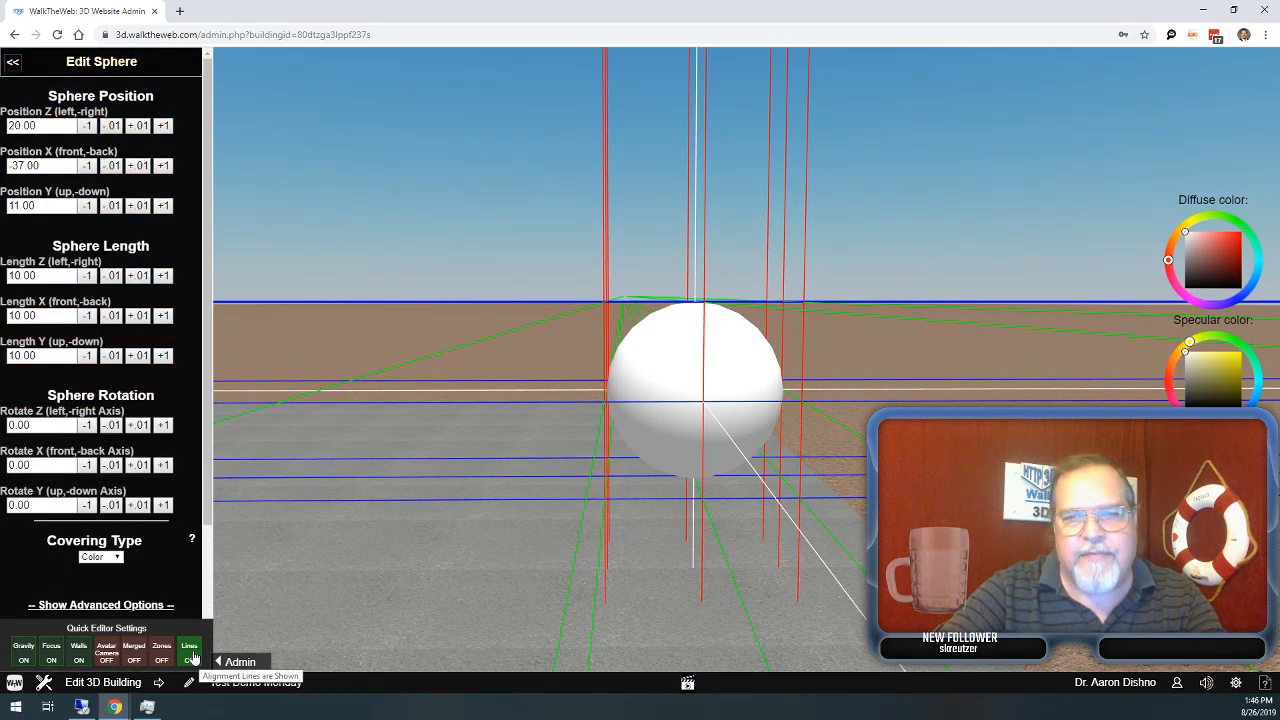
Hide the alignment lines around the sphere and show them again.
left_click(190, 652)
left_click(190, 652)
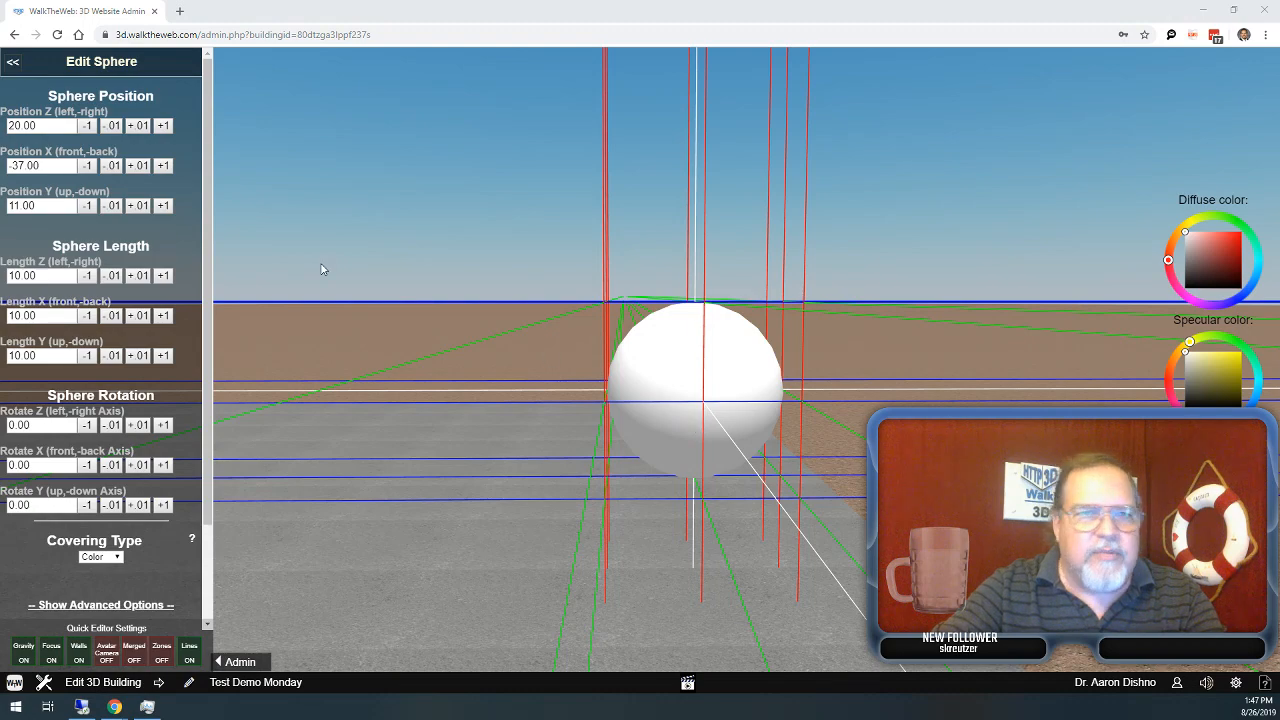
Move the sphere horizontally to position Z 19 and position X -35.
left_click(163, 126)
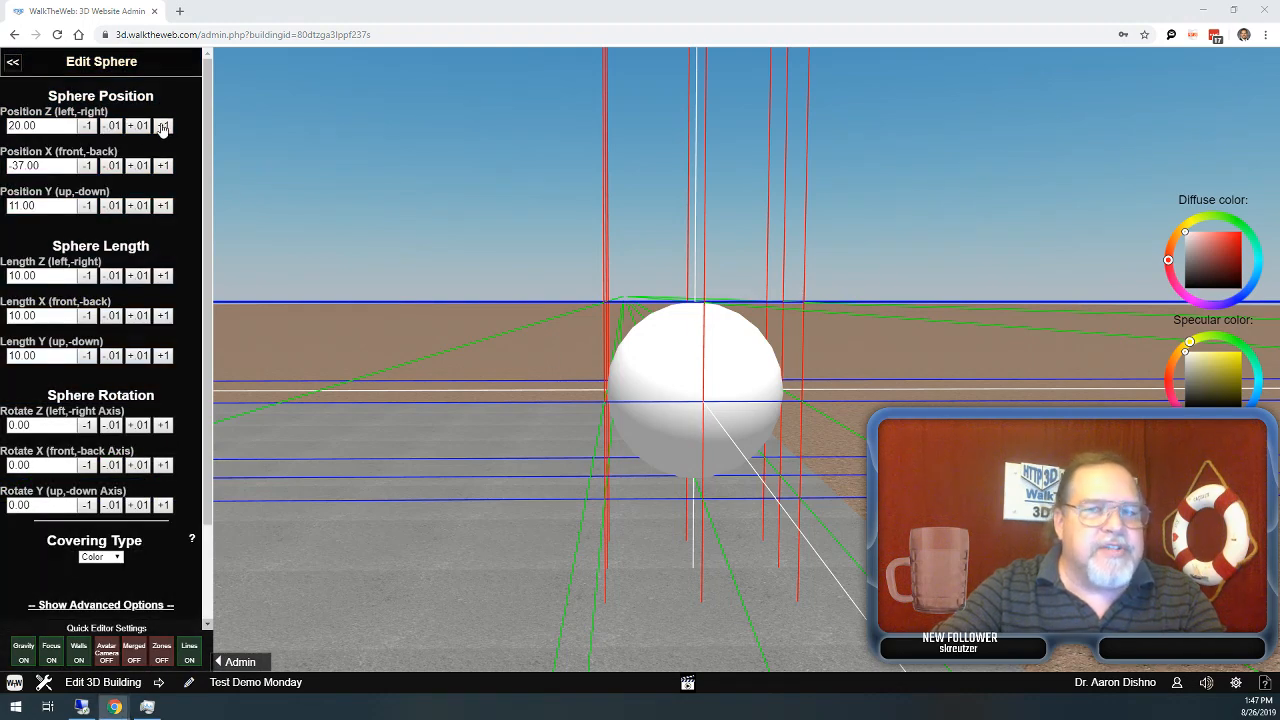
left_click(163, 126)
left_click(165, 168)
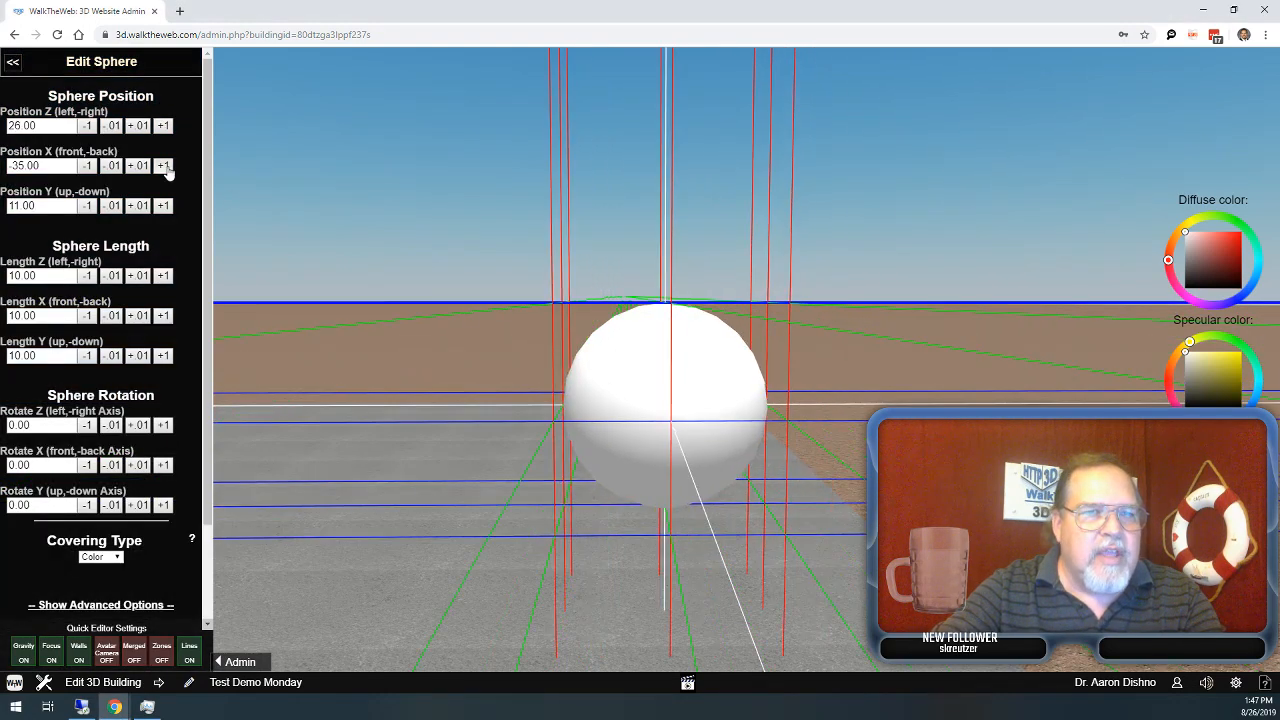
left_click(87, 166)
left_click(87, 166)
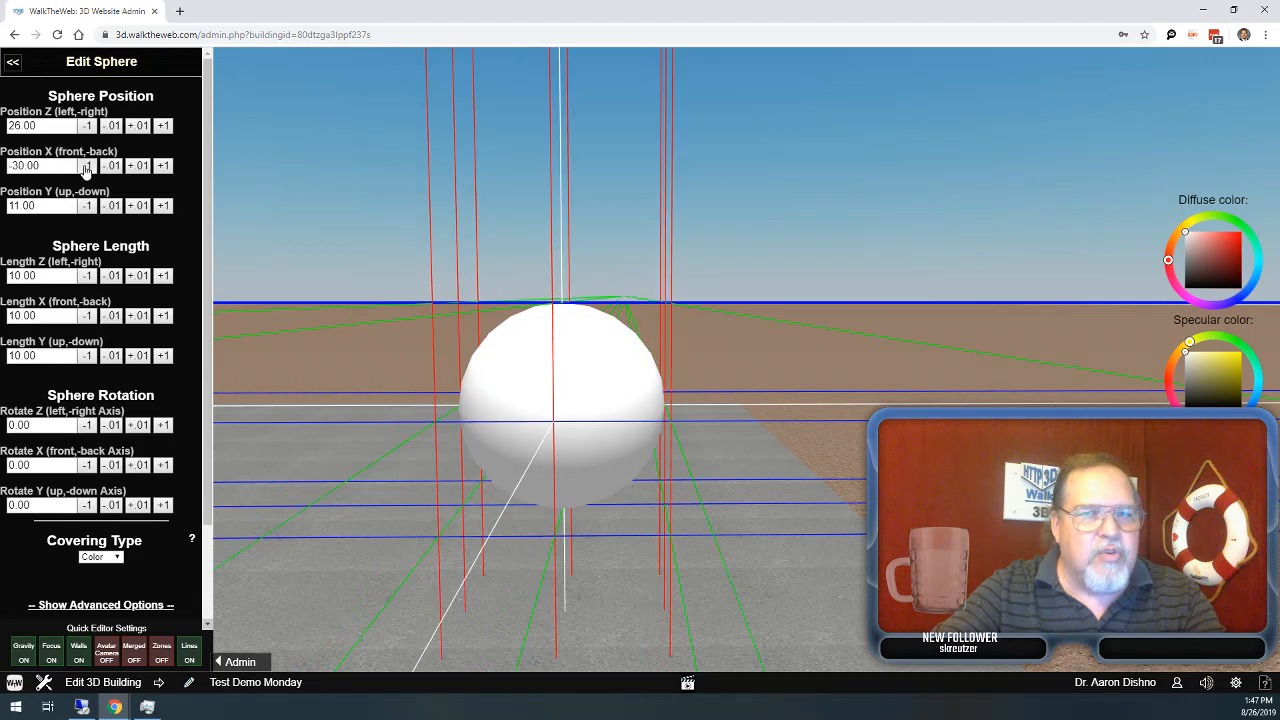
left_click(87, 166)
left_click(87, 166)
left_click(87, 166)
left_click(163, 126)
left_click(163, 126)
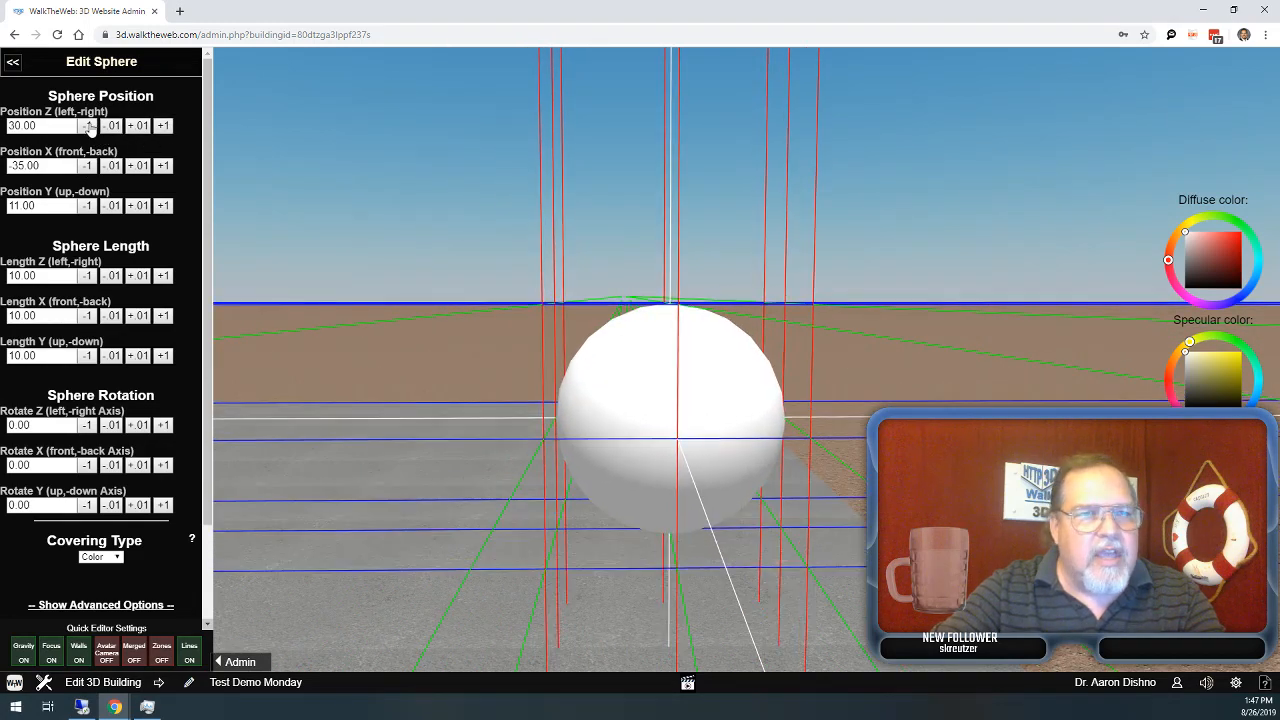
left_click(163, 126)
left_click(90, 129)
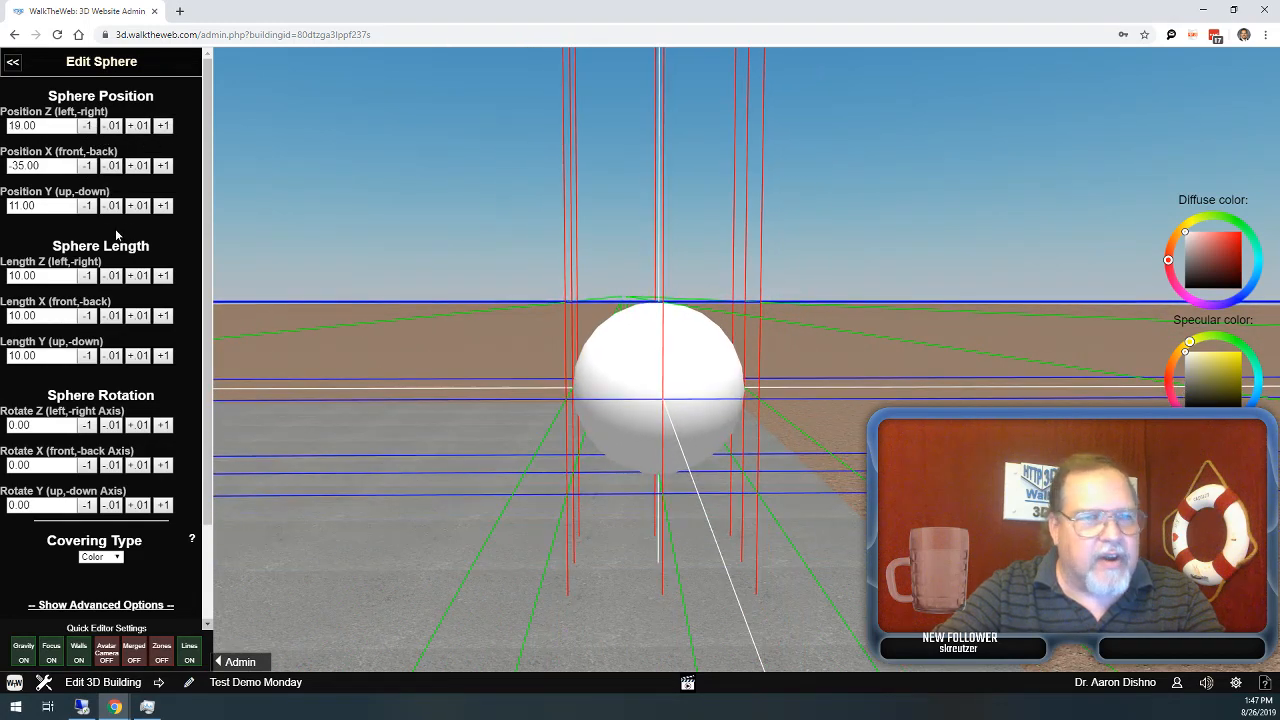
Lower the sphere to position Y 7.
left_click(163, 205)
left_click(163, 205)
left_click(163, 205)
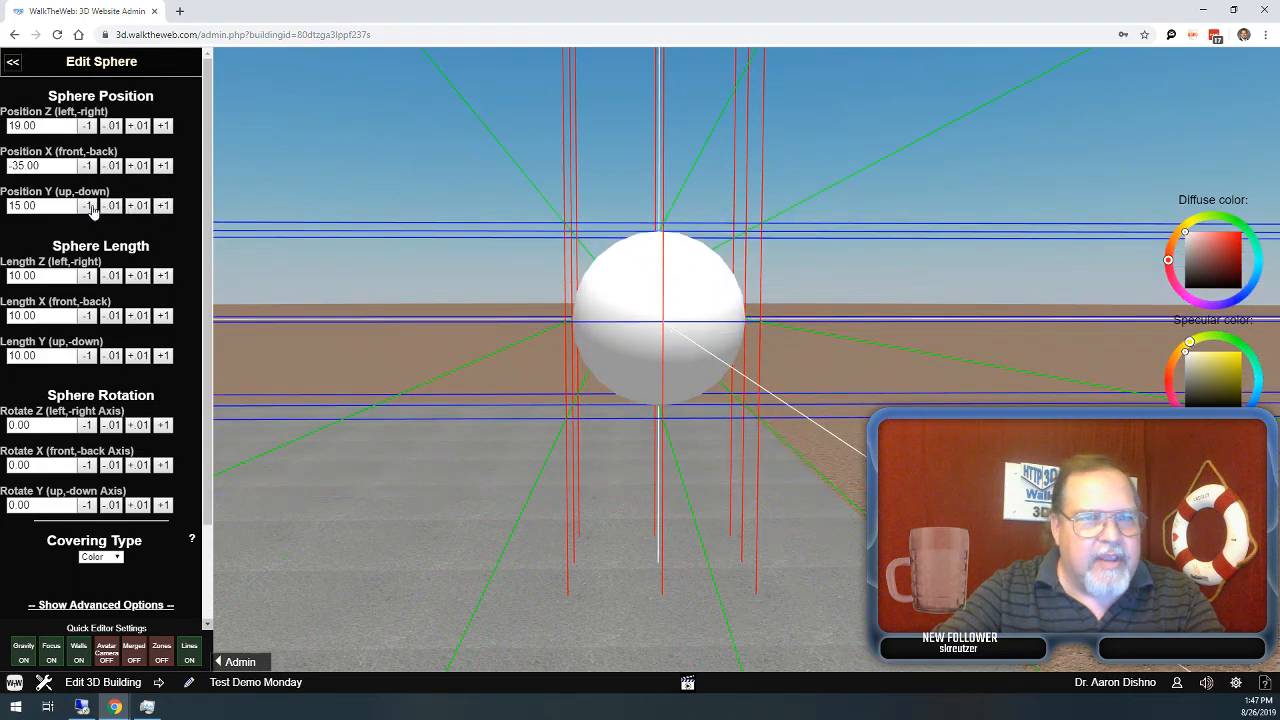
left_click(88, 205)
left_click(89, 206)
left_click(89, 206)
left_click(89, 206)
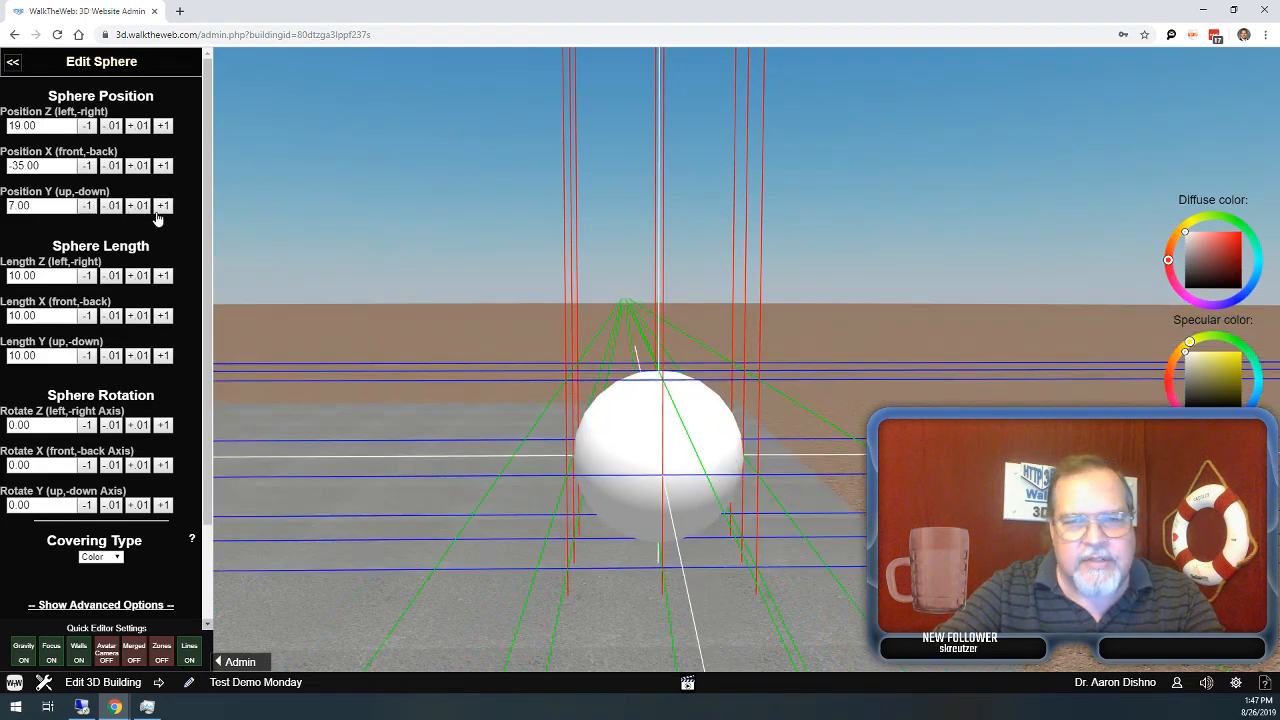
Try a Z length of 20 and of 9 on the sphere, and return it to 10.
left_click(162, 280)
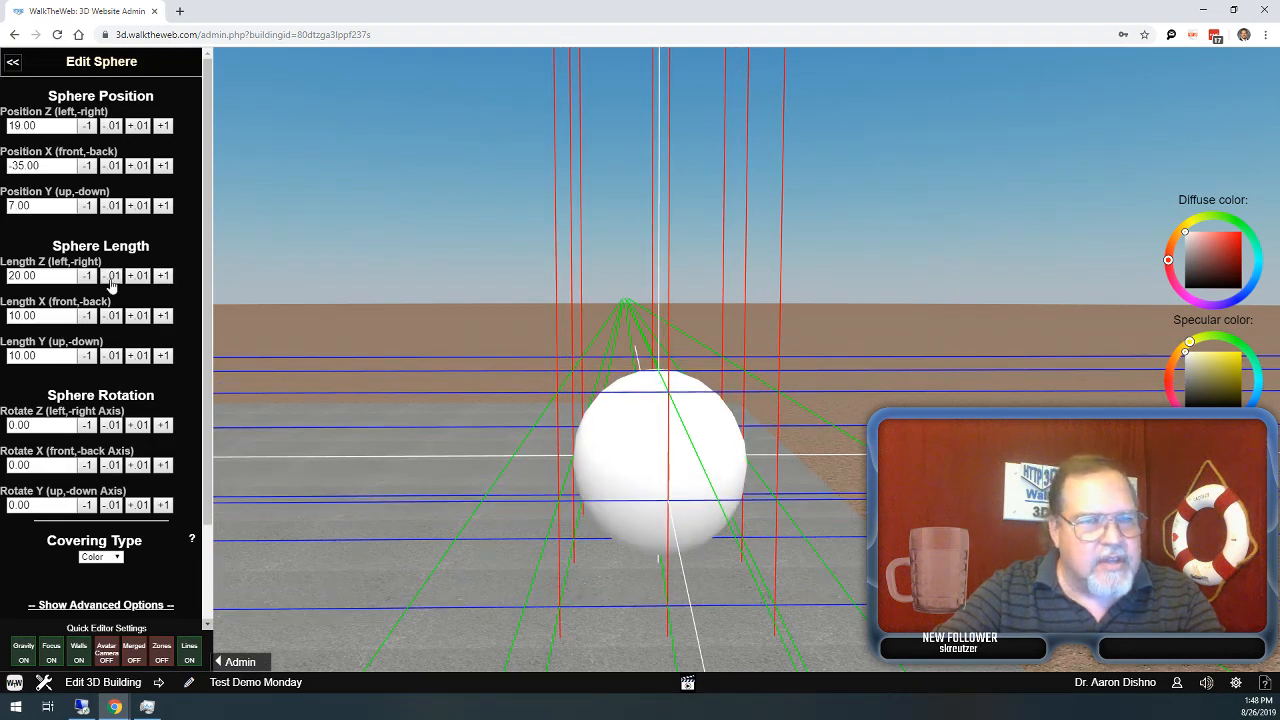
left_click(88, 276)
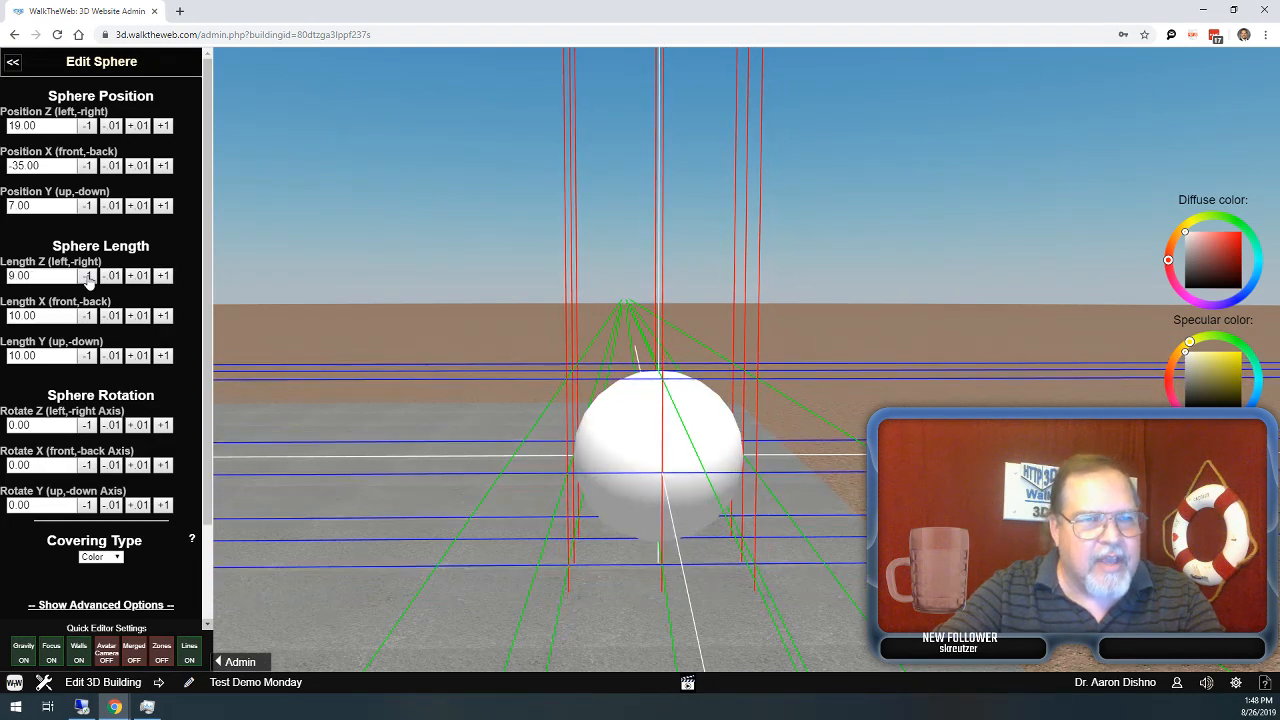
left_click(168, 280)
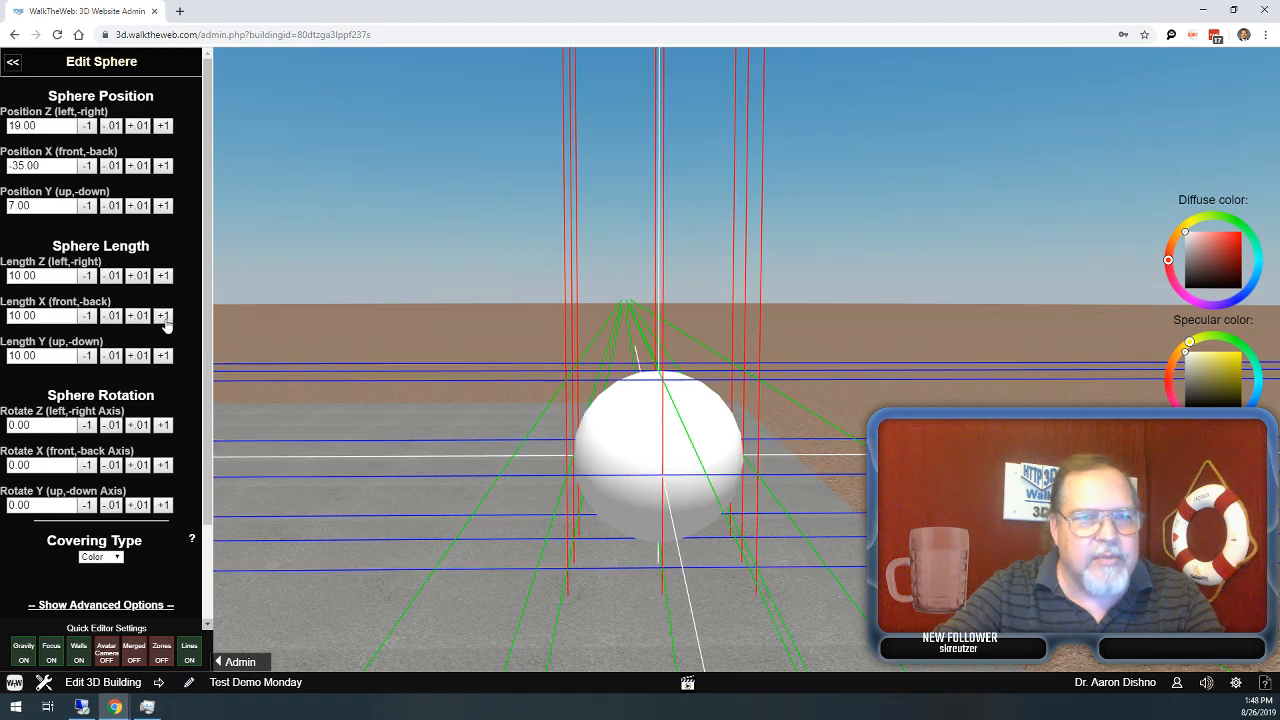
Reshape the sphere into a tall egg form with an X length of 10 and a Y length of 22.
left_click(164, 318)
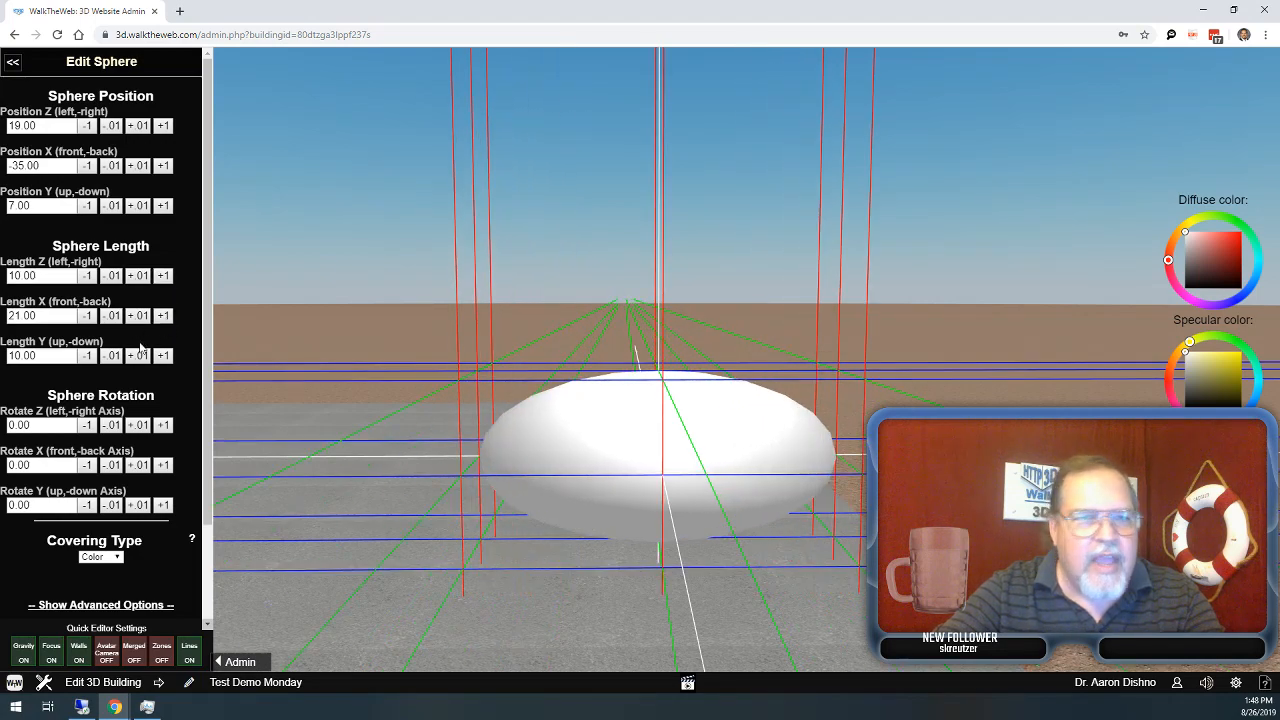
left_click(89, 358)
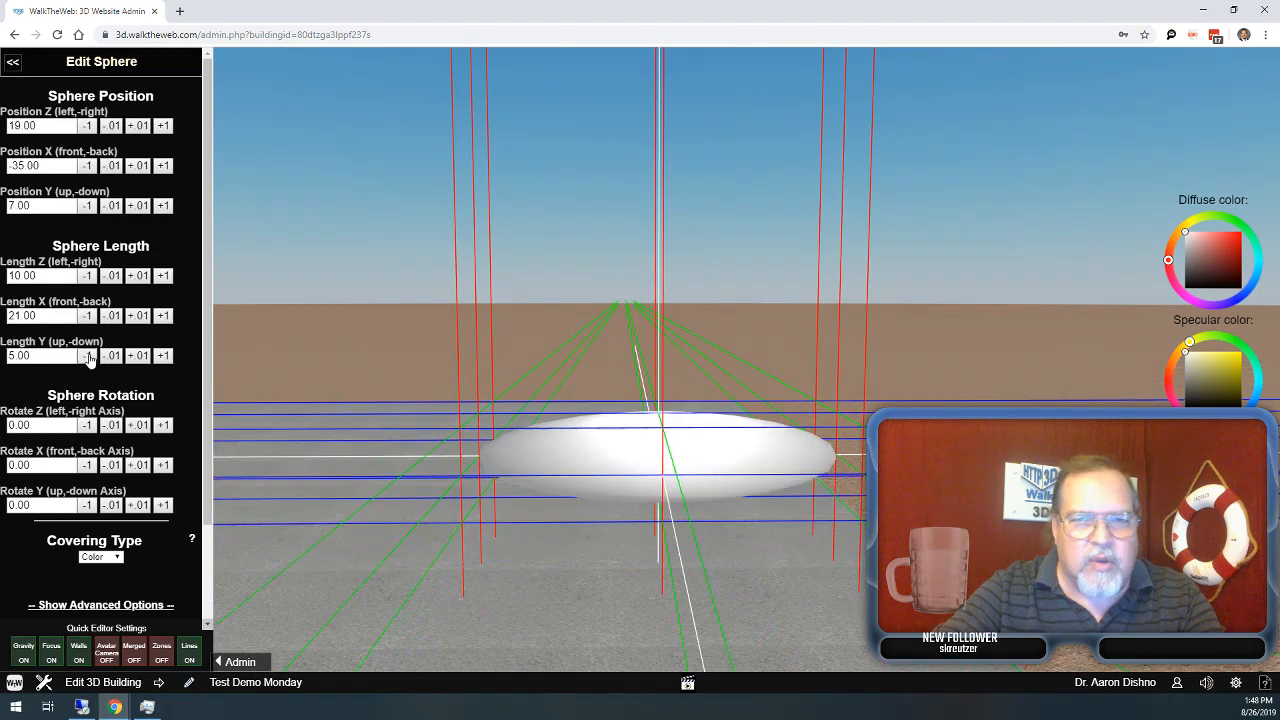
left_click(165, 355)
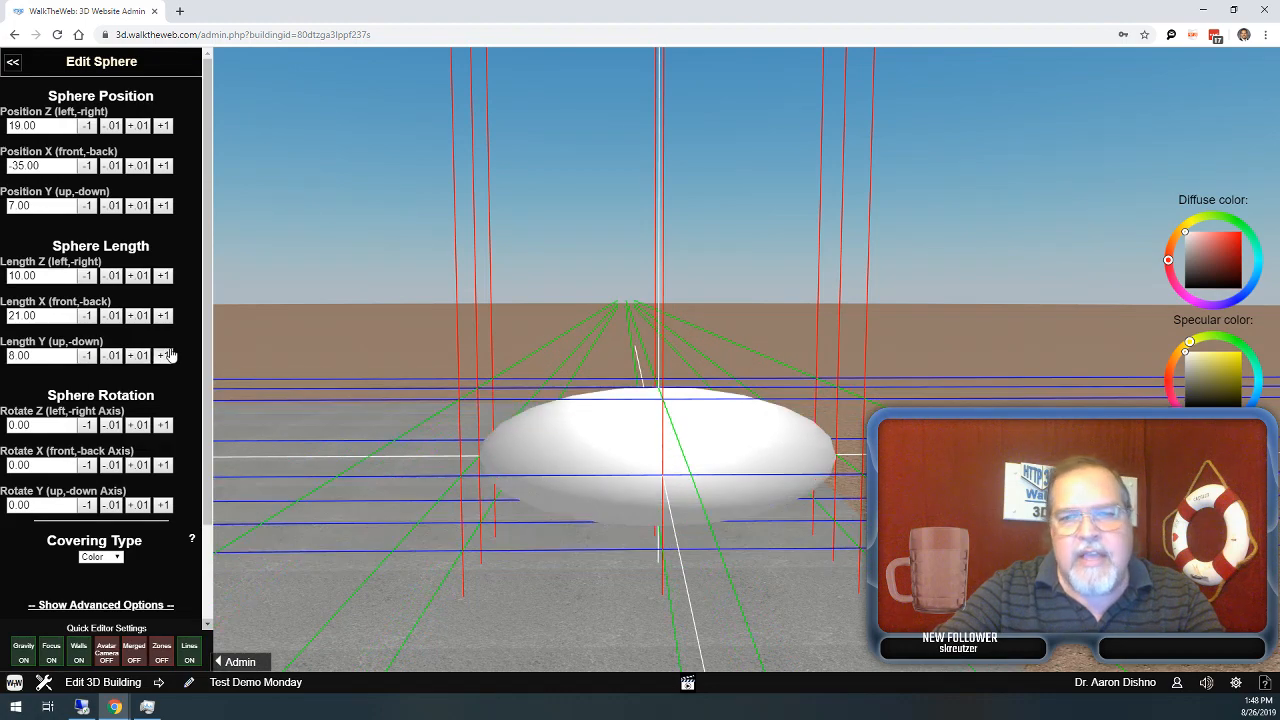
left_click(88, 356)
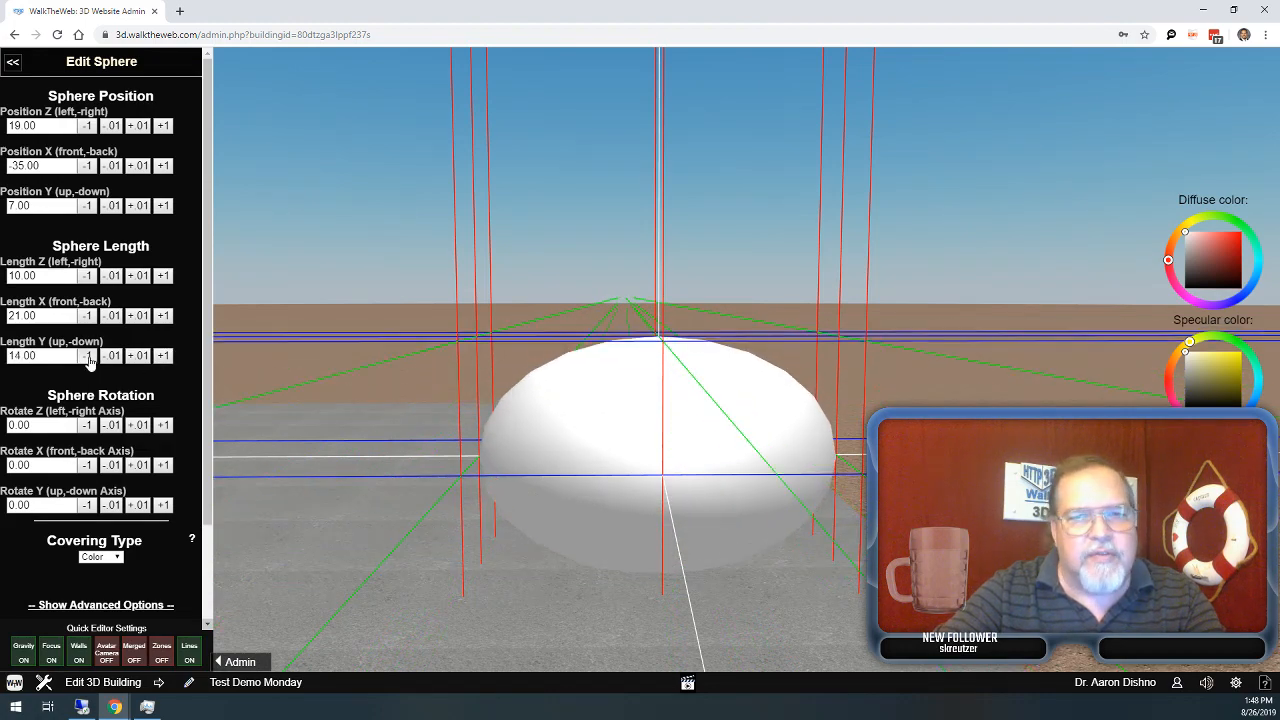
left_click(87, 315)
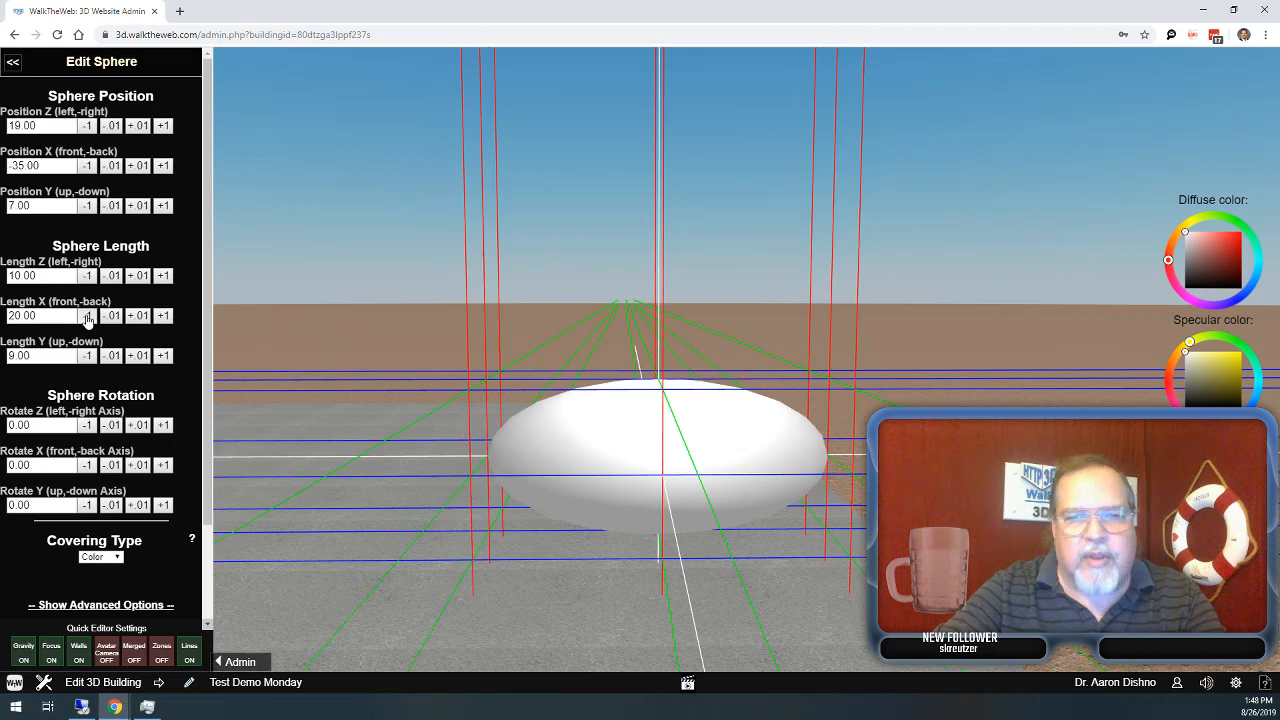
left_click(164, 356)
left_click(164, 356)
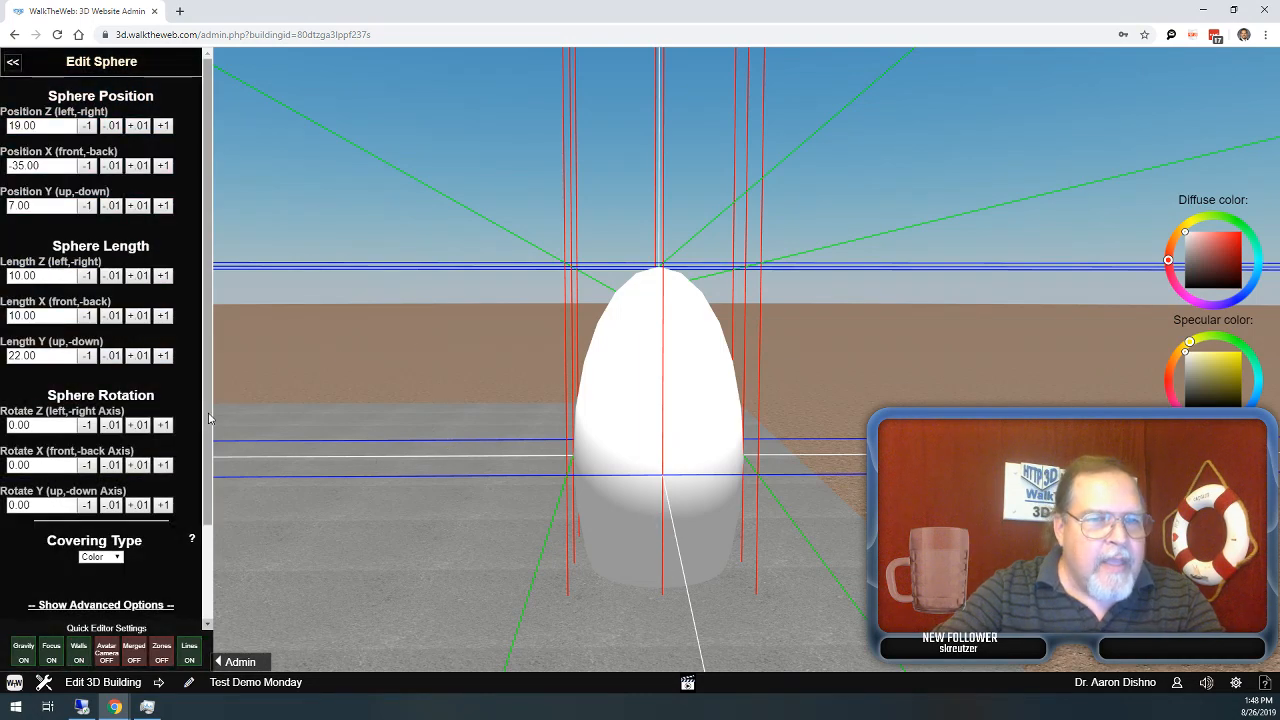
Rotate the stretched sphere to 12 about the Z axis.
scroll(184, 184, "down", 1)
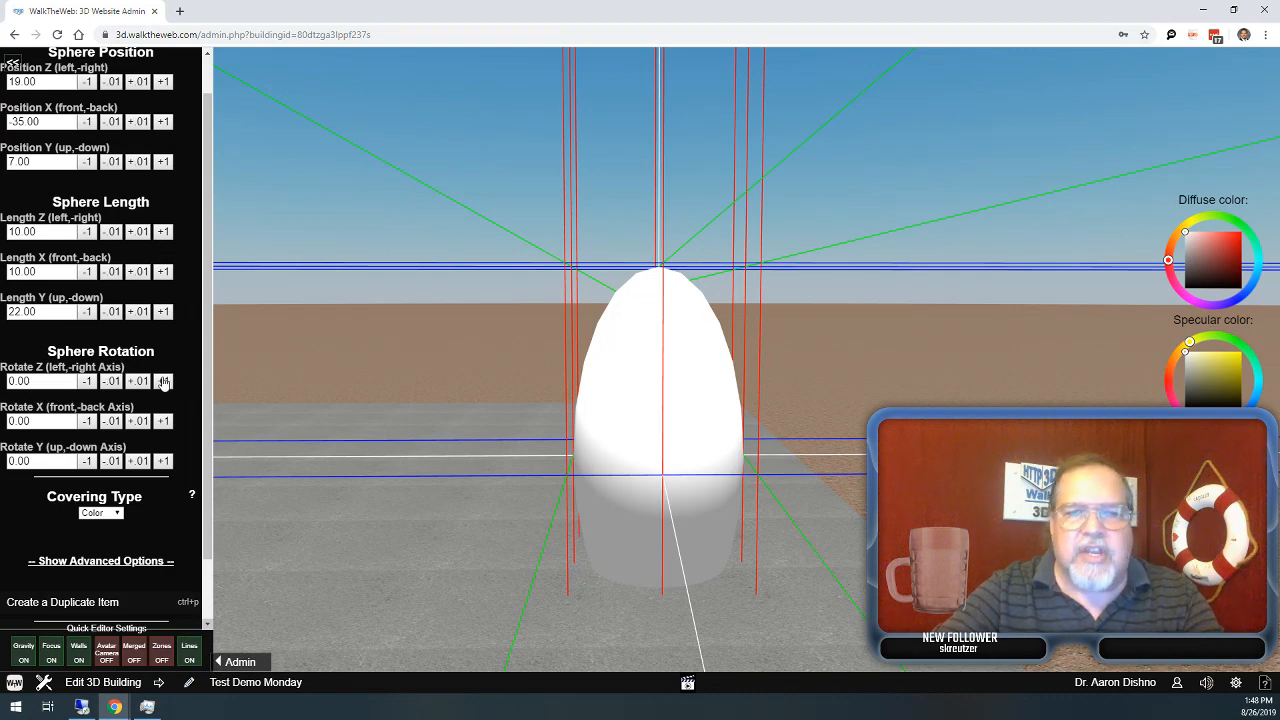
left_click(164, 381)
left_click(164, 381)
left_click(164, 381)
left_click(164, 381)
left_click(164, 381)
left_click(164, 381)
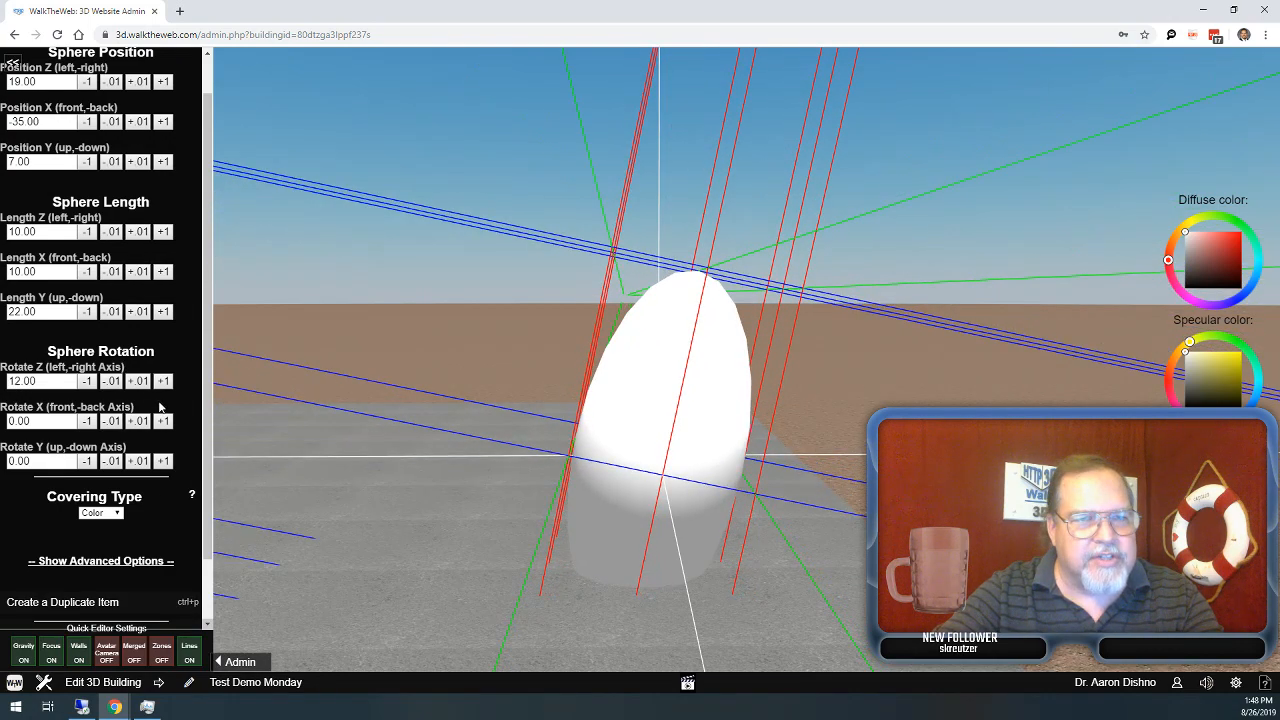
Rotate the stretched sphere to 17 about the X axis.
left_click(164, 421)
left_click(164, 421)
left_click(164, 421)
left_click(164, 421)
left_click(164, 421)
left_click(164, 421)
left_click(164, 421)
left_click(164, 421)
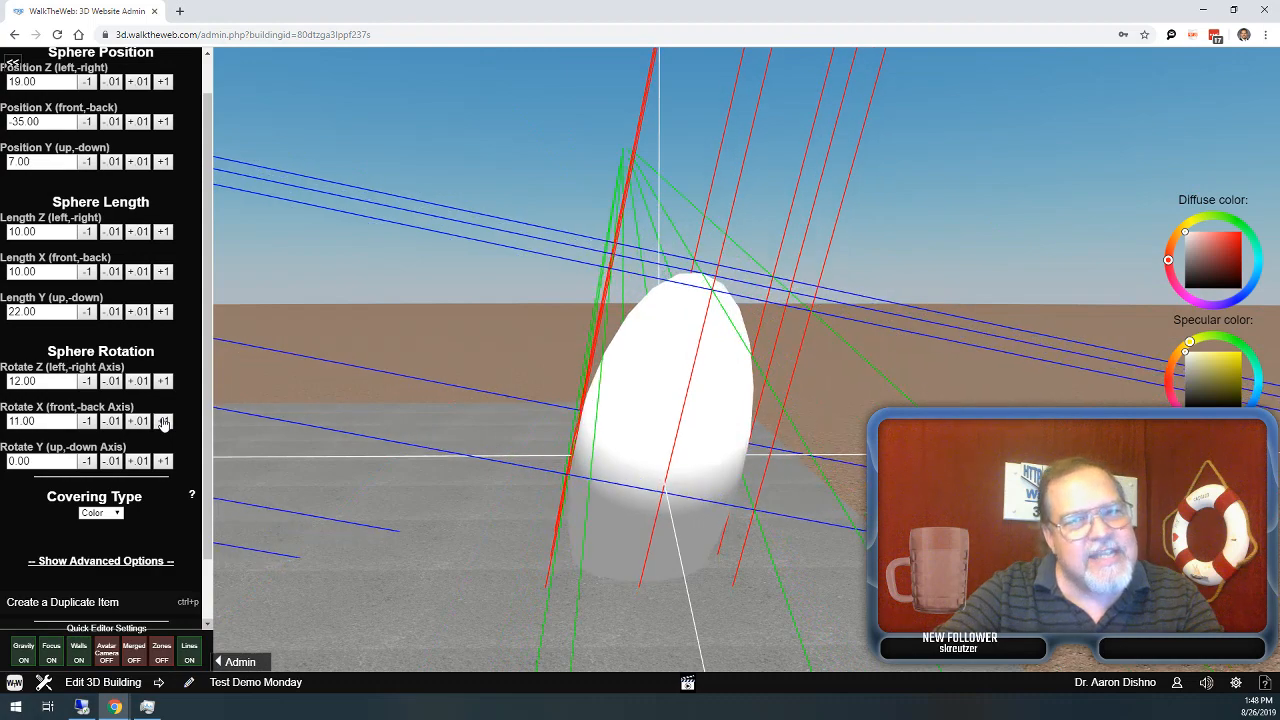
left_click(164, 421)
left_click(164, 421)
left_click(164, 421)
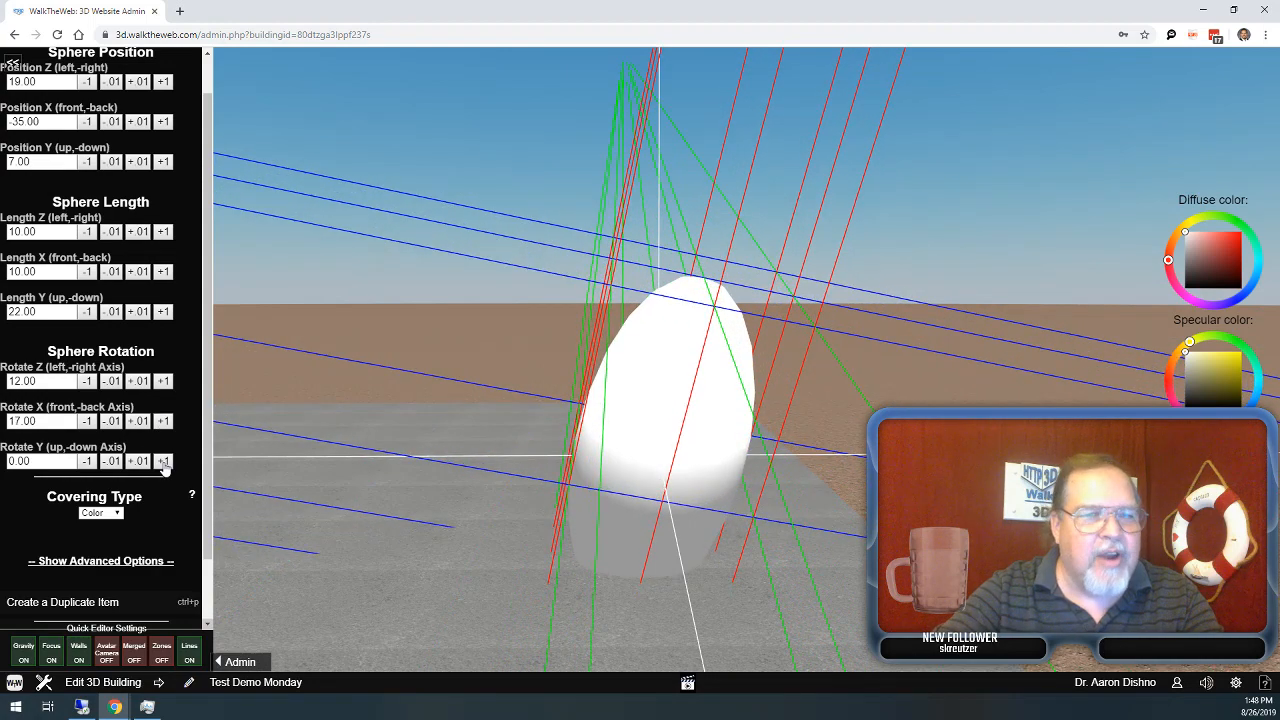
Rotate the stretched sphere to 30 about the Y axis.
left_click(164, 461)
left_click(164, 461)
left_click(164, 461)
left_click(164, 461)
left_click(164, 461)
left_click(164, 461)
left_click(164, 461)
left_click(164, 461)
left_click(164, 461)
left_click(164, 461)
left_click(164, 461)
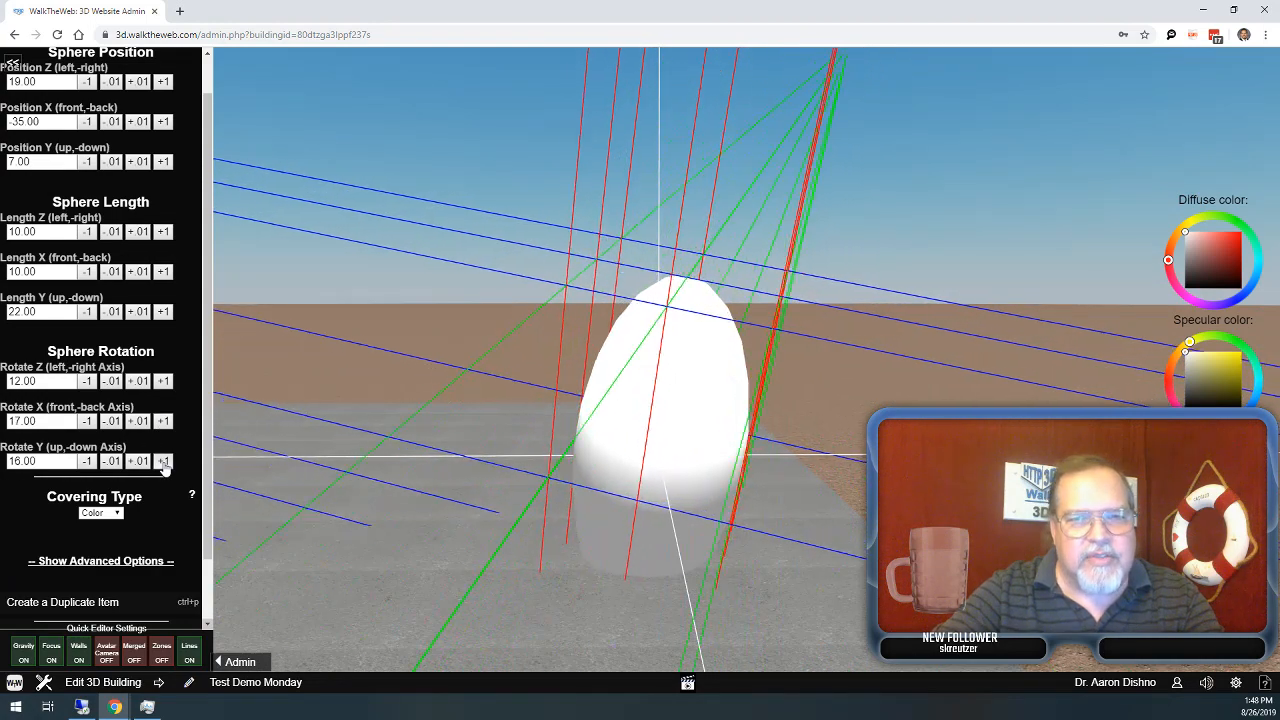
left_click(164, 461)
left_click(164, 461)
left_click(164, 461)
left_click(164, 461)
left_click(164, 461)
left_click(164, 461)
left_click(164, 461)
left_click(164, 461)
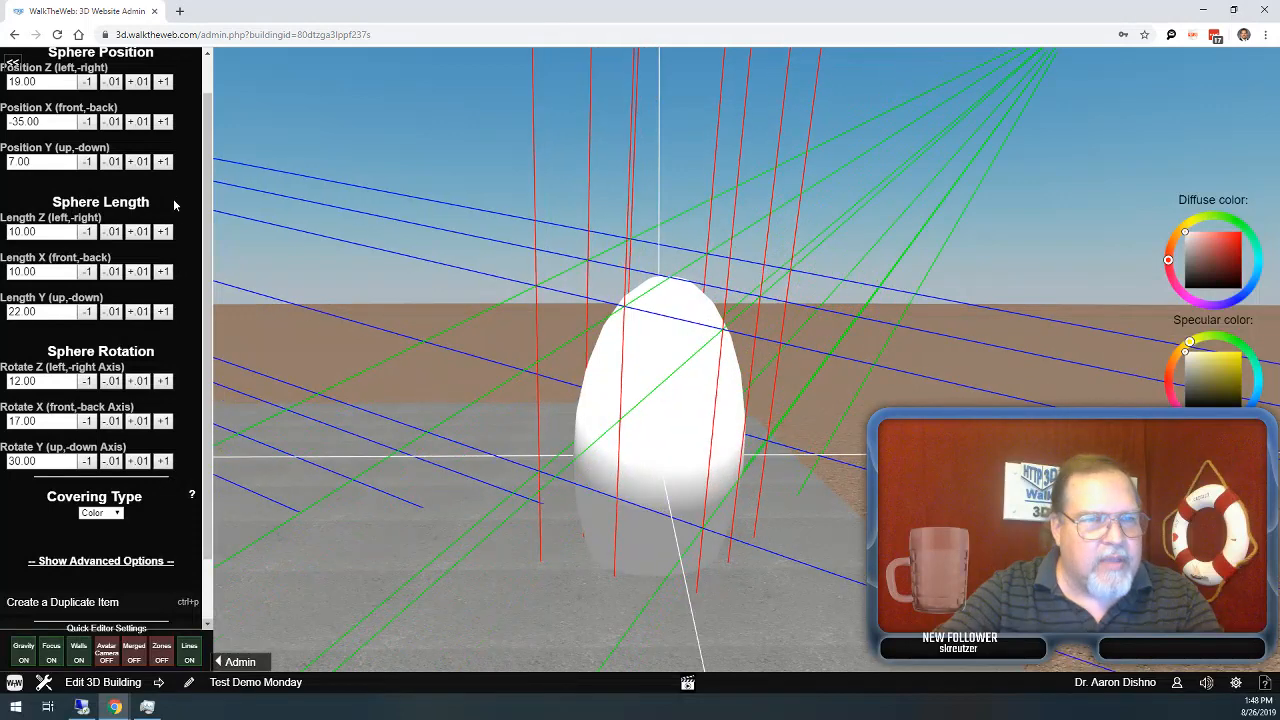
Raise the egg-shaped sphere to a Y position of 11.
left_click(164, 161)
left_click(166, 162)
left_click(166, 162)
left_click(166, 162)
left_click(166, 162)
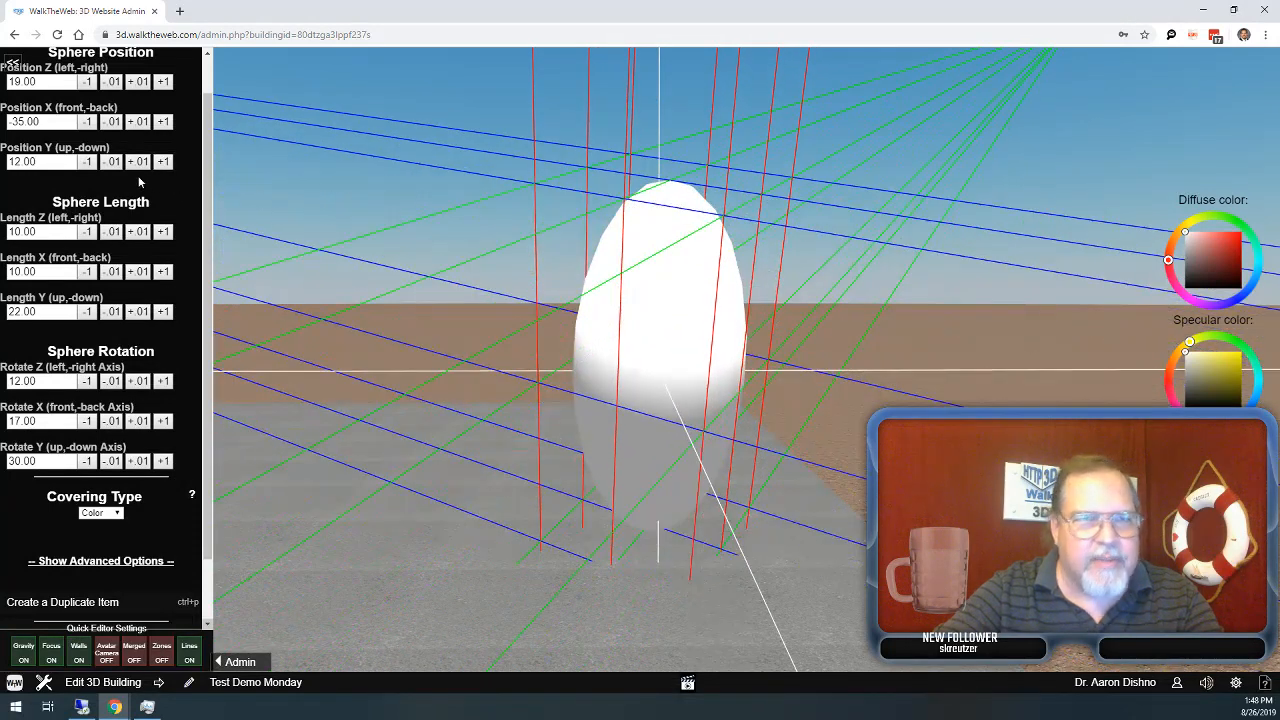
left_click(87, 161)
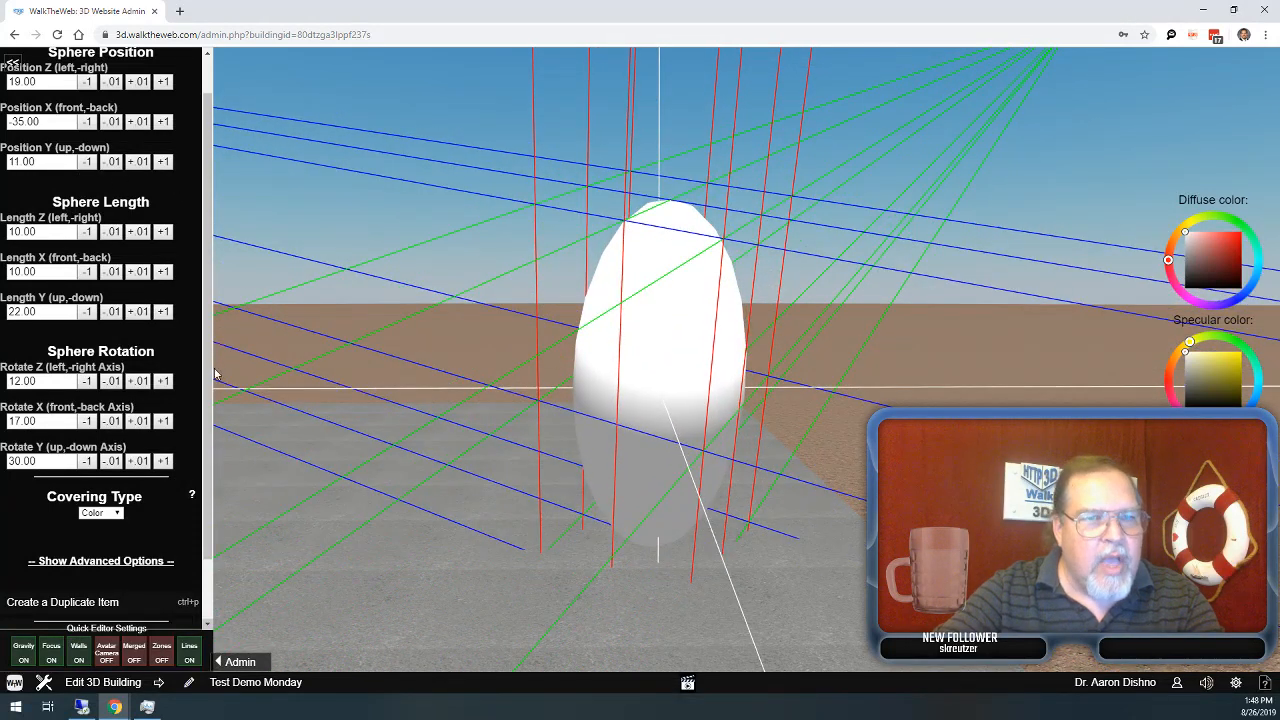
Change the sphere's diffuse color to a bright, fairly saturated red.
scroll(110, 450, "down", 1)
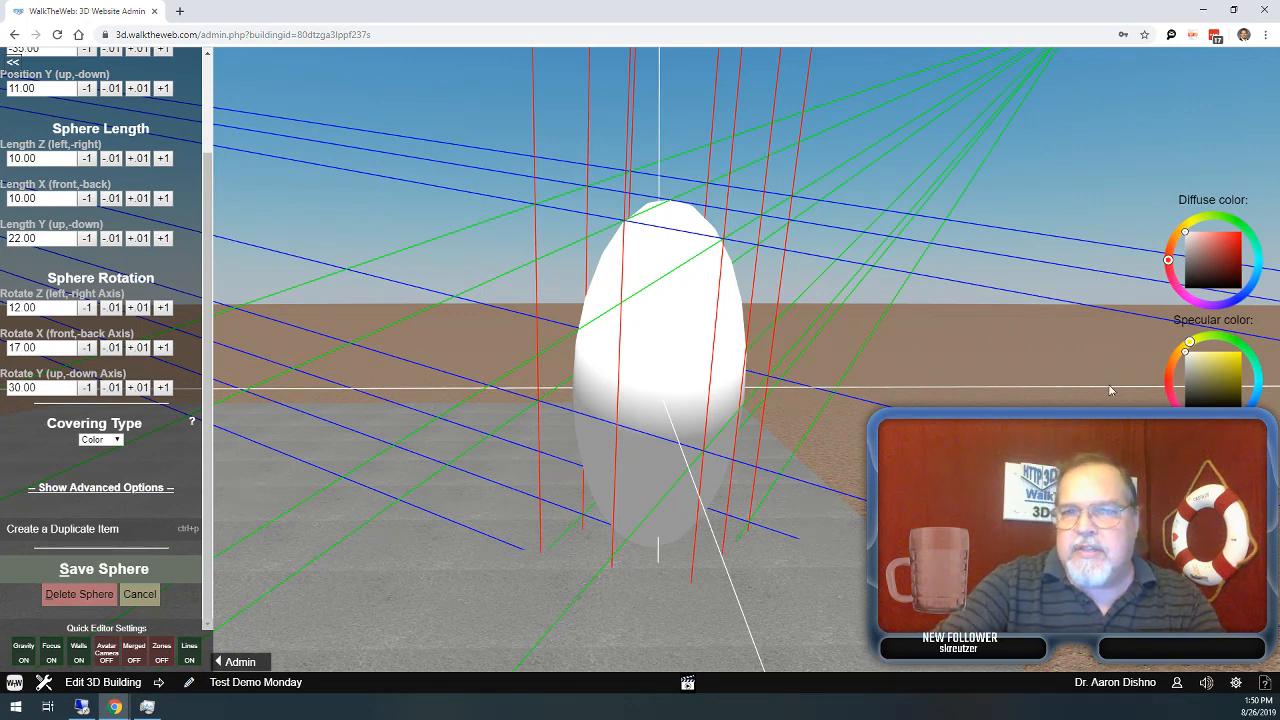
left_click(1227, 255)
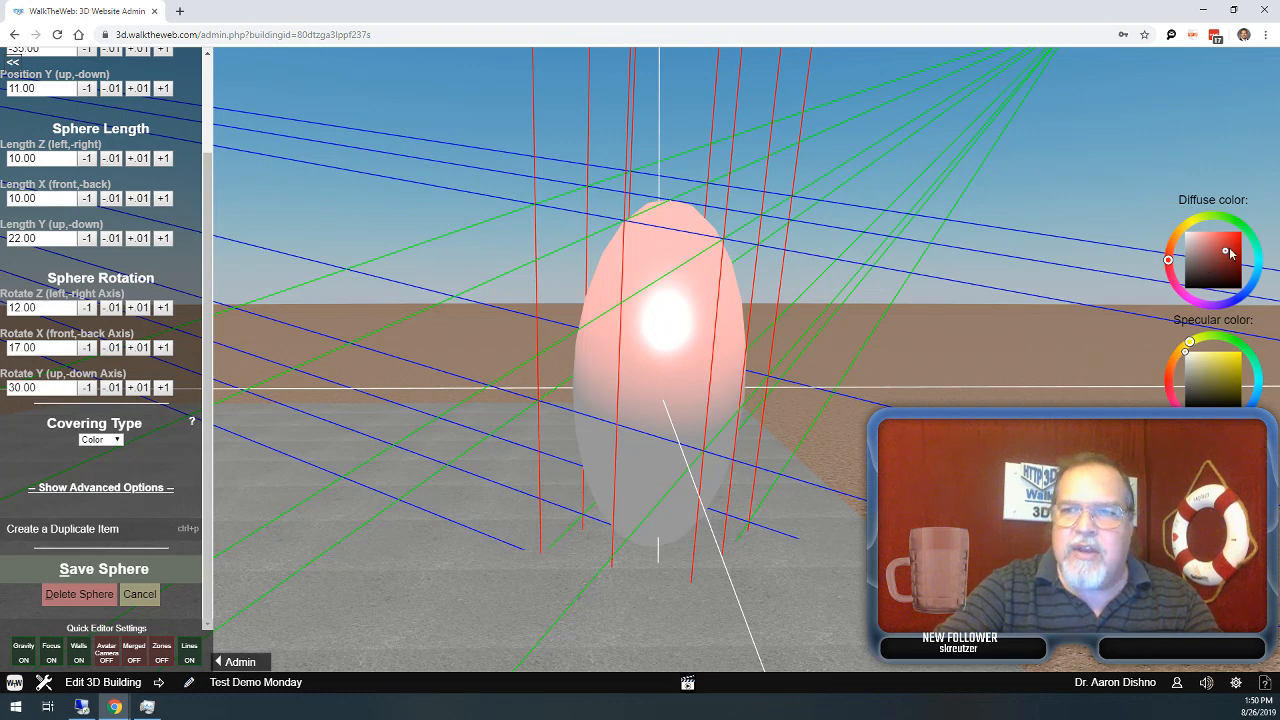
left_click(1224, 244)
left_click(1230, 243)
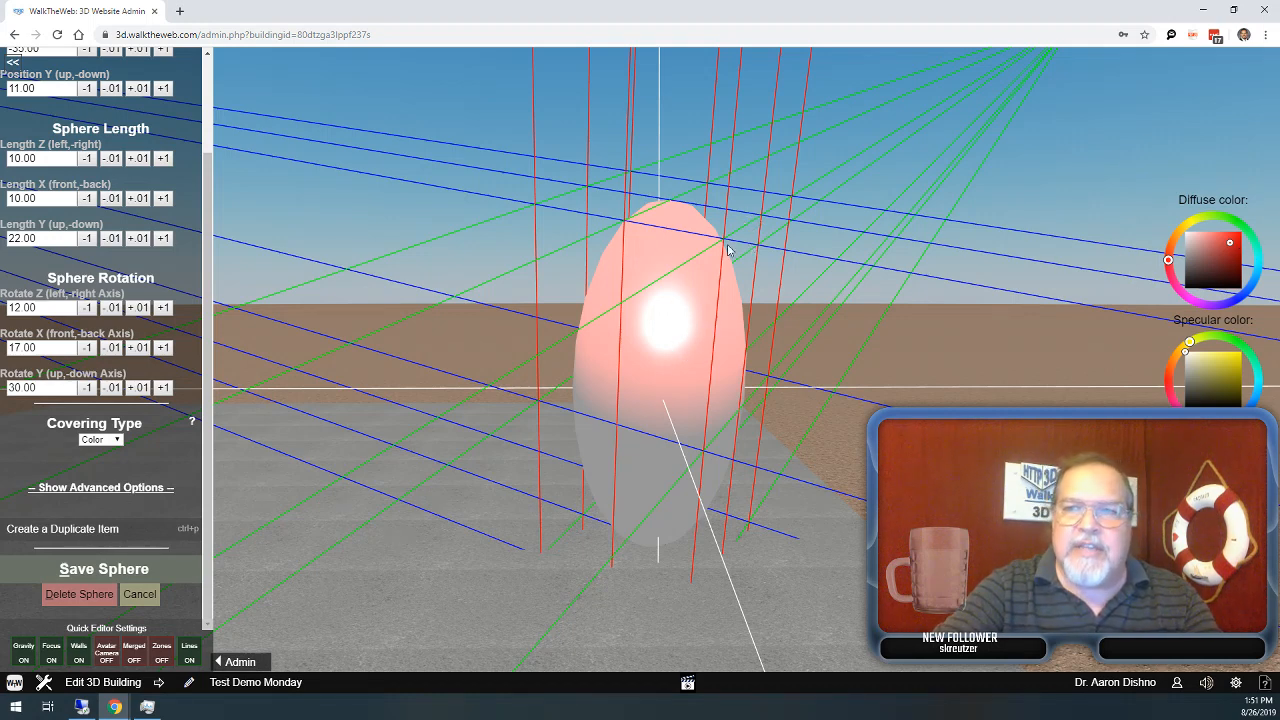
Try yellow, magenta, green and cyan specular colors on the sphere's highlight.
left_click(1213, 366)
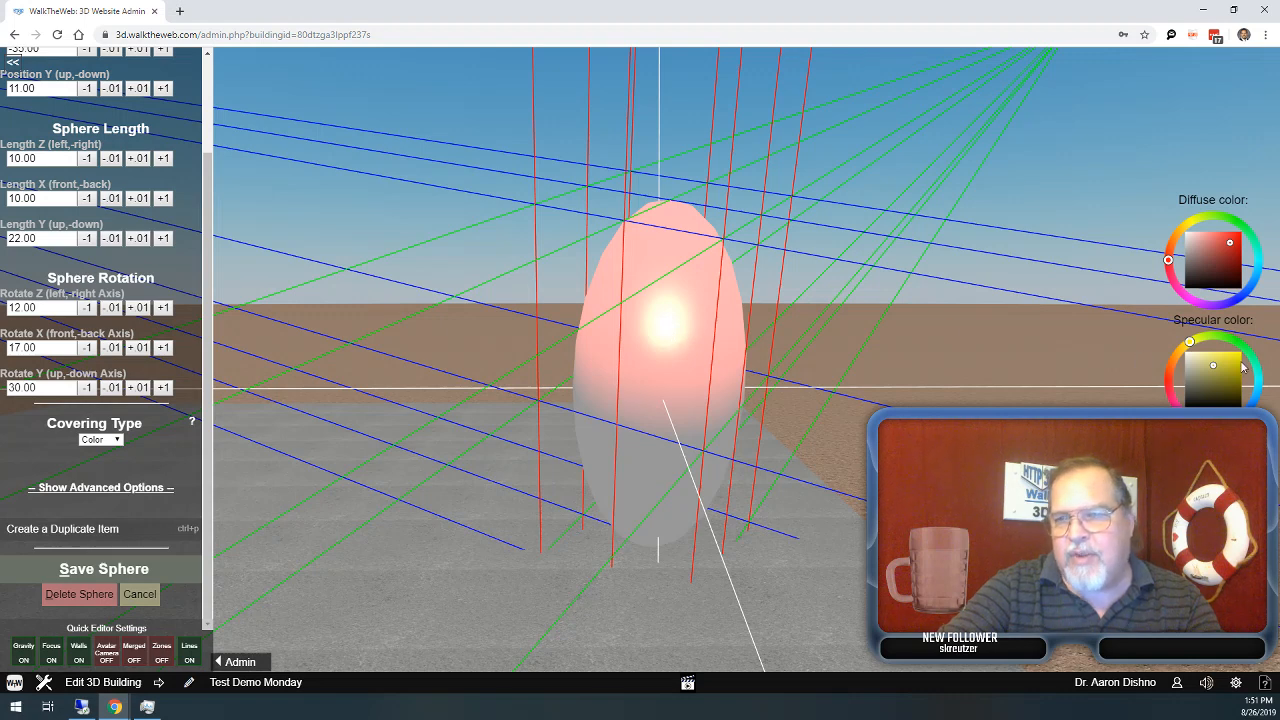
left_click(1232, 358)
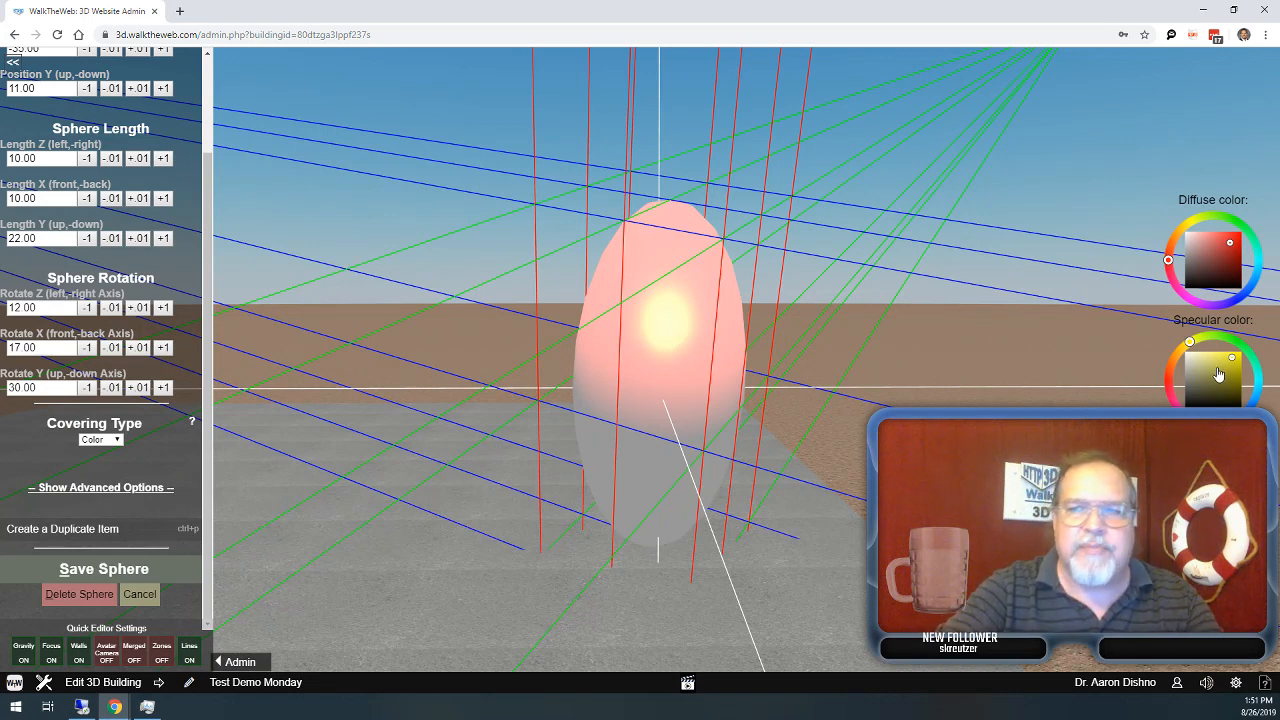
left_click(1190, 418)
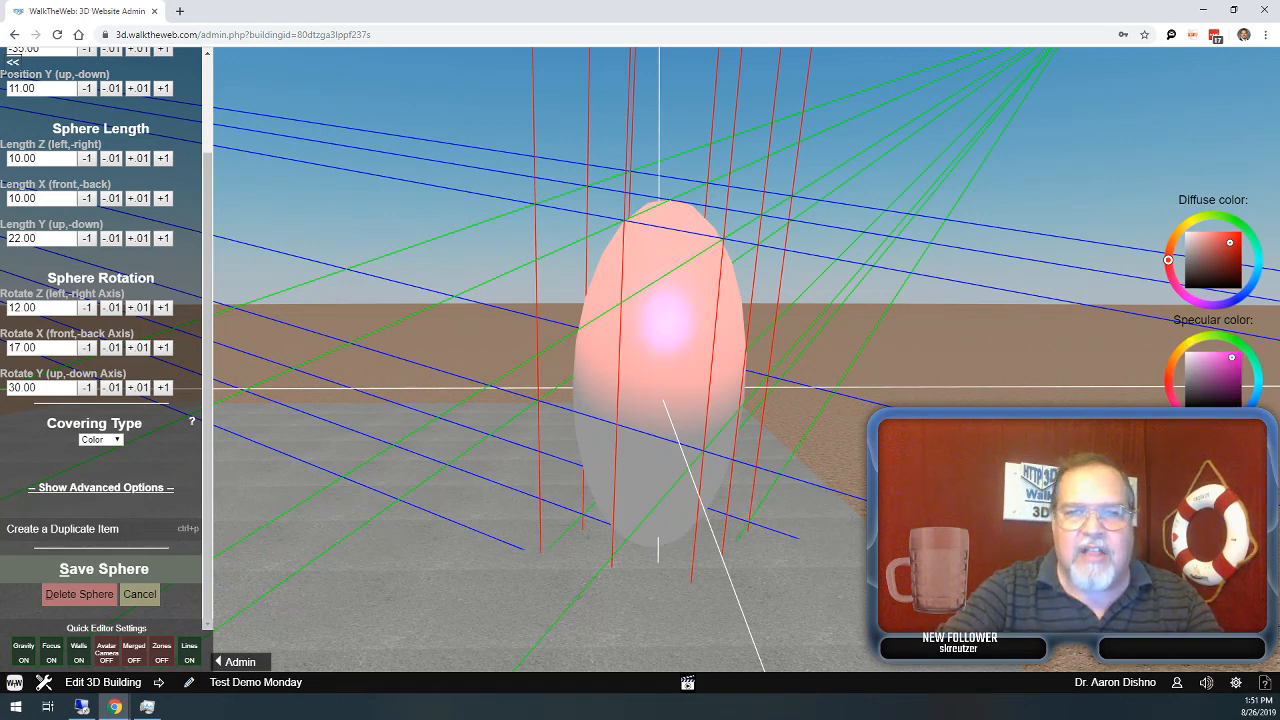
left_click_drag(1222, 392, 1236, 342)
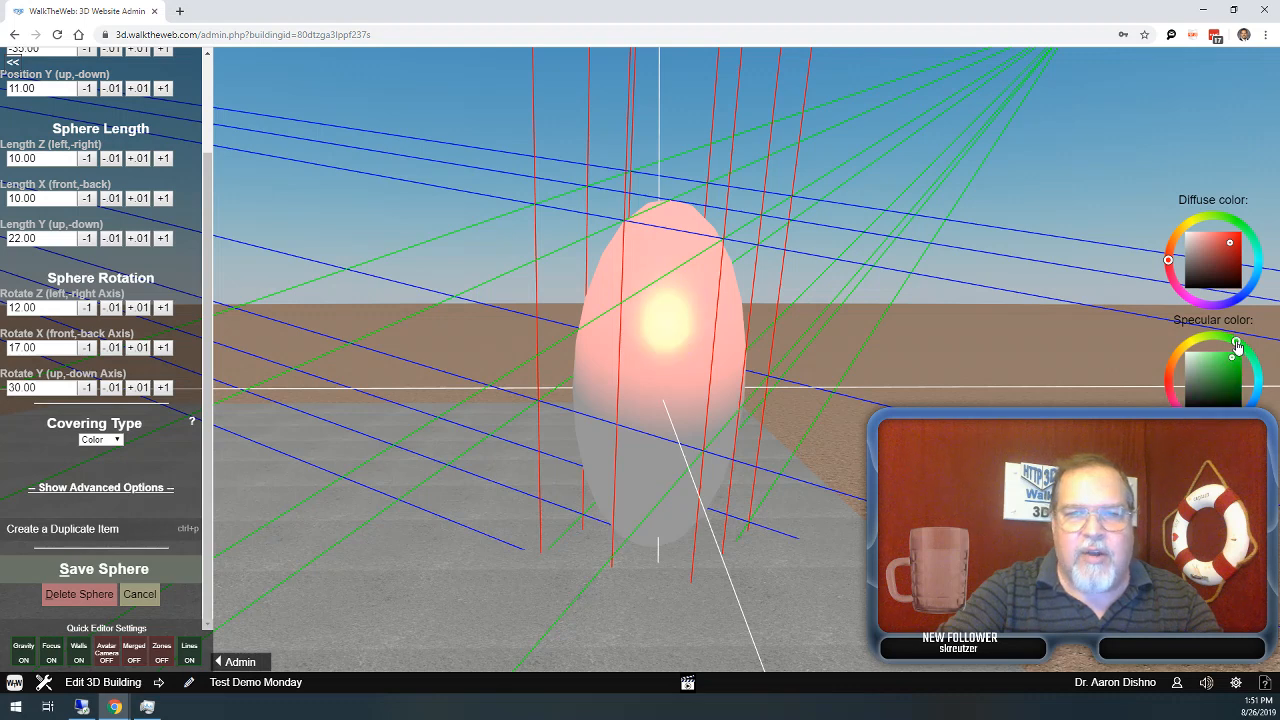
left_click(1169, 386)
mouse_move(1171, 394)
left_mouse_down()
mouse_move(1177, 363)
mouse_move(1257, 371)
mouse_move(1259, 387)
mouse_move(1214, 385)
mouse_move(1224, 359)
mouse_move(1184, 352)
mouse_move(1241, 409)
mouse_move(1227, 358)
left_mouse_up()
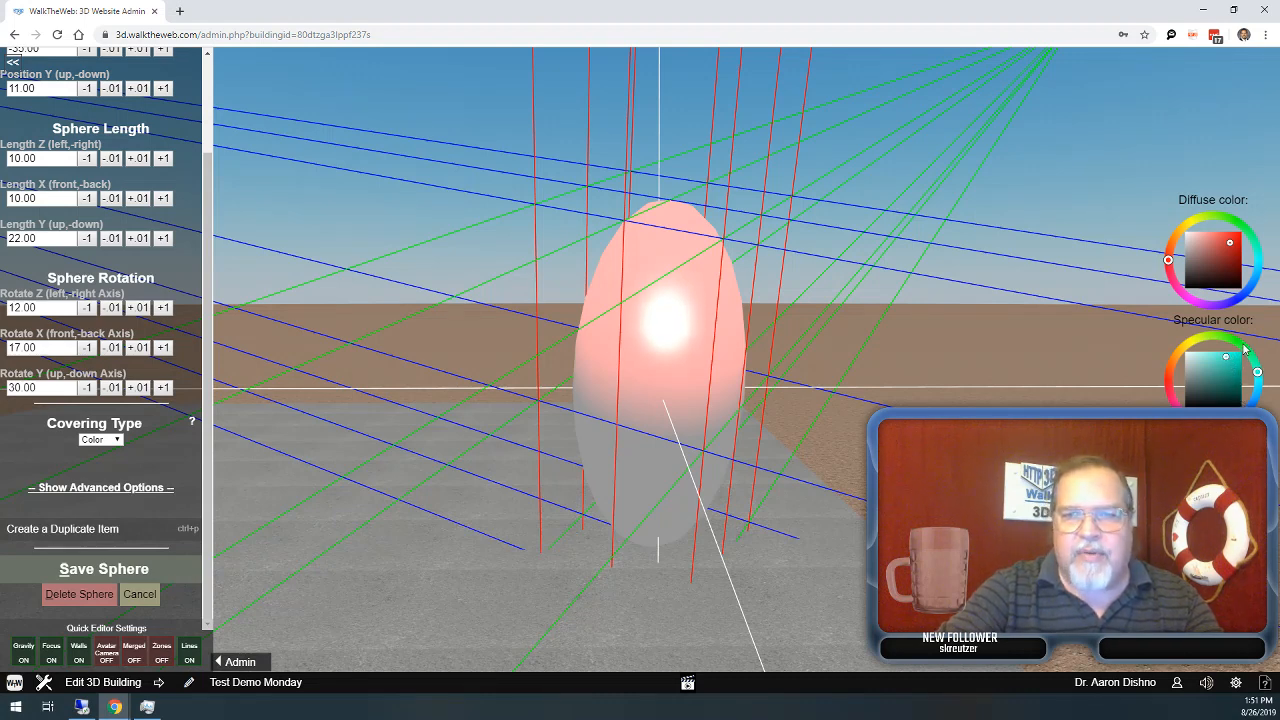
Set the sphere's specular color to a medium green and mute its diffuse color to a greyish red.
left_click(1243, 346)
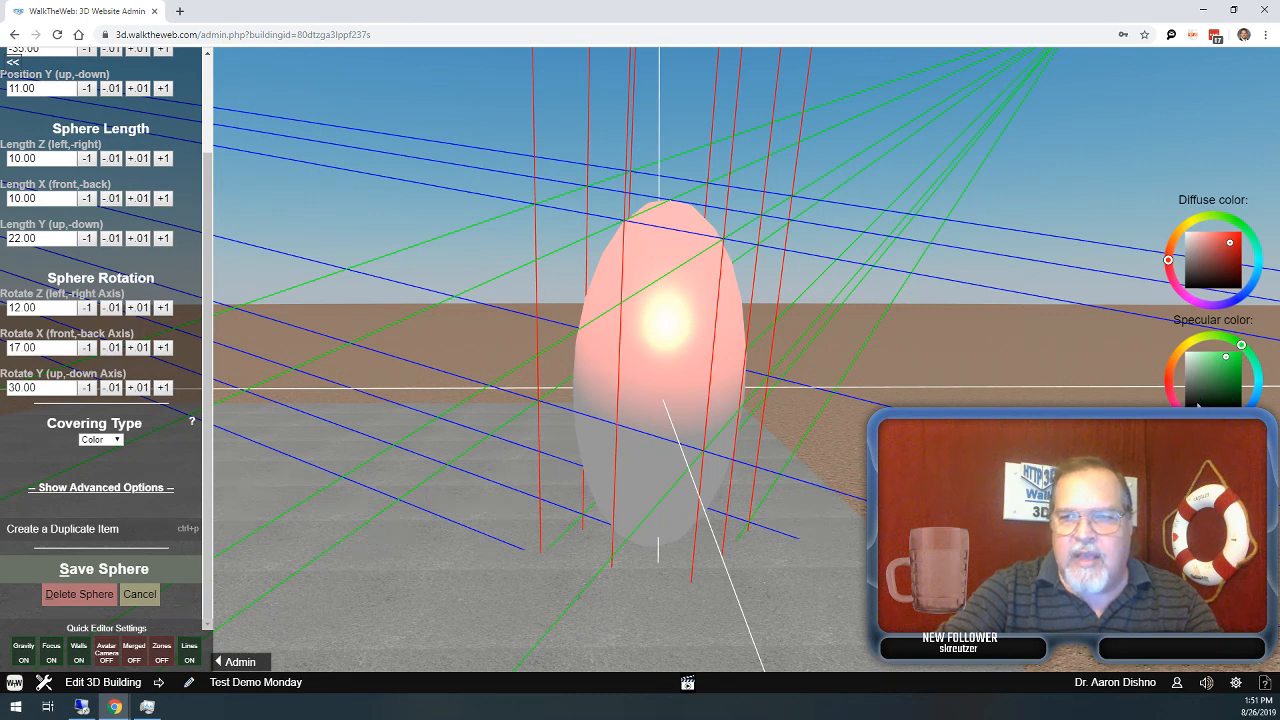
left_click(1194, 403)
left_click_drag(1208, 393, 1228, 368)
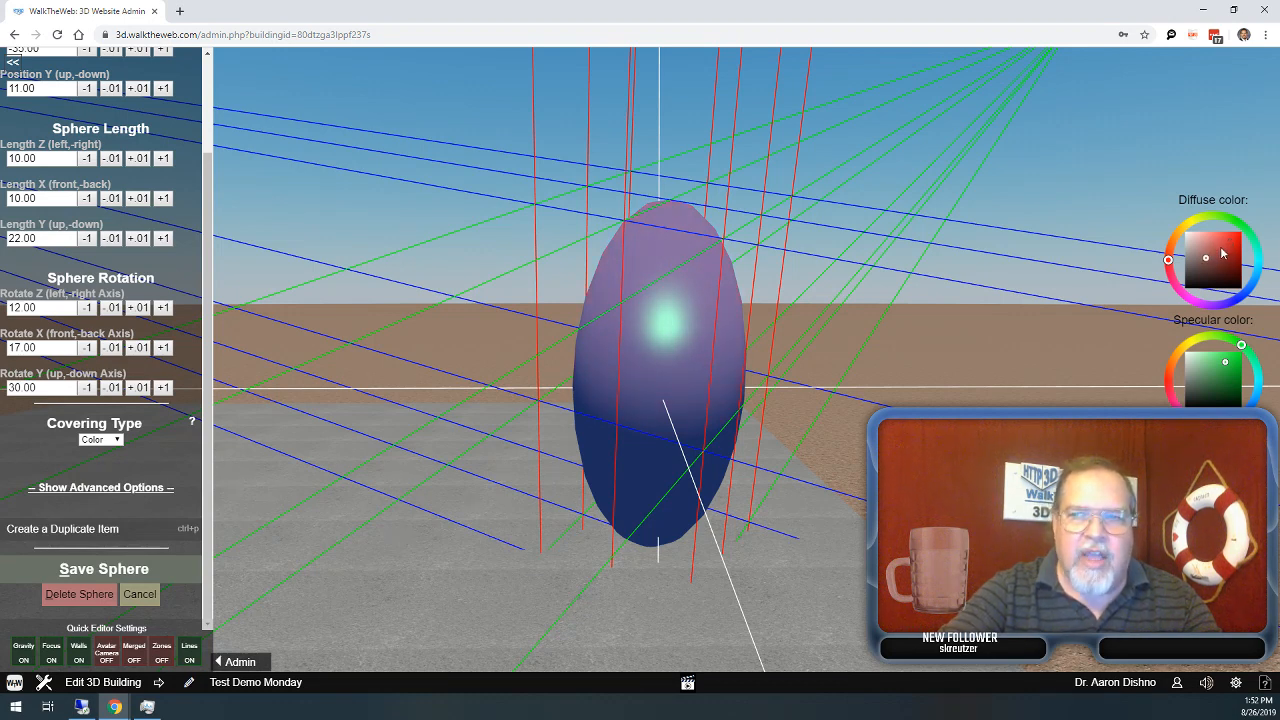
left_click(1216, 249)
left_click_drag(1216, 251, 1202, 256)
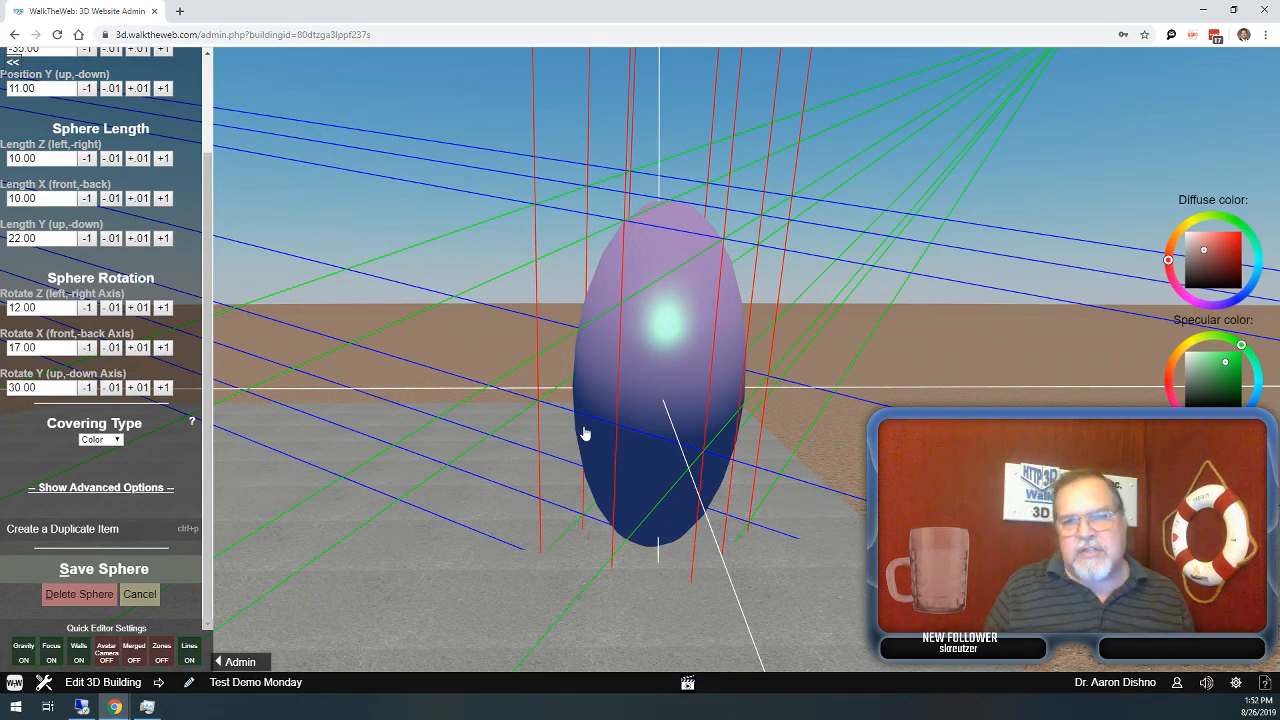
Switch the sphere's covering type to Texture and inspect its surface up close.
left_click(117, 441)
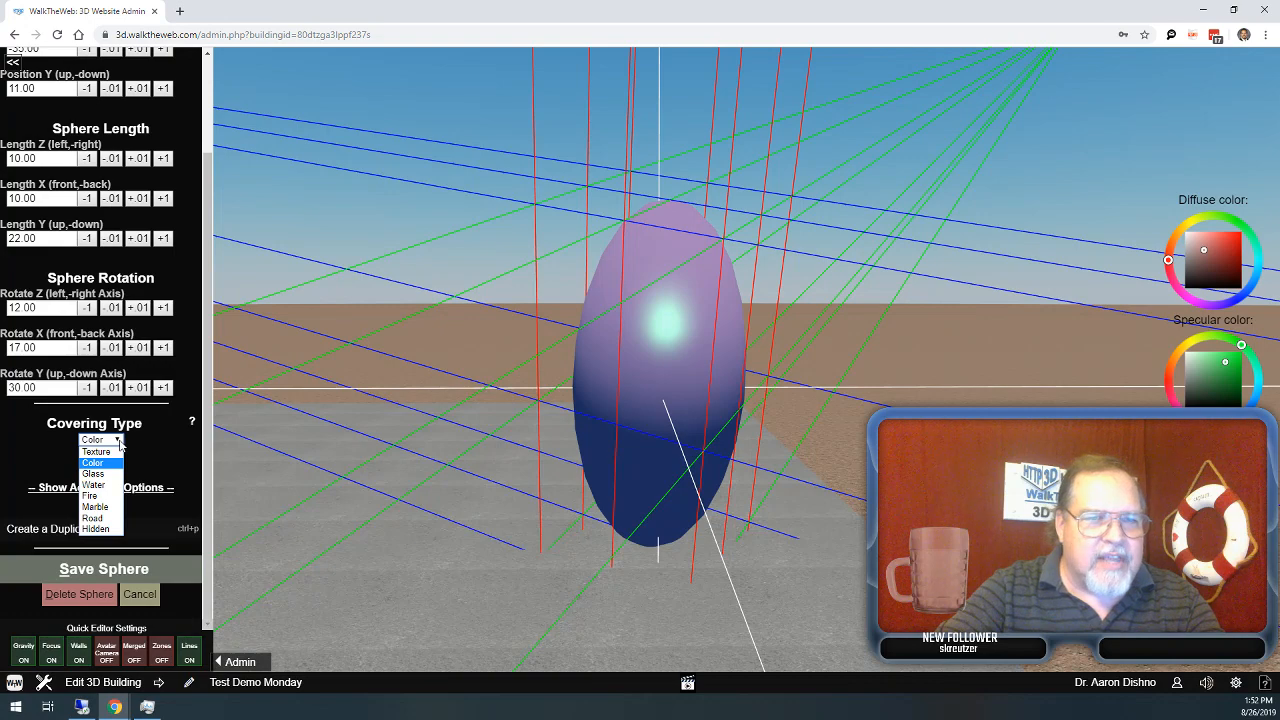
left_click(113, 453)
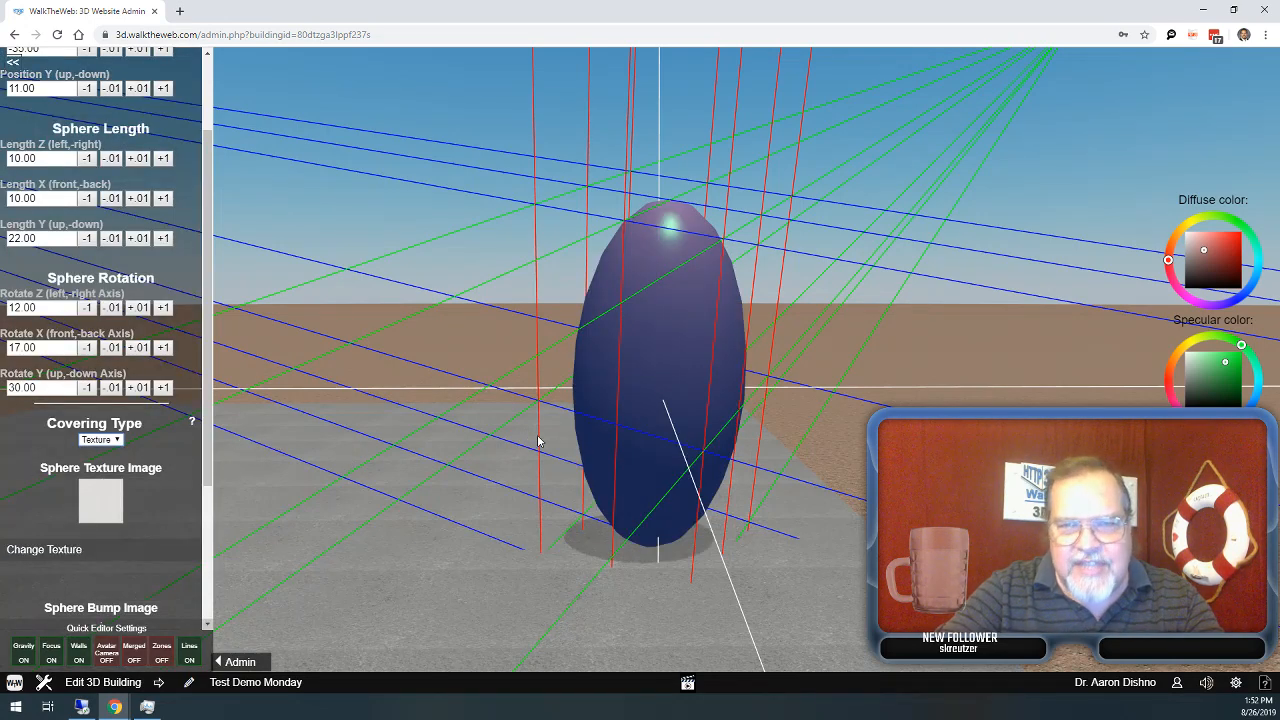
scroll(537, 441, "up", 5)
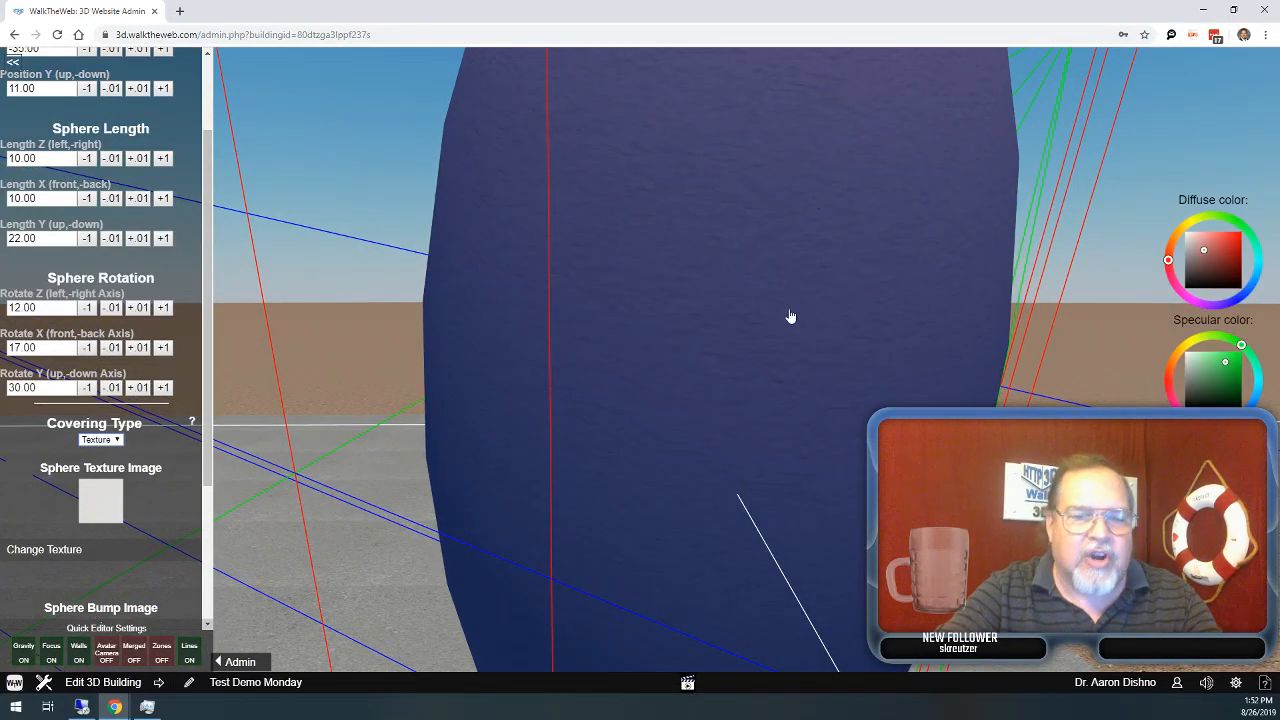
scroll(789, 314, "down", 3)
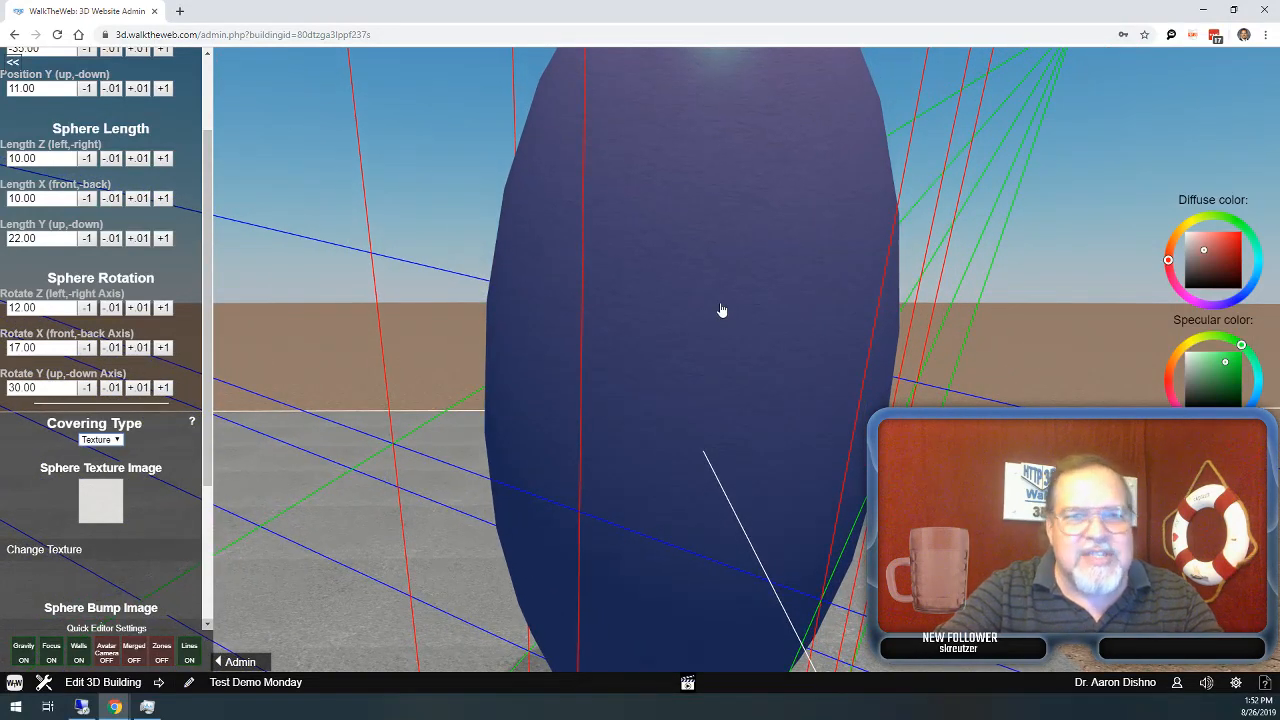
scroll(722, 310, "down", 3)
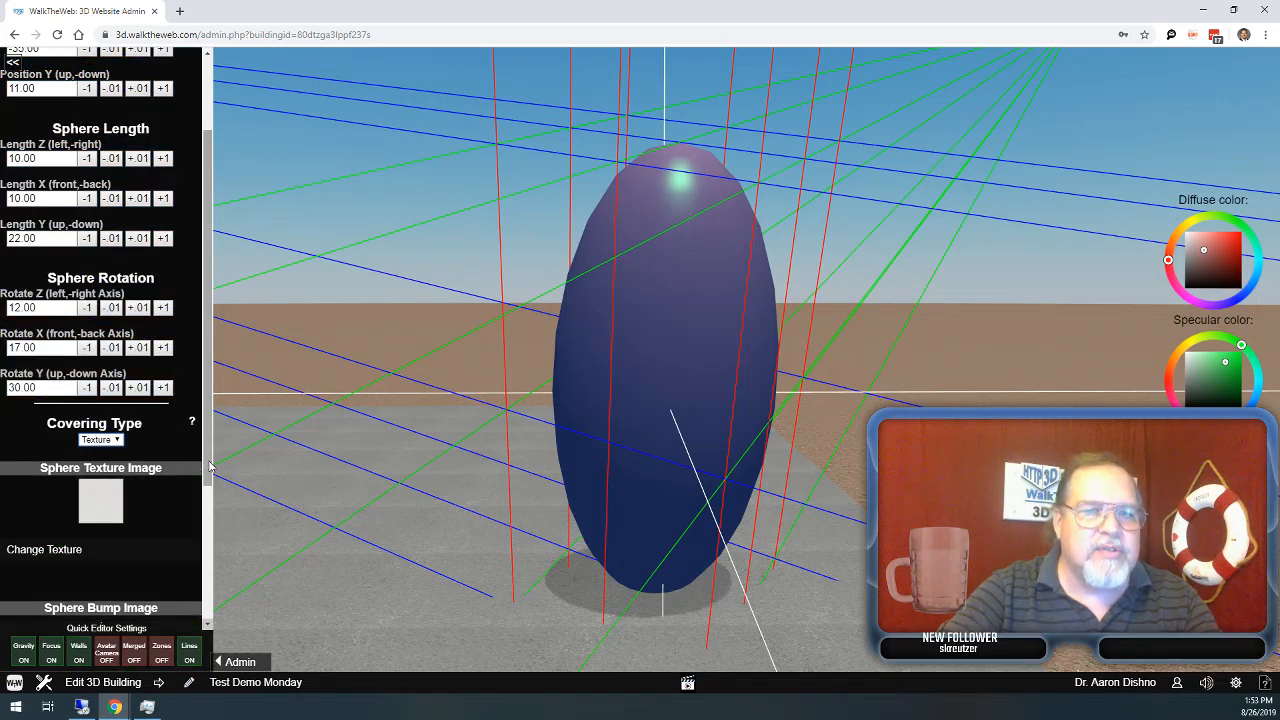
Browse the building, personal and stock images and apply the stock image whitesquarebricks.jpg as the sphere's texture.
scroll(210, 465, "down", 1)
left_click(56, 530)
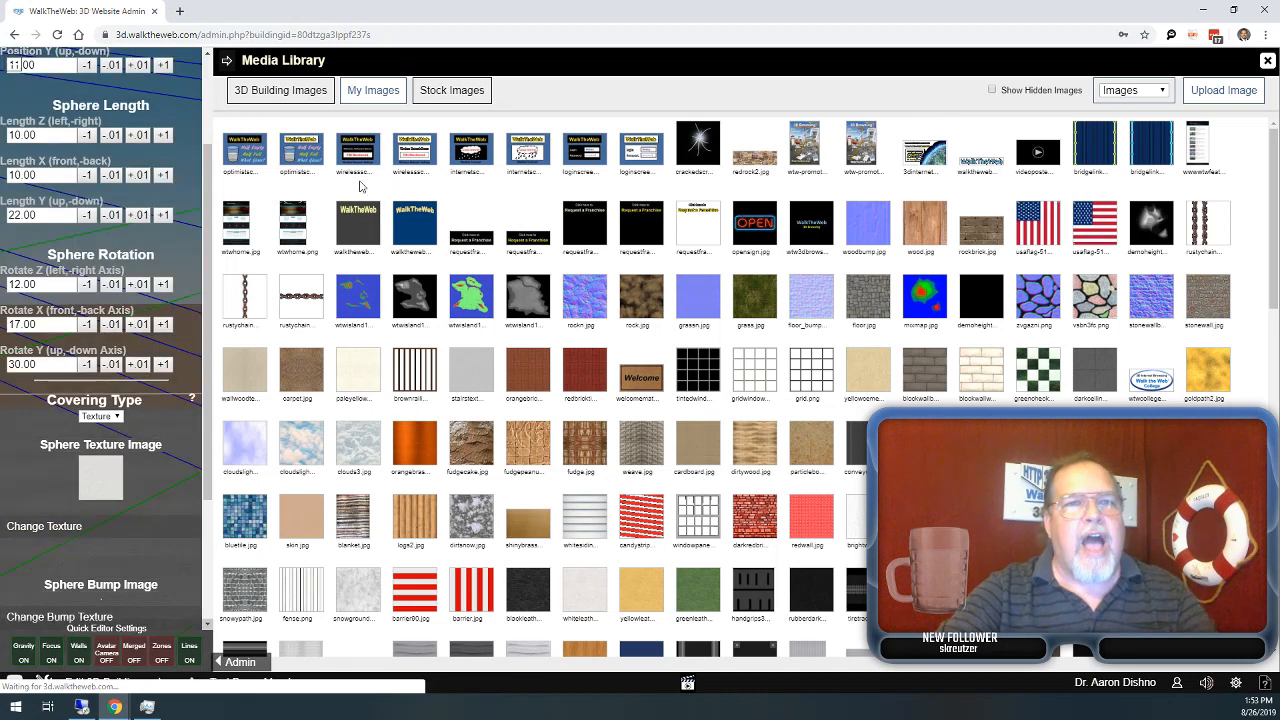
left_click(314, 91)
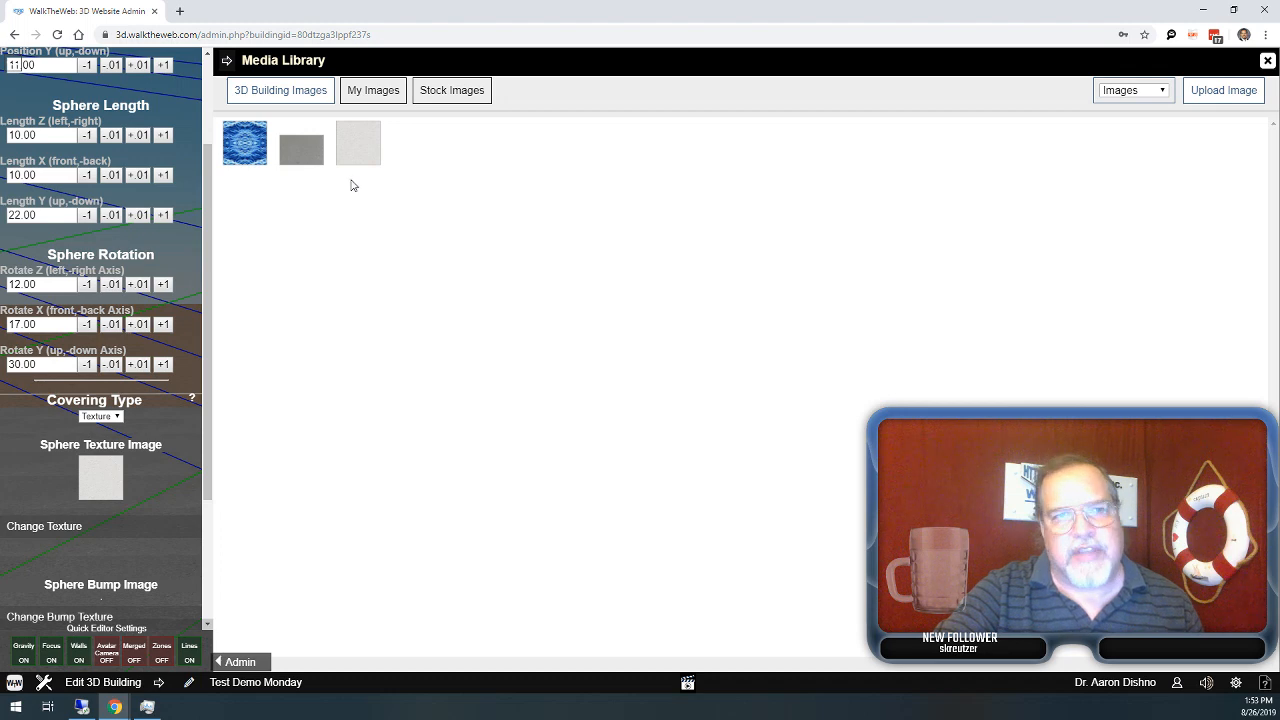
left_click(375, 91)
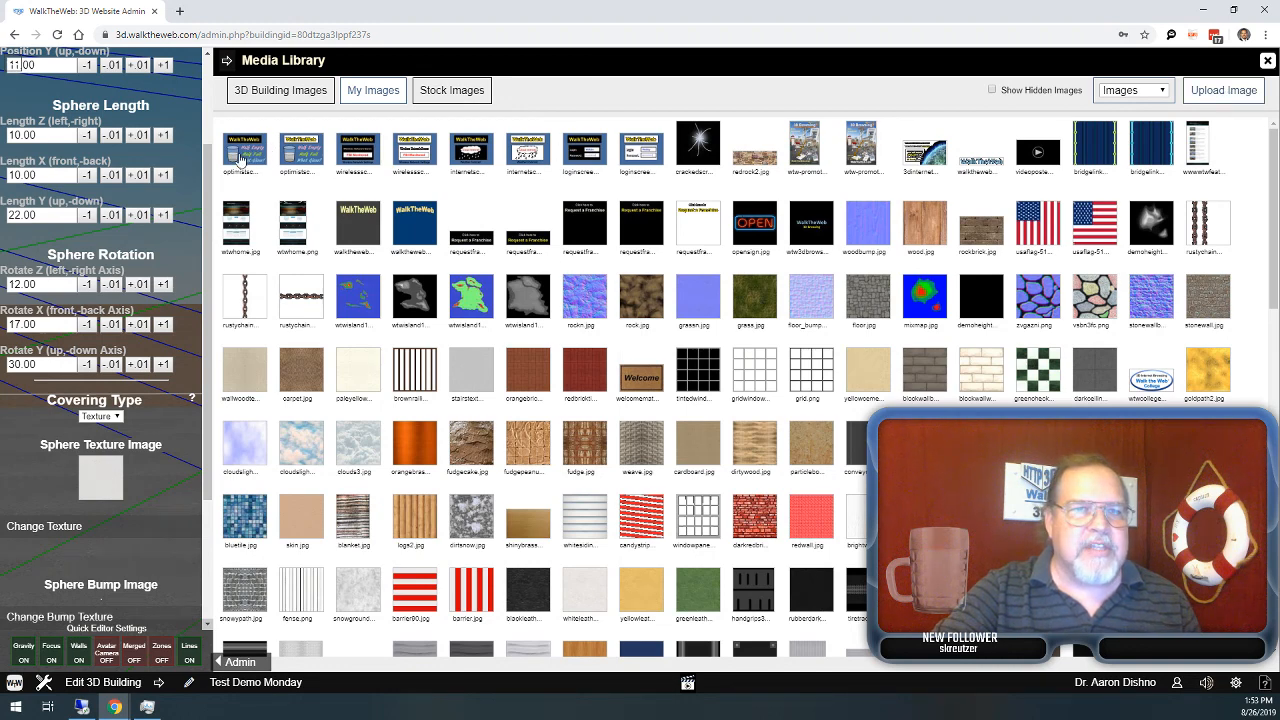
left_click(447, 89)
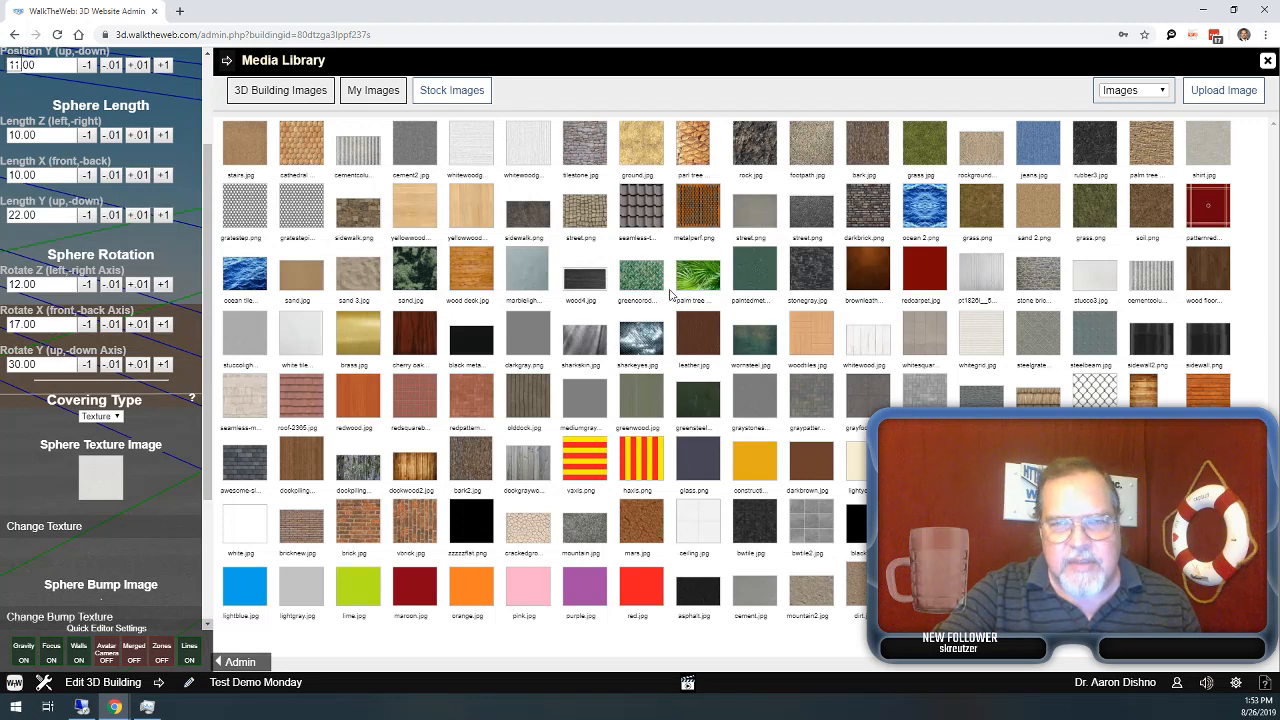
left_click(928, 340)
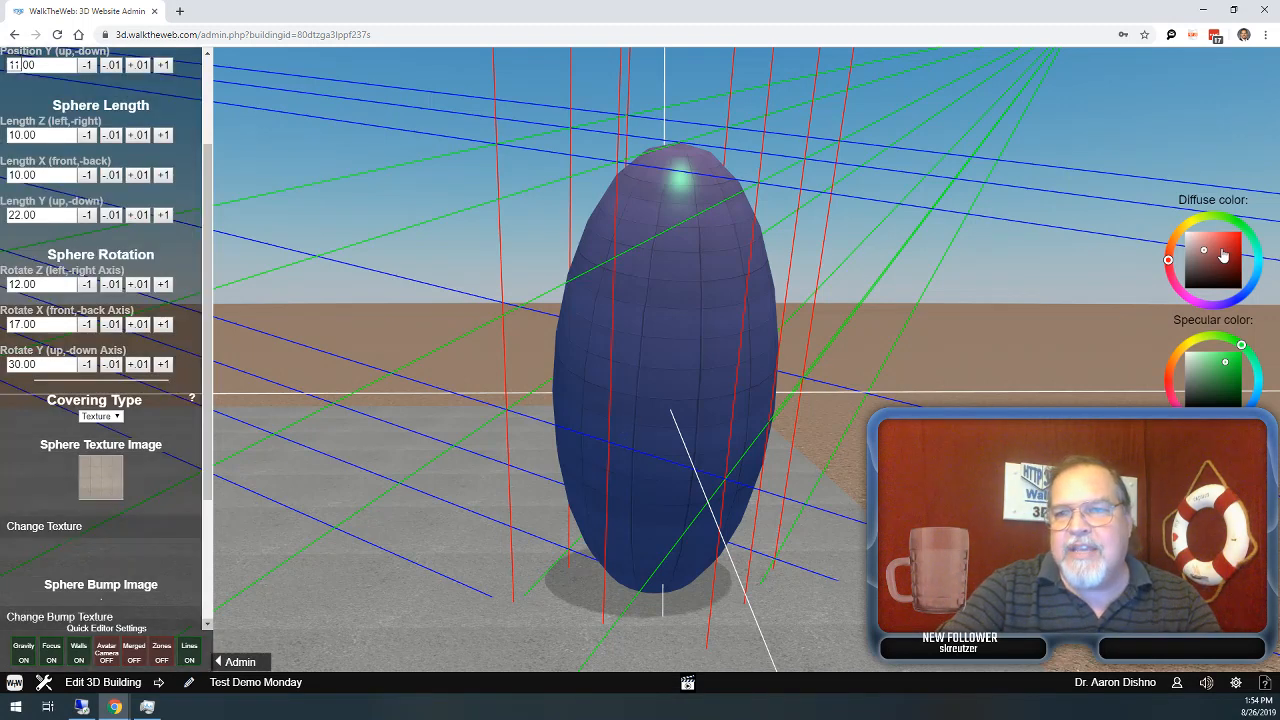
Set the sphere's diffuse color to a strong red and its specular color to near white.
left_click(1240, 247)
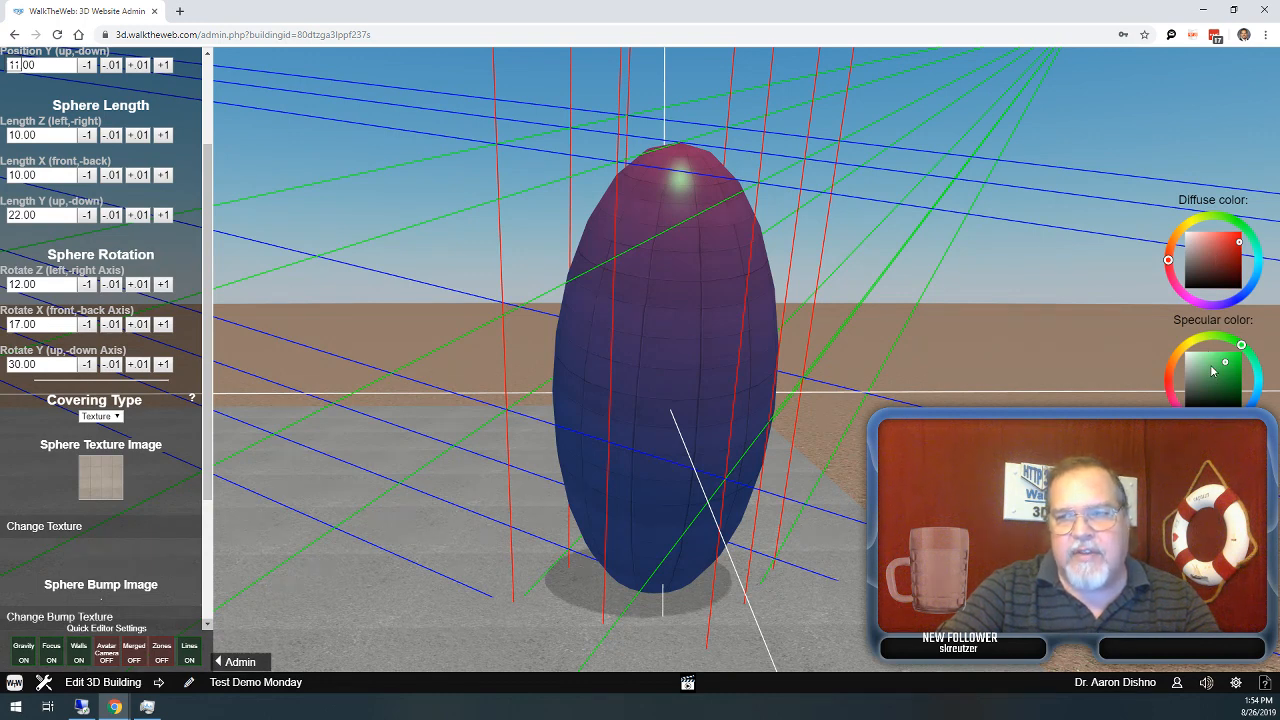
left_click(1188, 360)
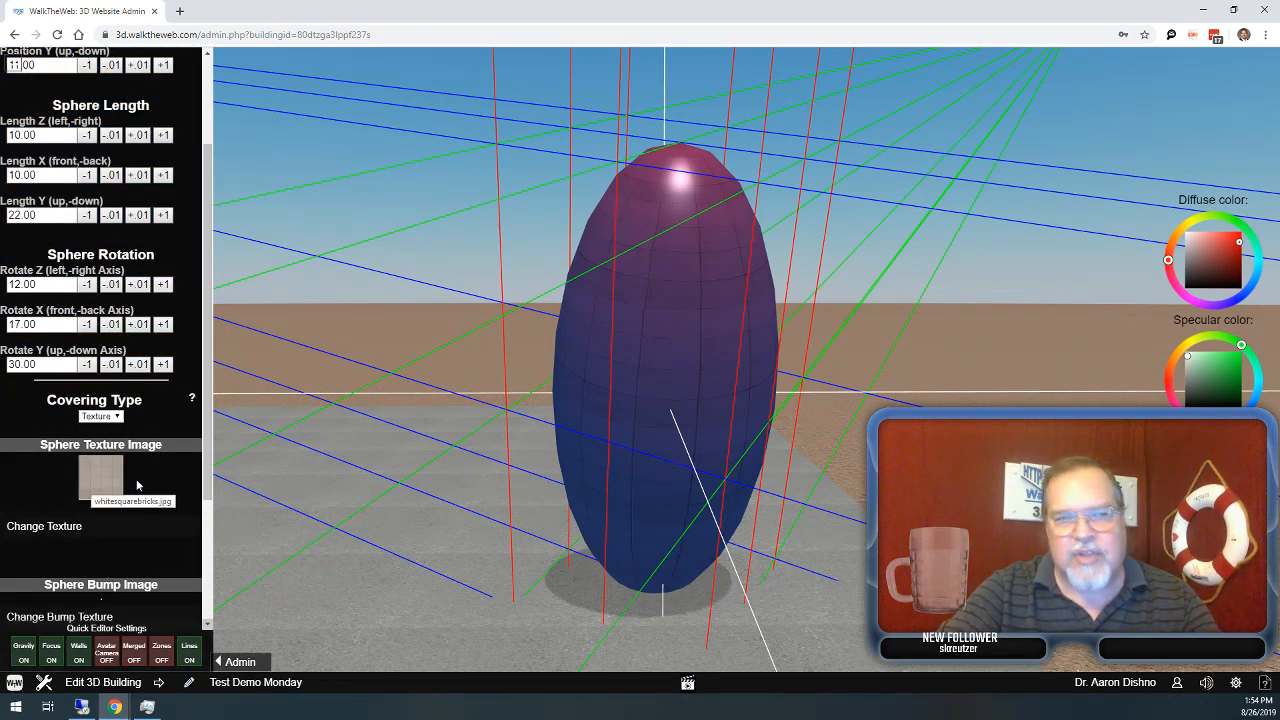
Replace the sphere's texture with the multicolored cobblestone image from My Images.
left_click_drag(210, 486, 207, 563)
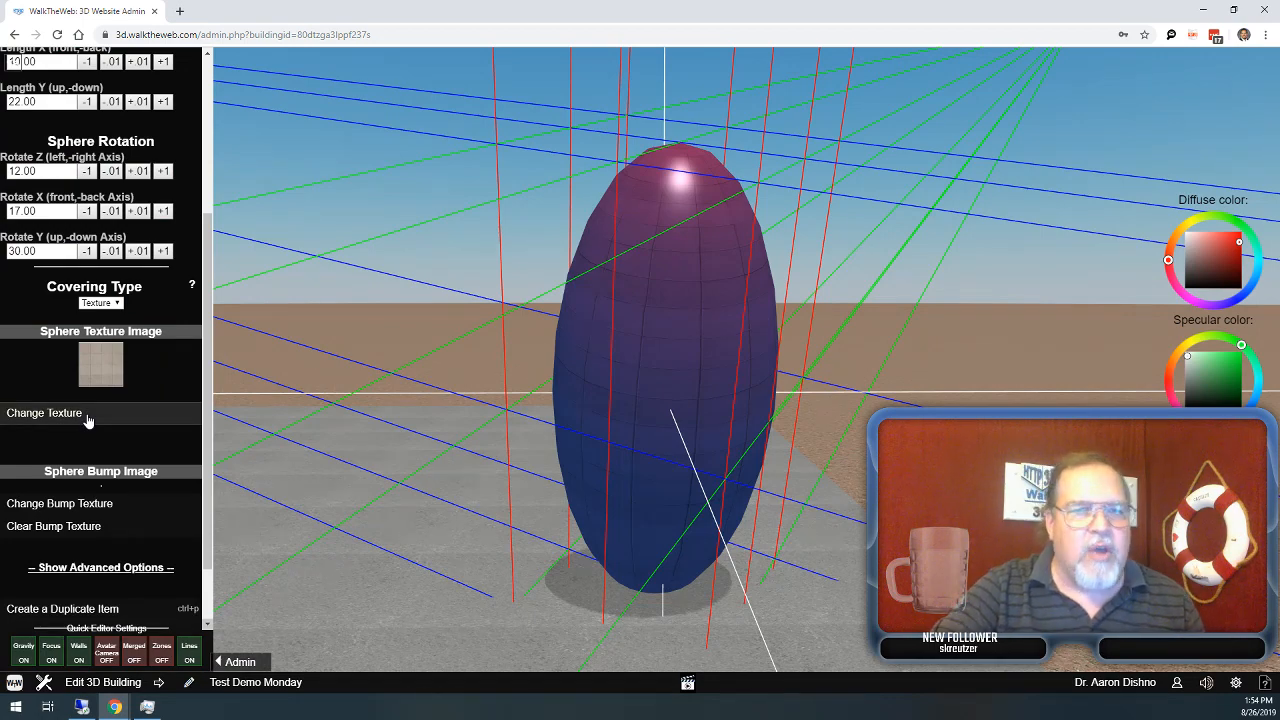
left_click(88, 421)
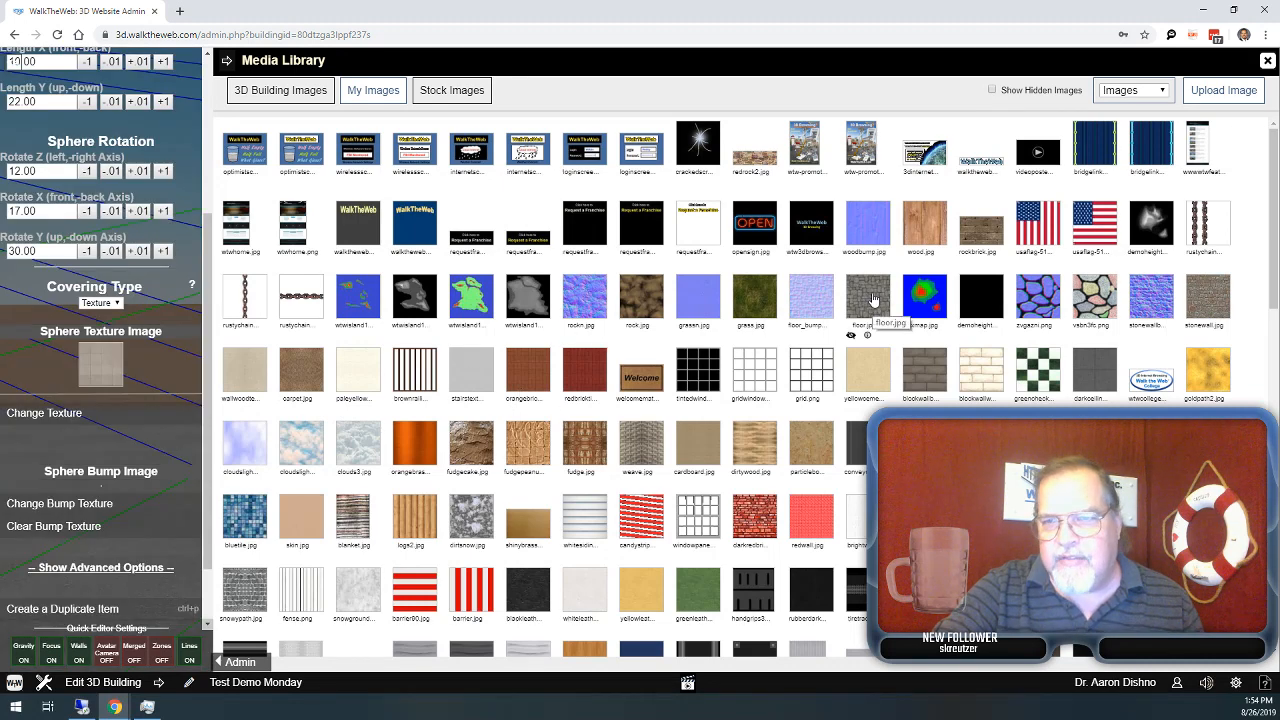
left_click(1093, 299)
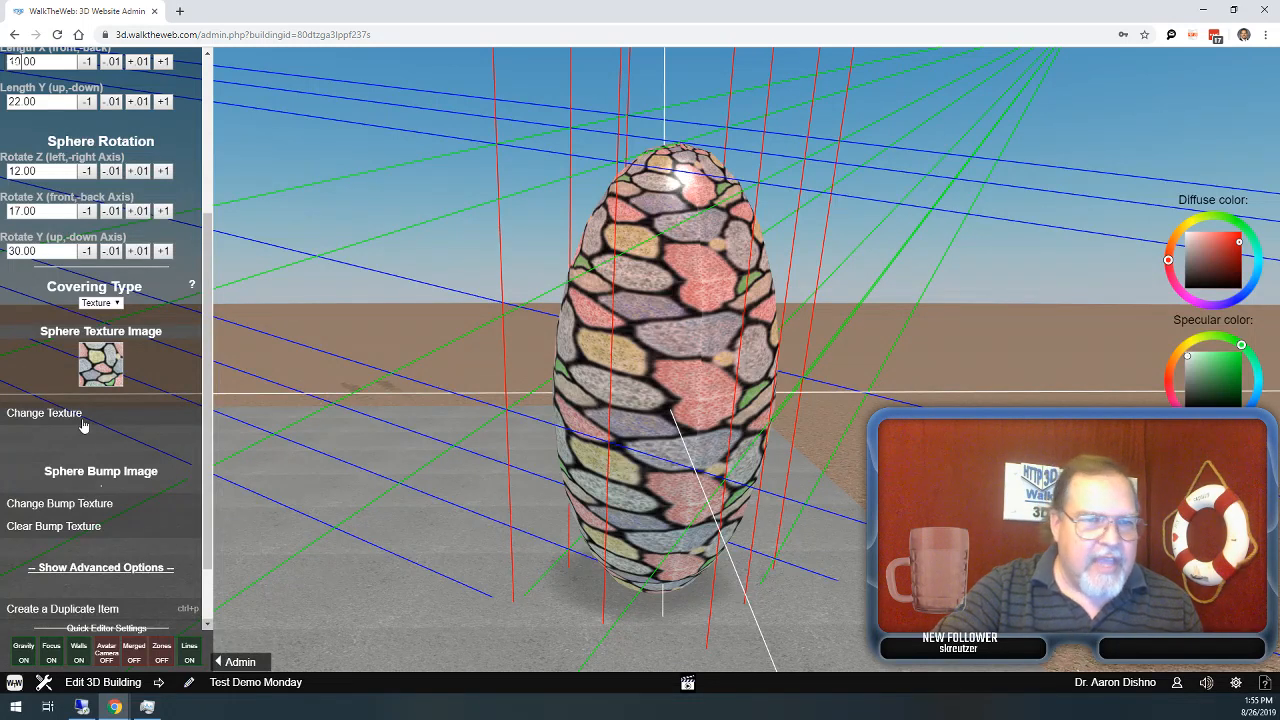
Apply the matching blue cobblestone image from My Images as the sphere's bump texture and inspect the raised stones.
left_click(78, 505)
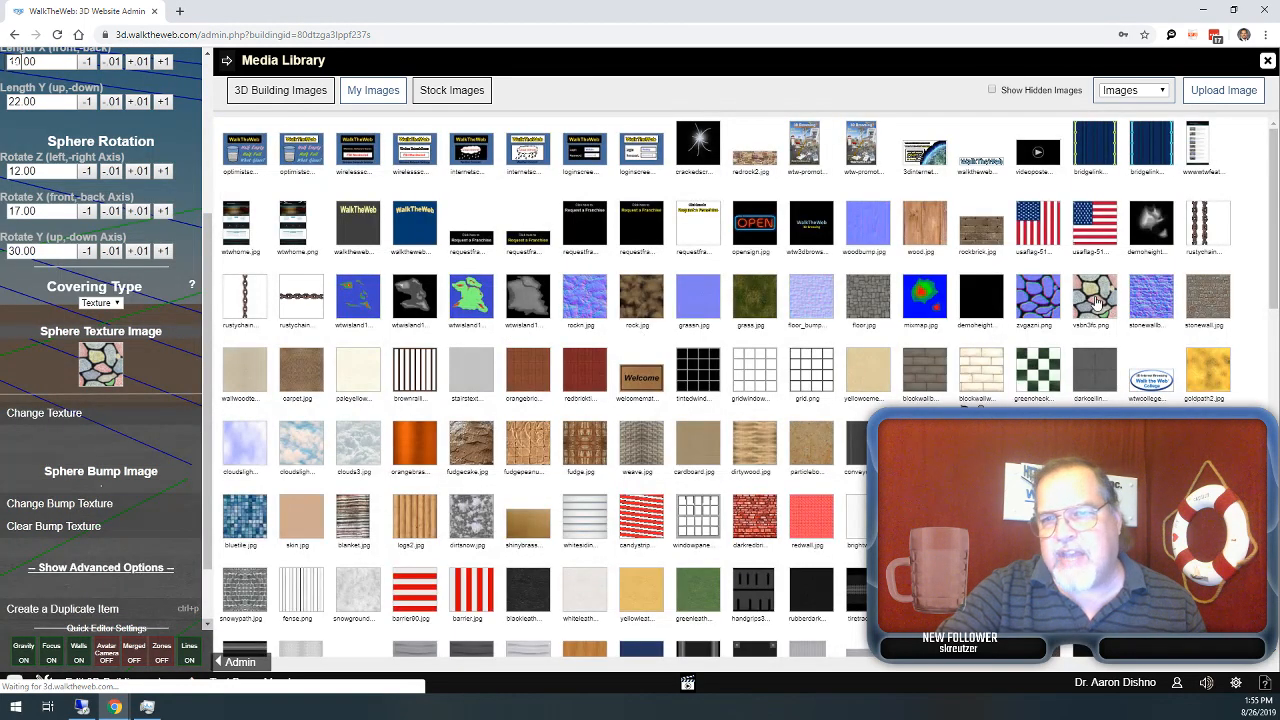
left_click(1043, 302)
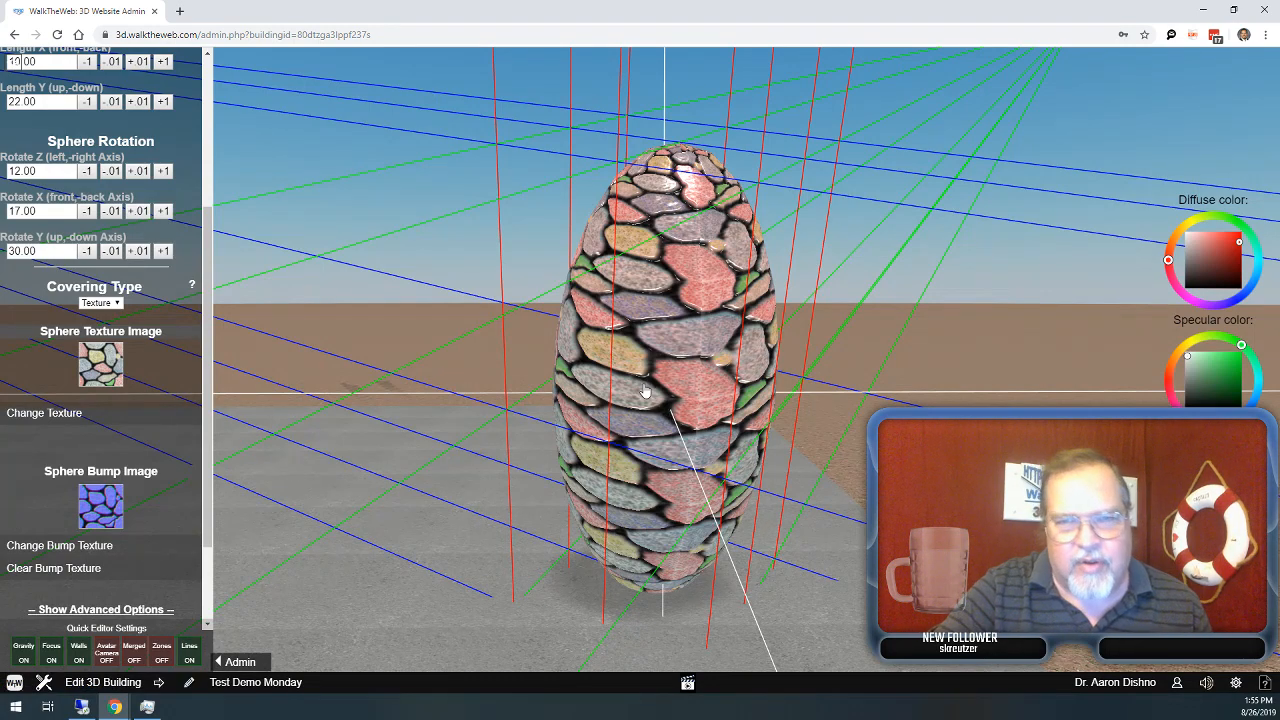
scroll(652, 380, "up", 3)
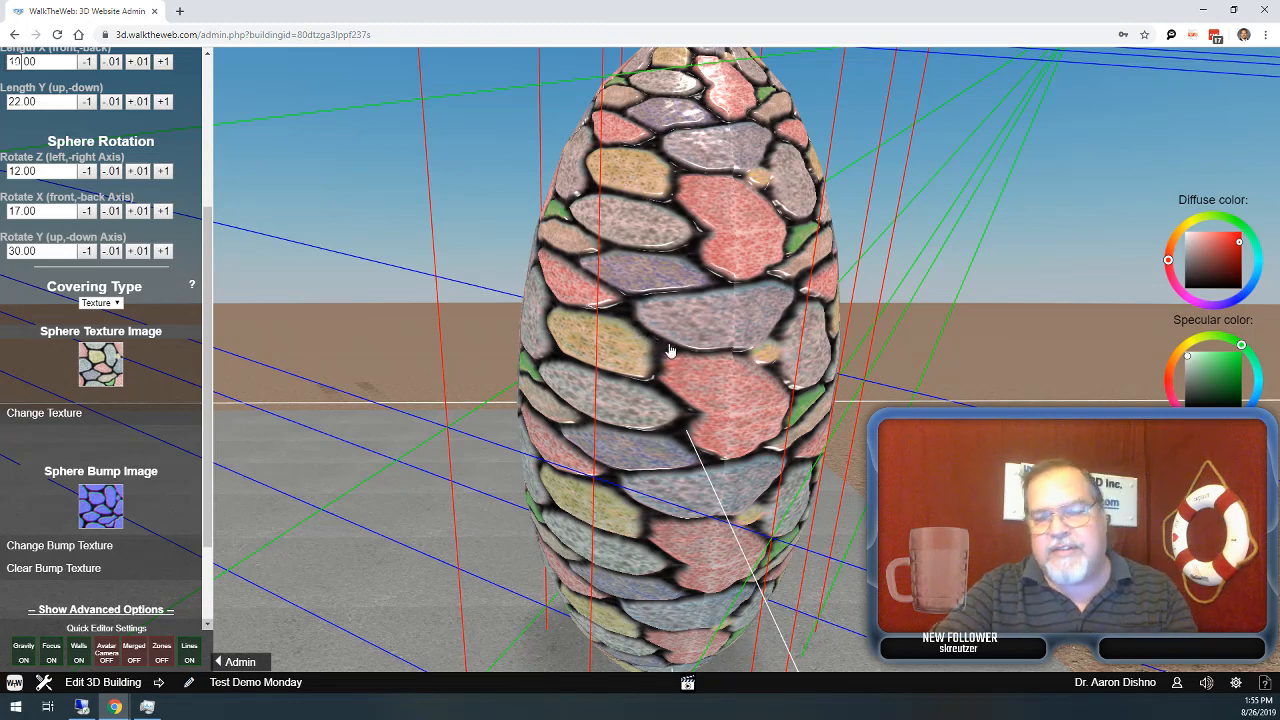
scroll(598, 322, "down", 3)
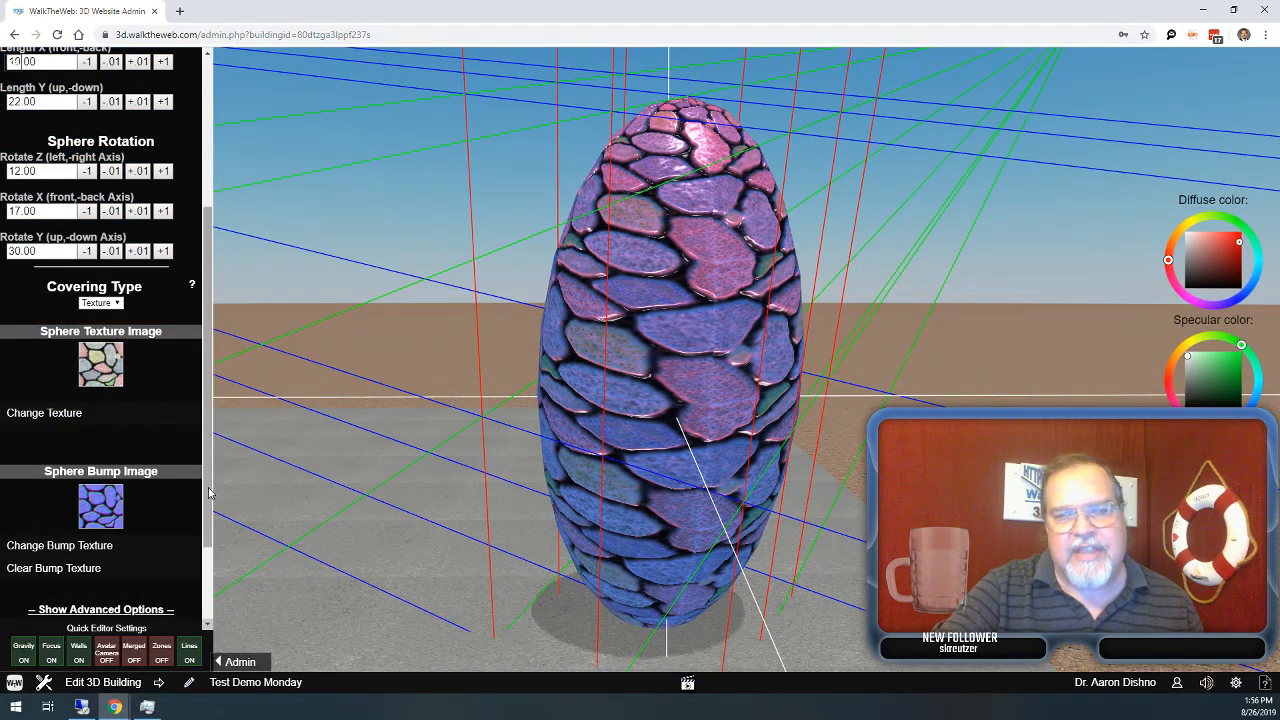
scroll(208, 517, "down", 1)
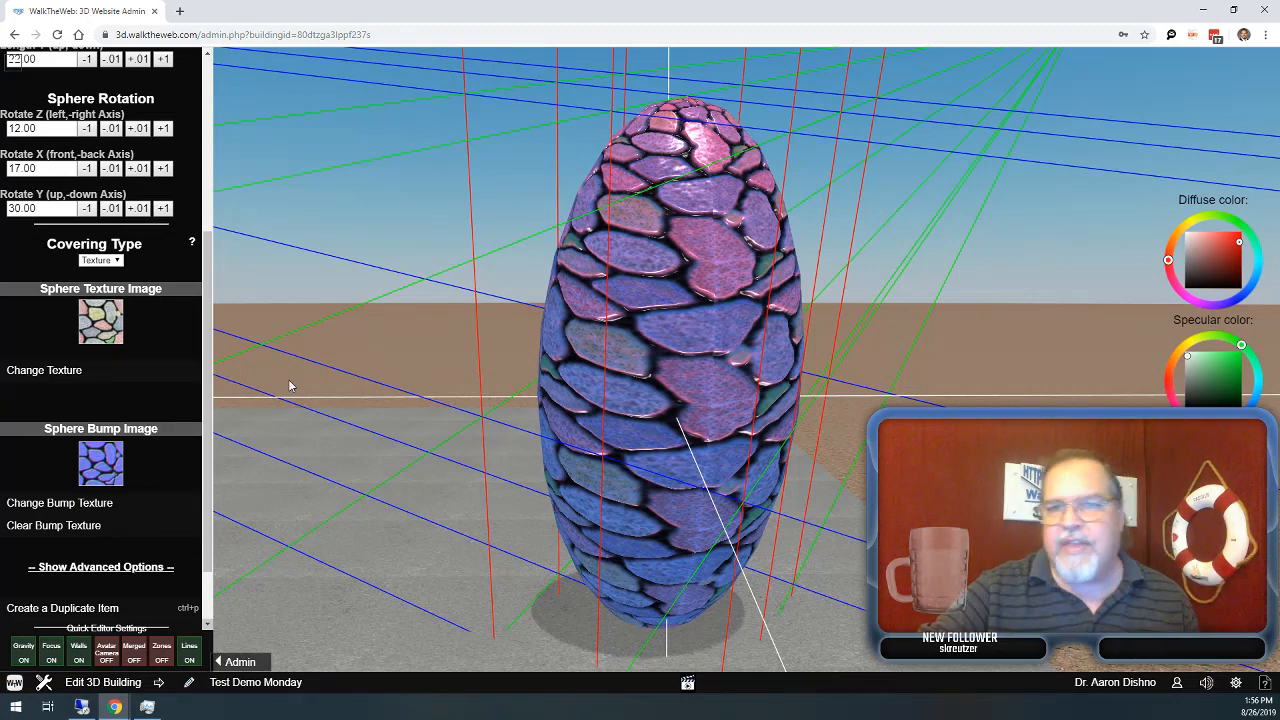
key("Down")
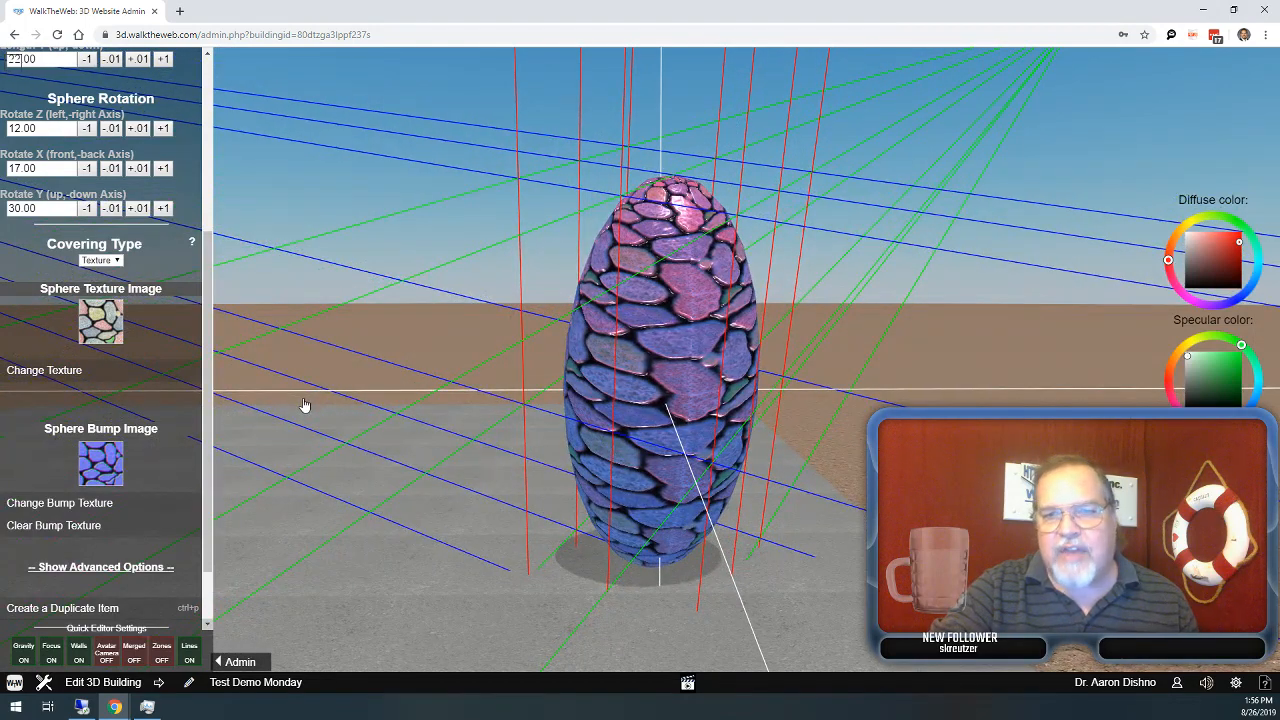
scroll(198, 560, "down", 1)
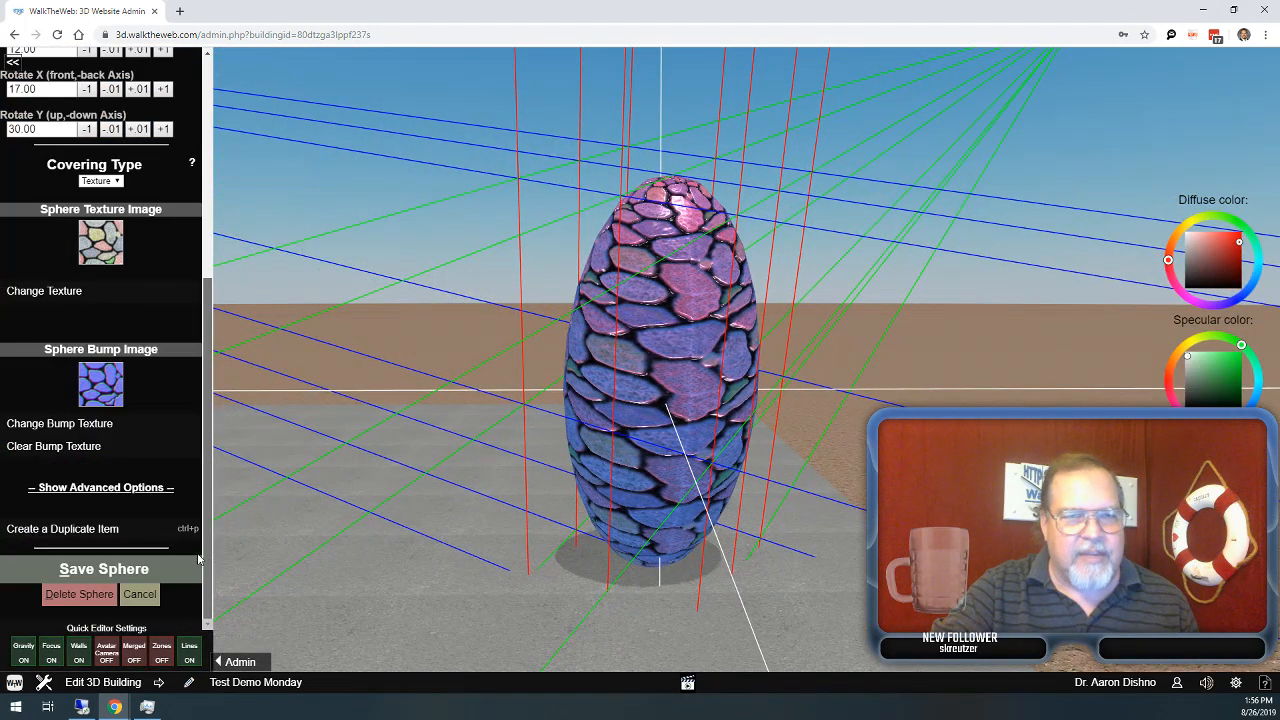
Save the sphere and add a box building block on the open floor beside it.
left_click(98, 572)
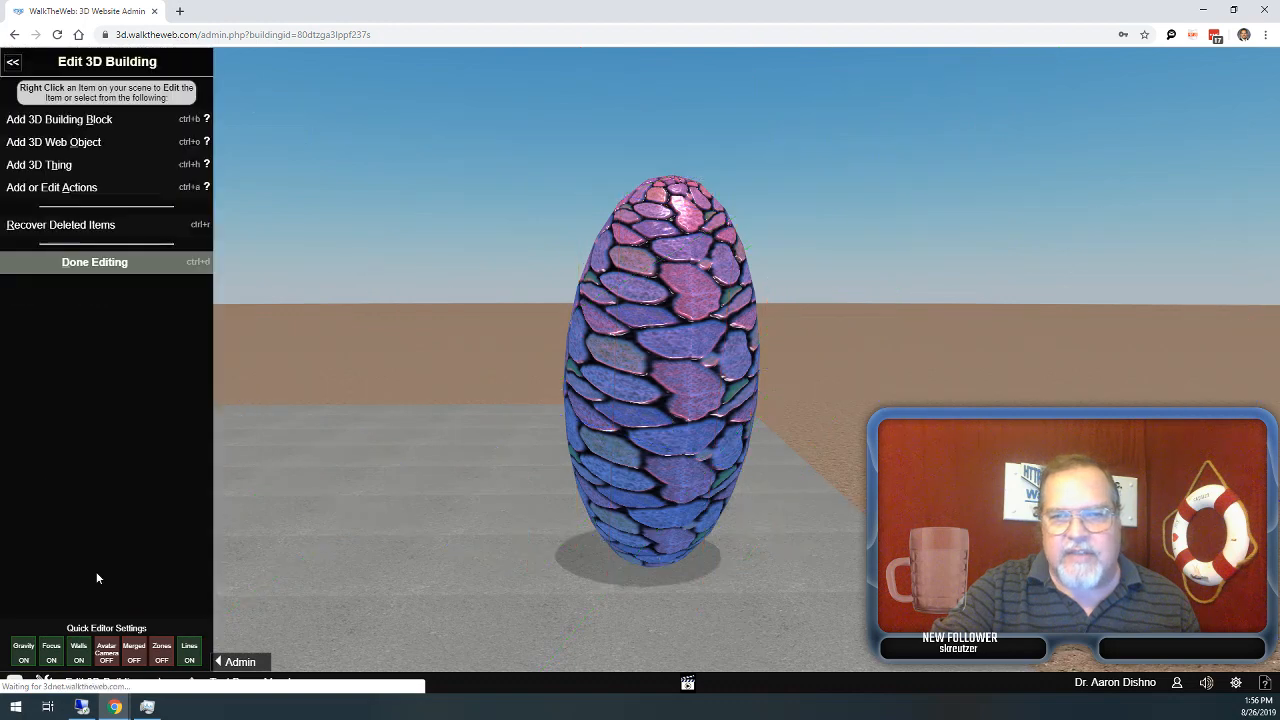
left_click_drag(353, 537, 440, 524)
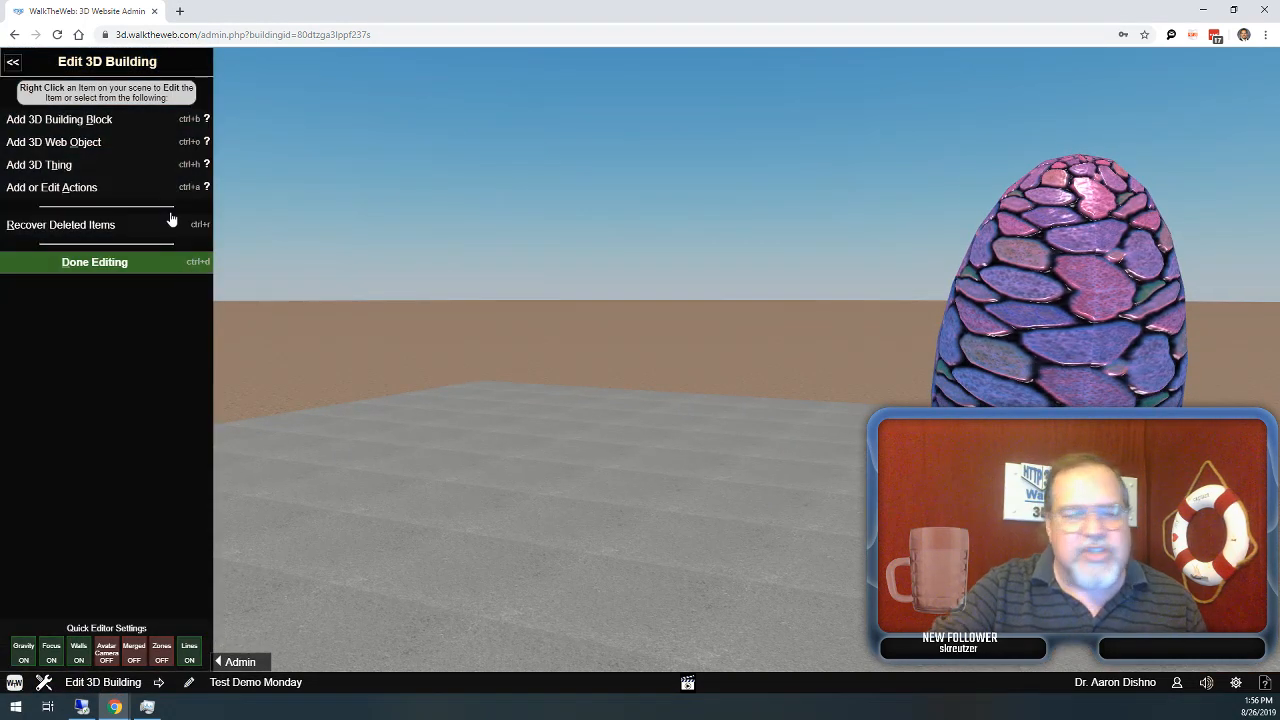
left_click(138, 122)
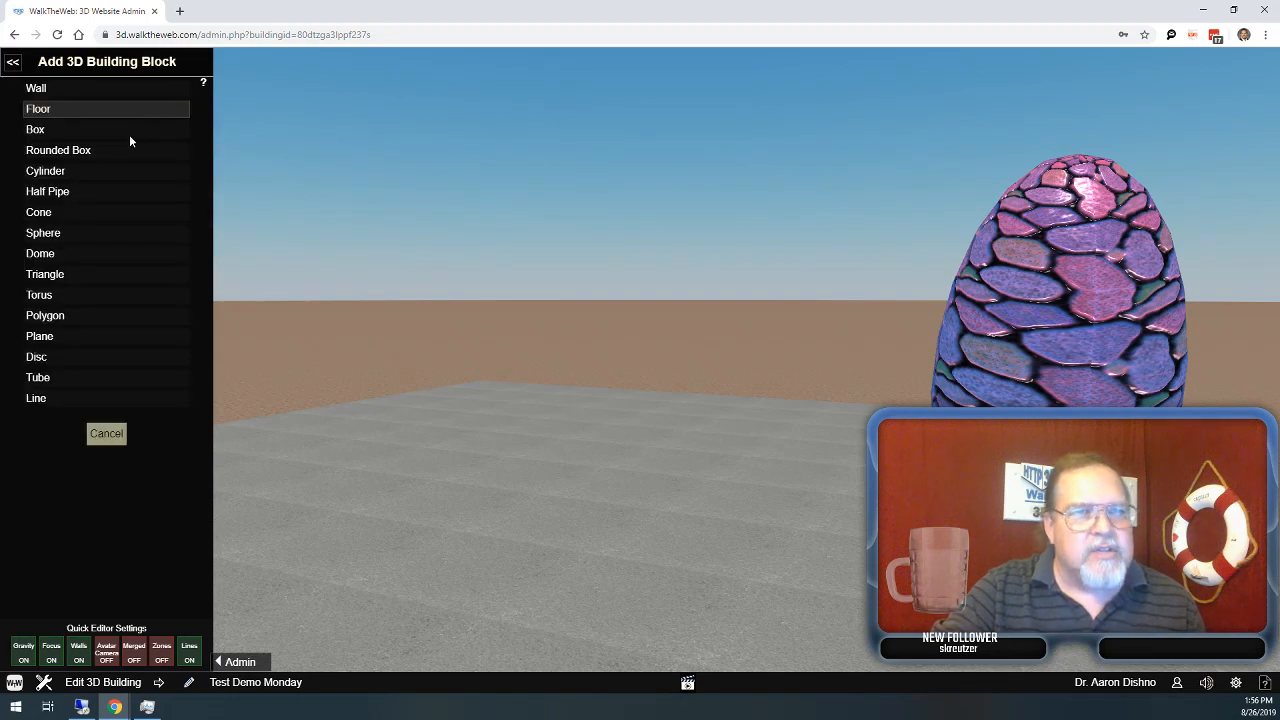
left_click(101, 132)
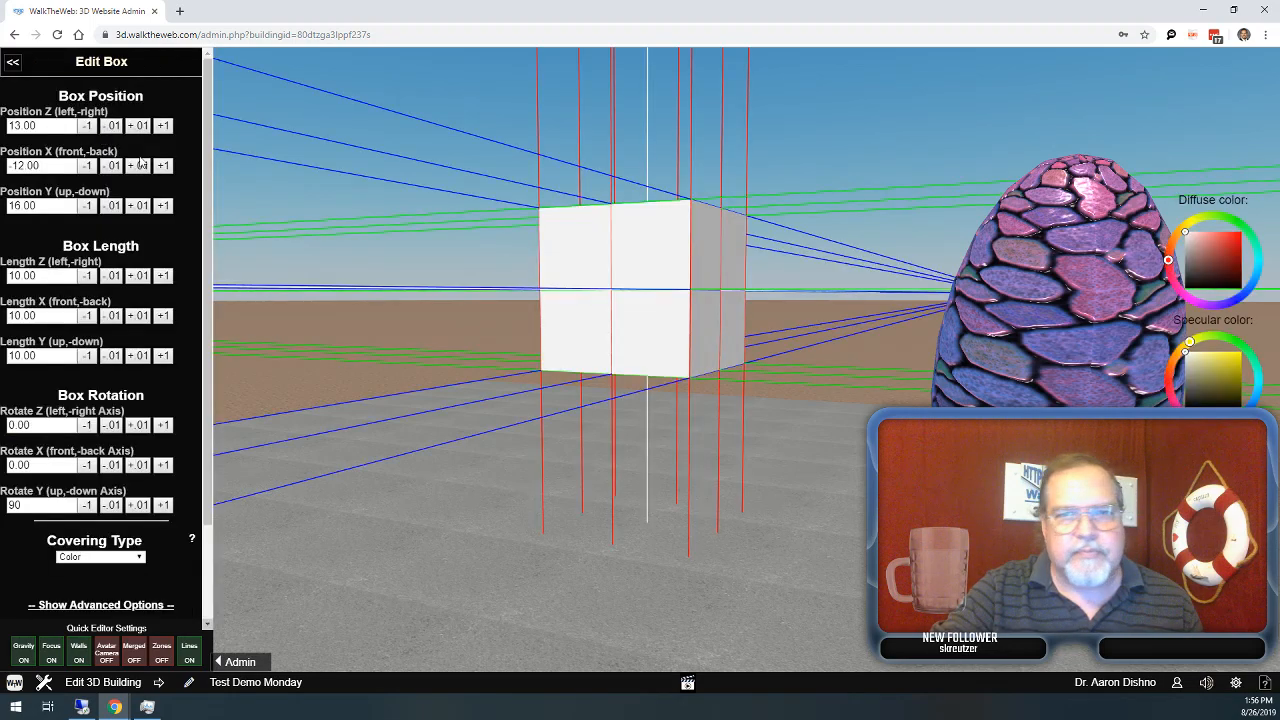
Set the box's Z (left-right) length to 13 and its X (front-back) length to 15.
left_click(163, 276)
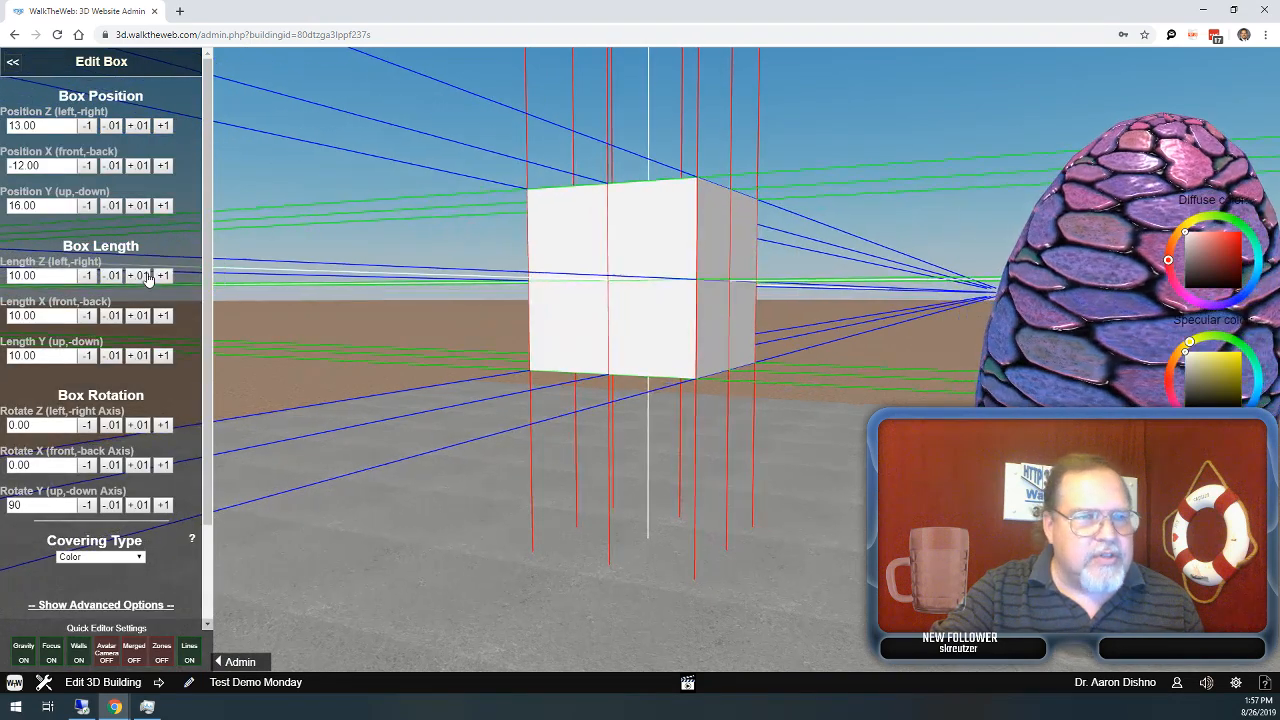
left_click(163, 276)
left_click(163, 276)
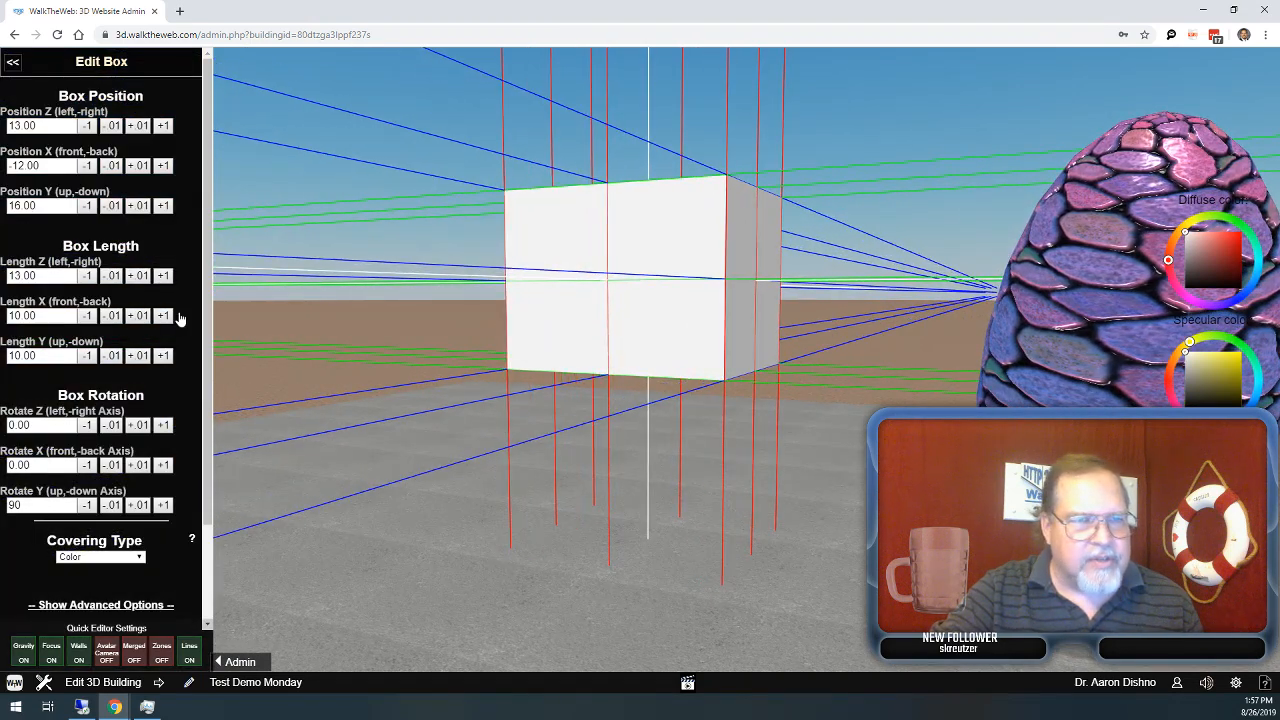
left_click(164, 316)
left_click(164, 316)
left_click(164, 316)
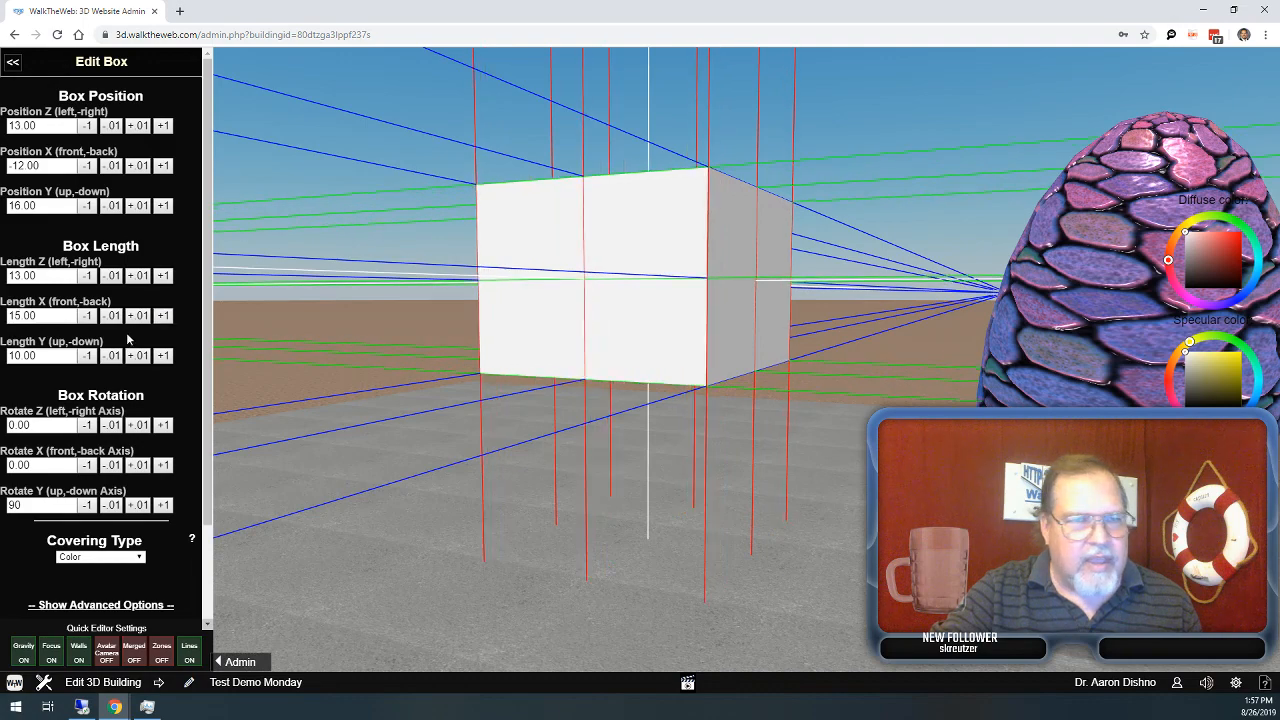
Set the box's Y (up-down) length to 20 and lower the box to a Y position of 13.
left_click(164, 356)
left_click(164, 356)
left_click(164, 356)
left_click(164, 356)
left_click(164, 356)
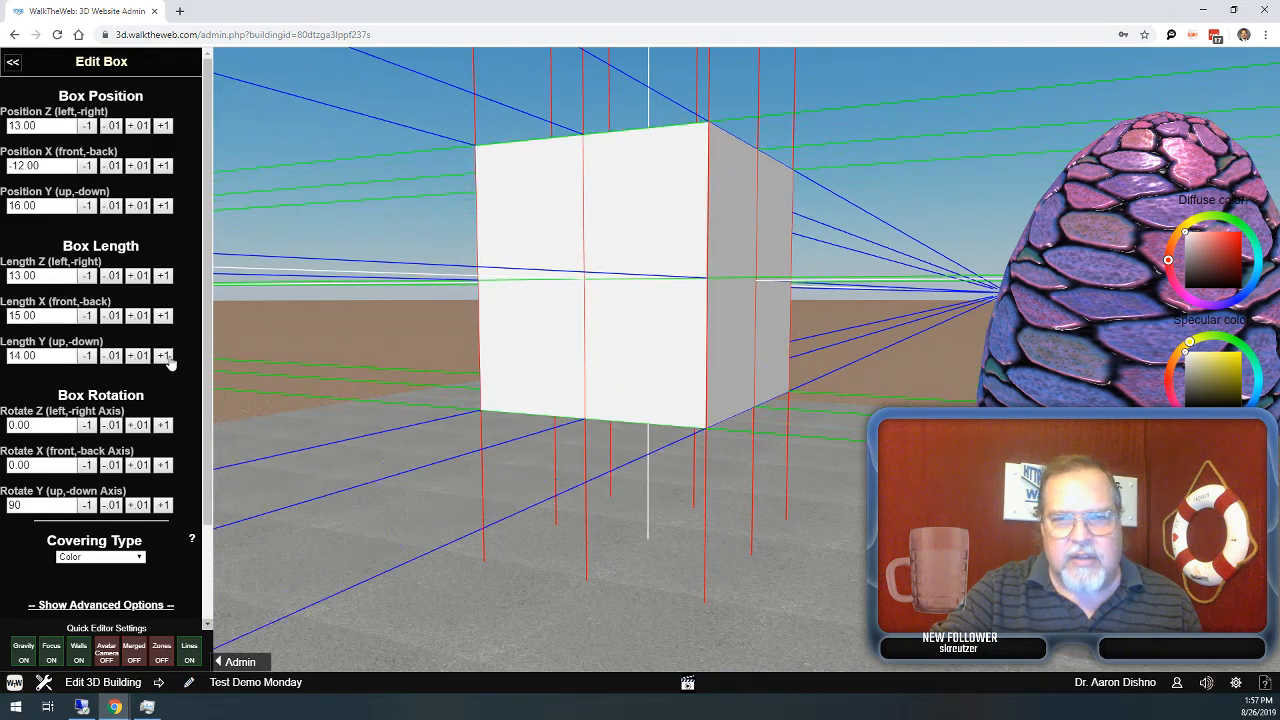
left_click(164, 356)
left_click(164, 356)
left_click(164, 356)
scroll(392, 304, "down", 3)
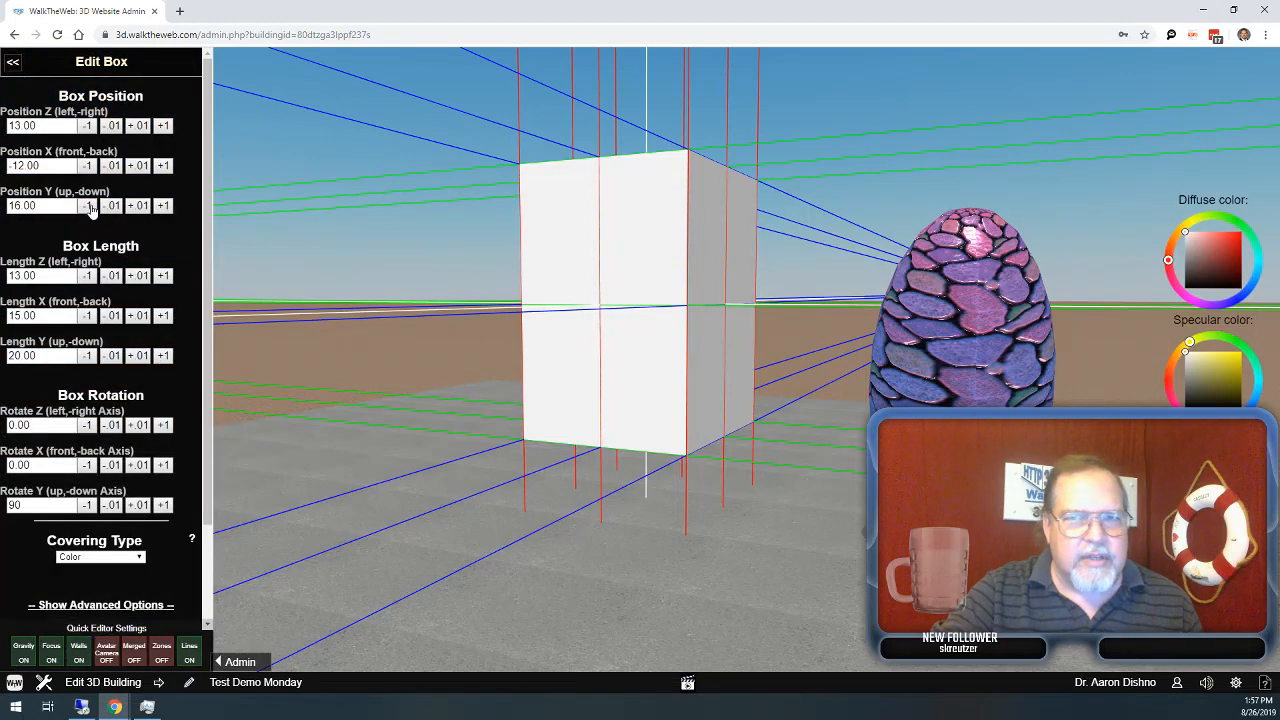
left_click(88, 206)
left_click(88, 206)
left_click(88, 206)
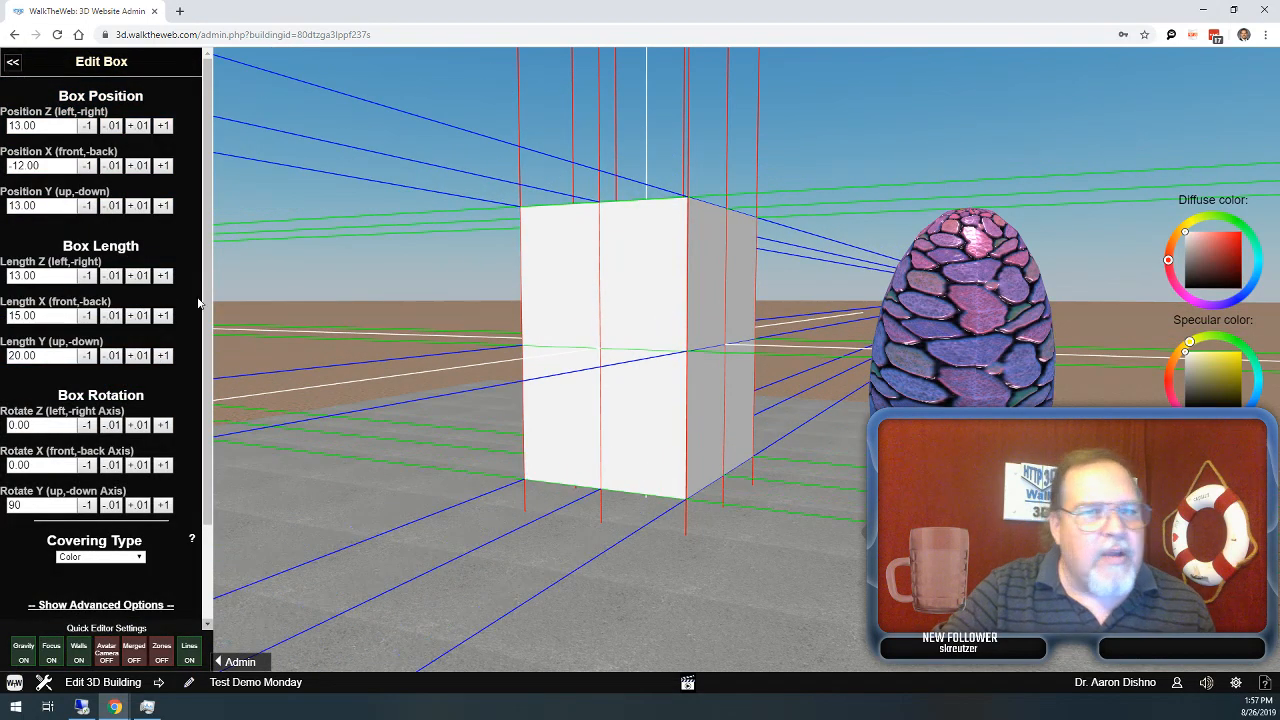
Set the box's covering type to Texture and apply the light beige block-wall image from My Images.
scroll(127, 440, "down", 2)
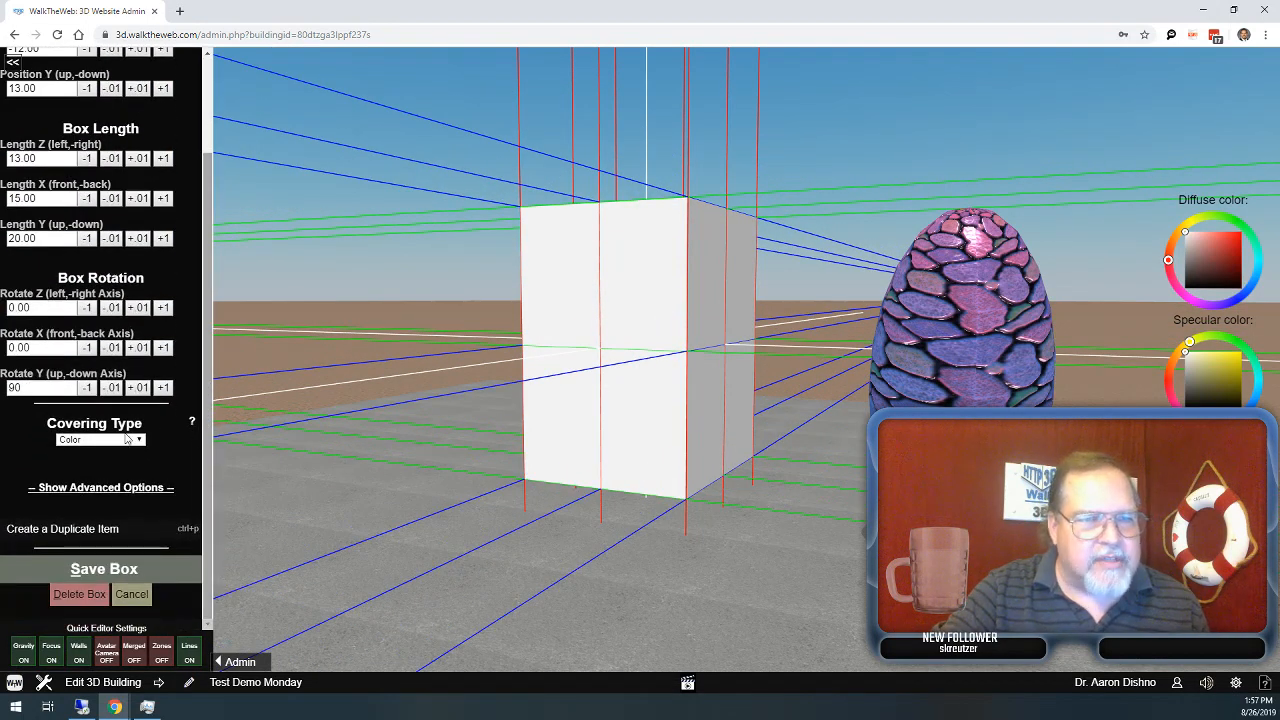
left_click(138, 440)
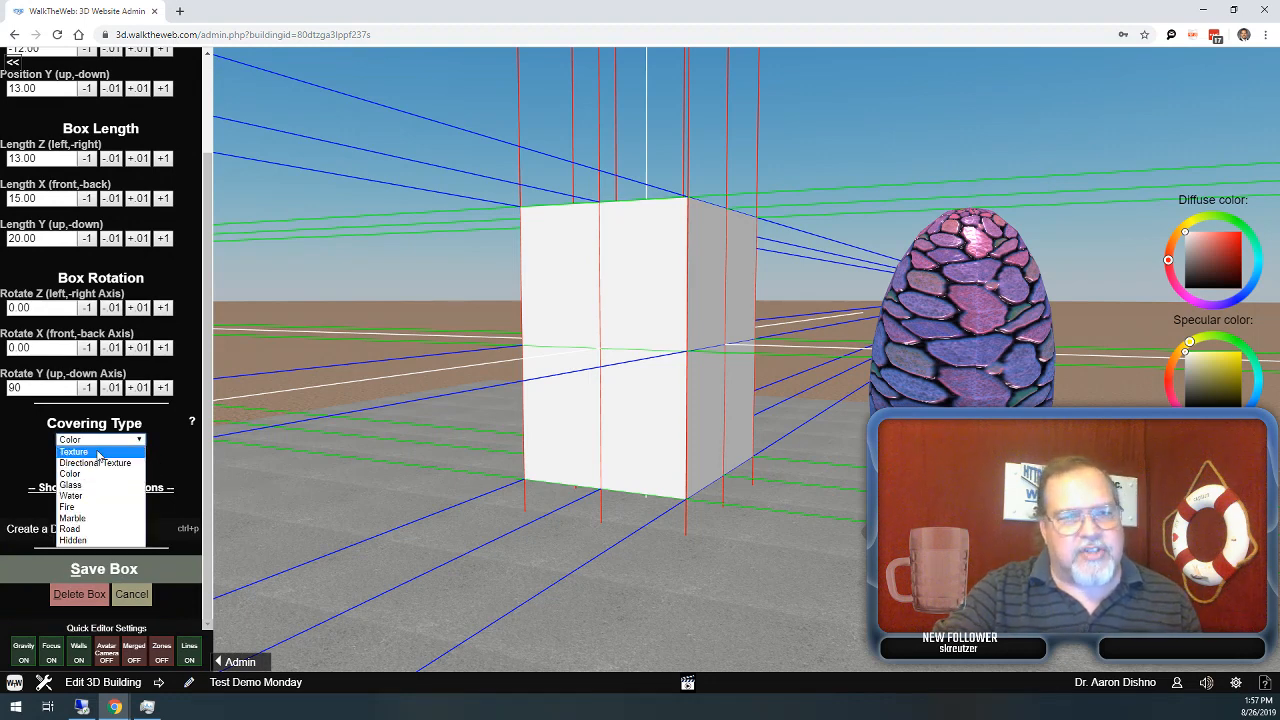
left_click(96, 451)
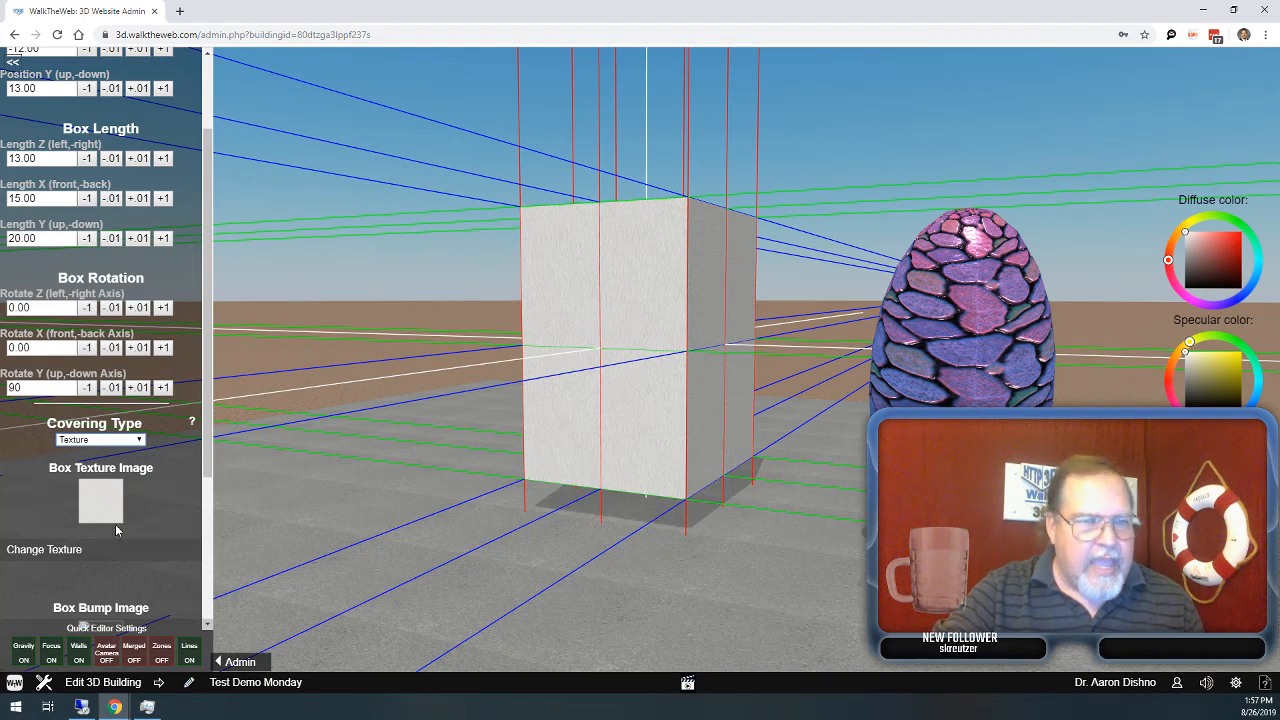
left_click(80, 550)
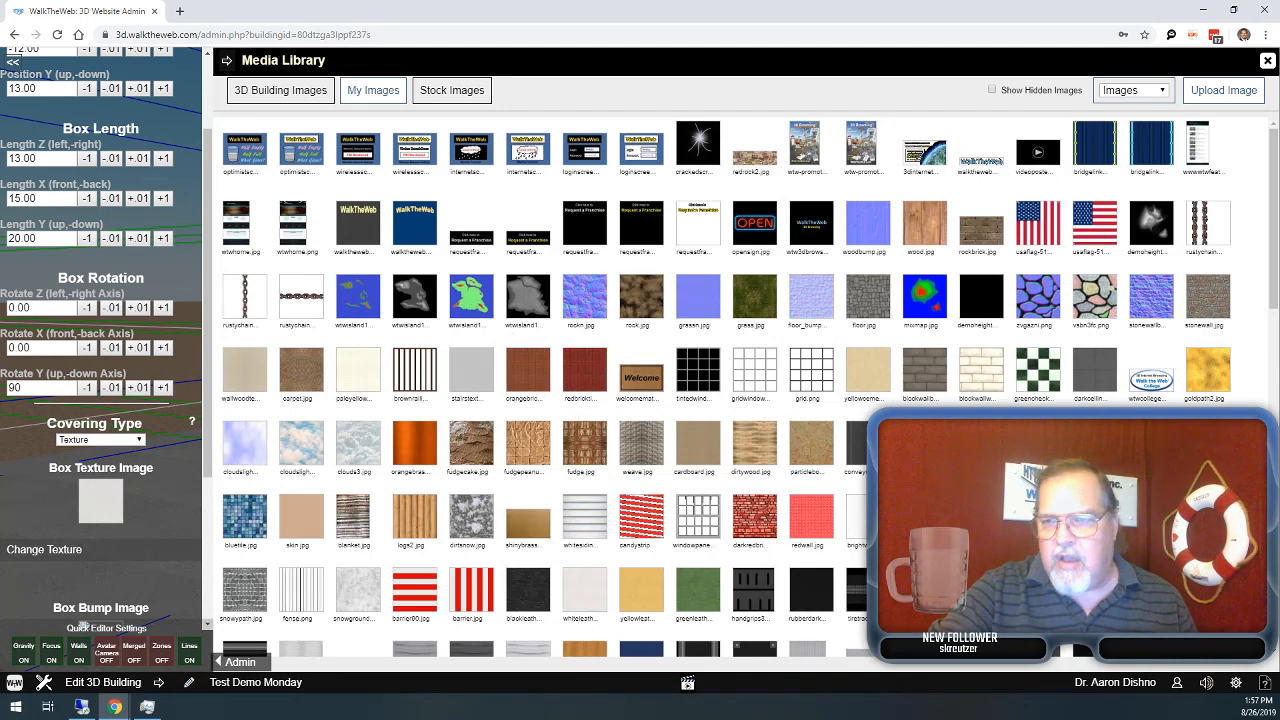
left_click(981, 370)
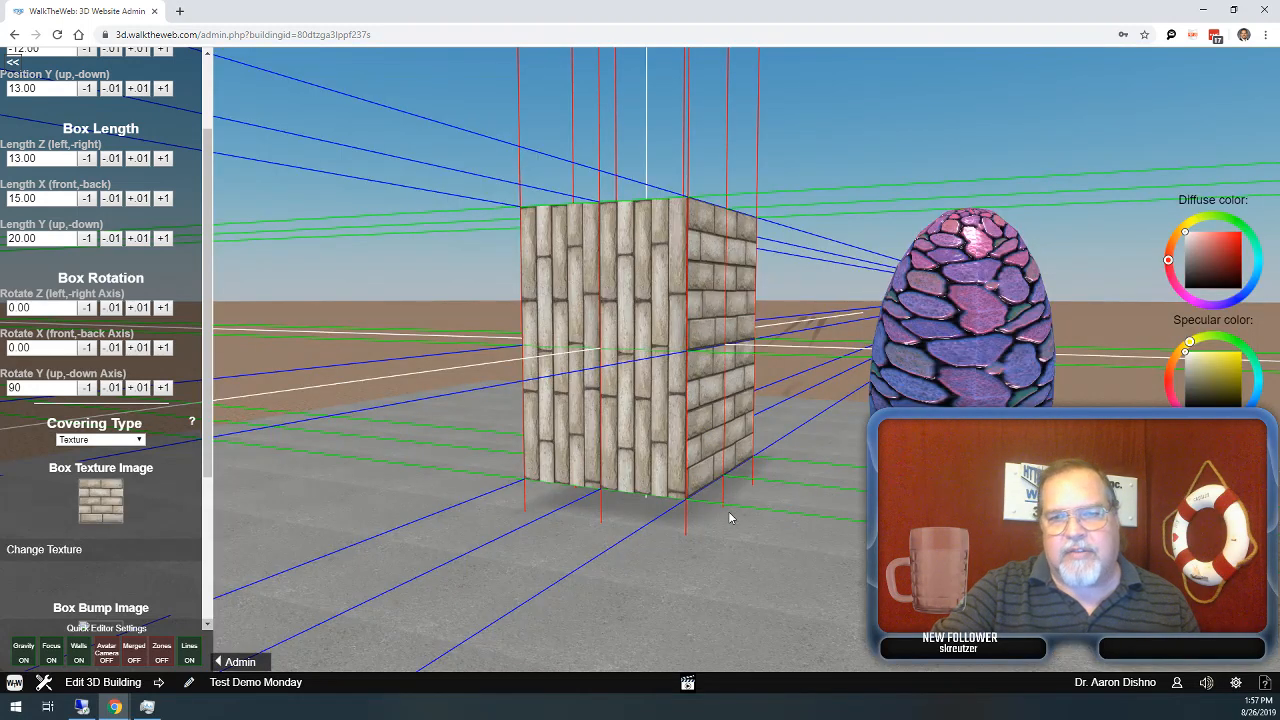
Inspect the brick direction on the box's sides and change its covering type to Directional Texture.
key("Up")
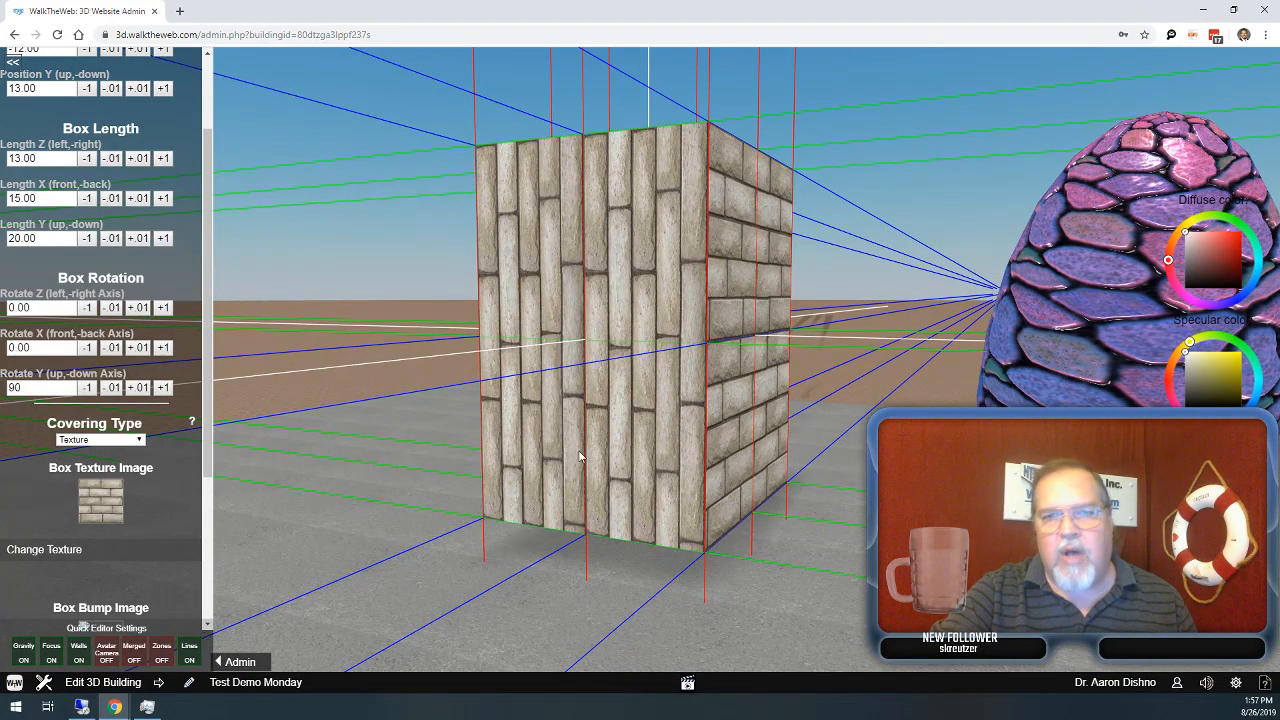
key("Down")
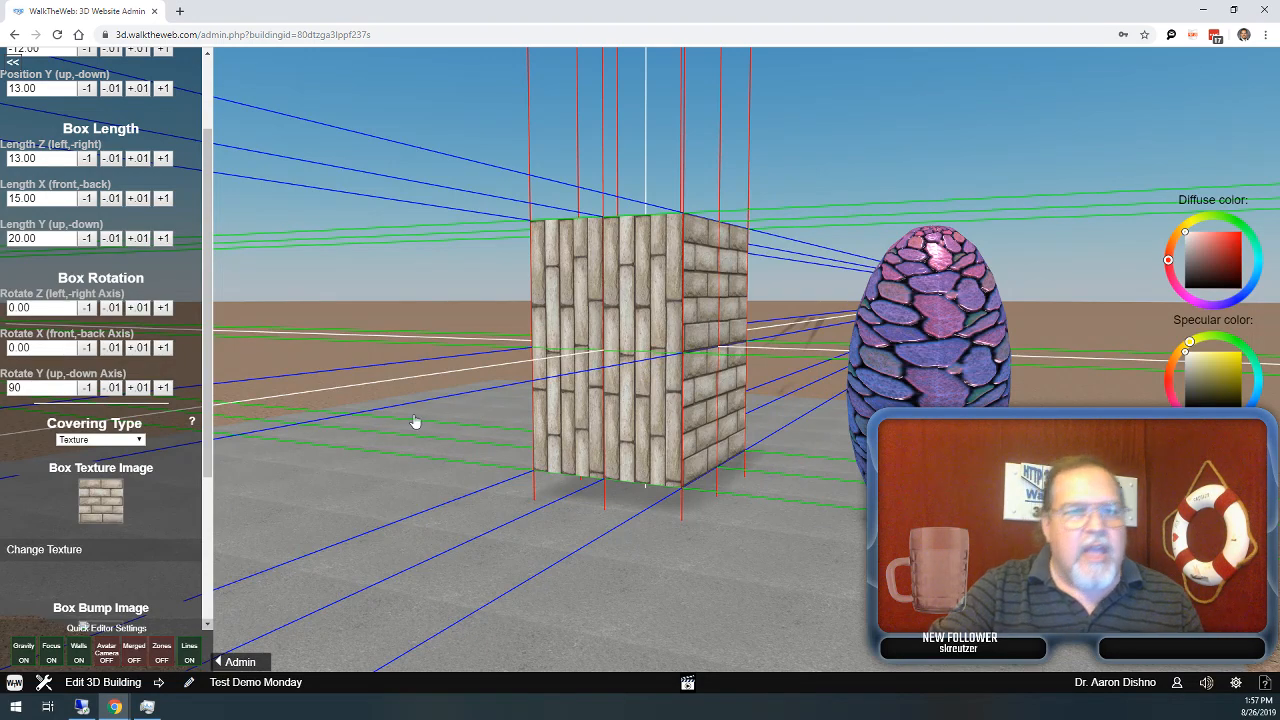
left_click(140, 440)
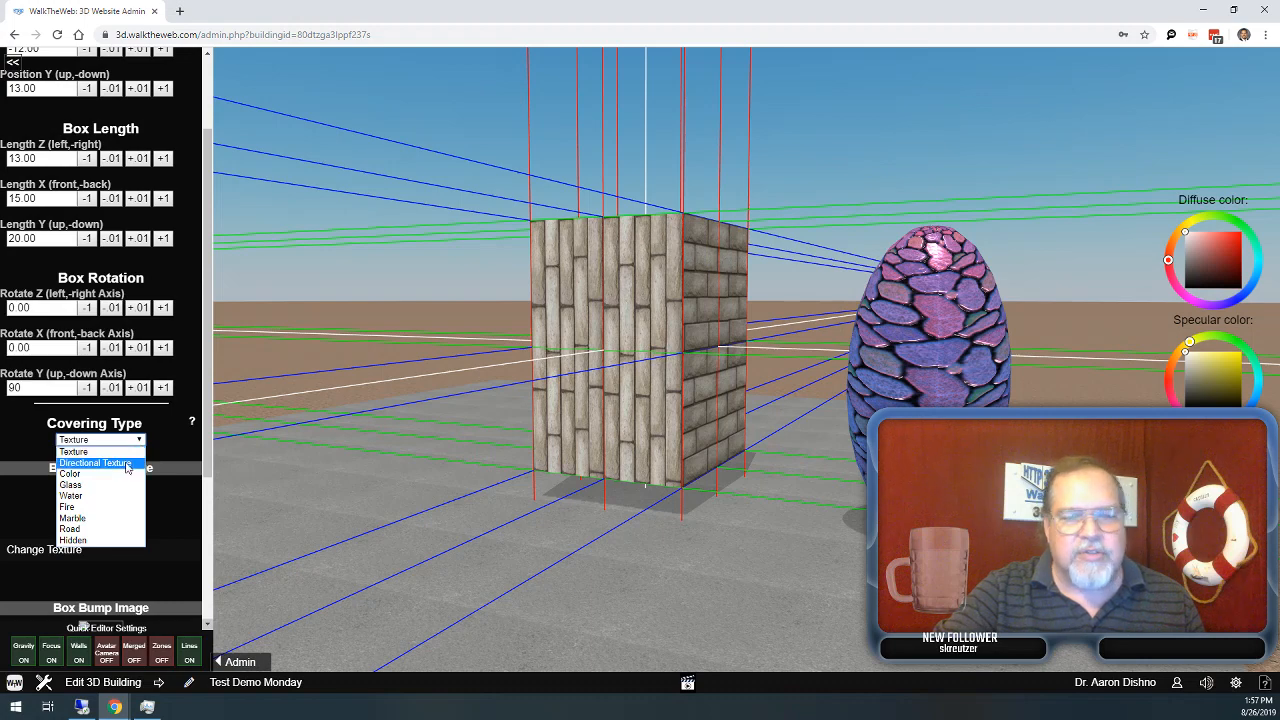
left_click(127, 464)
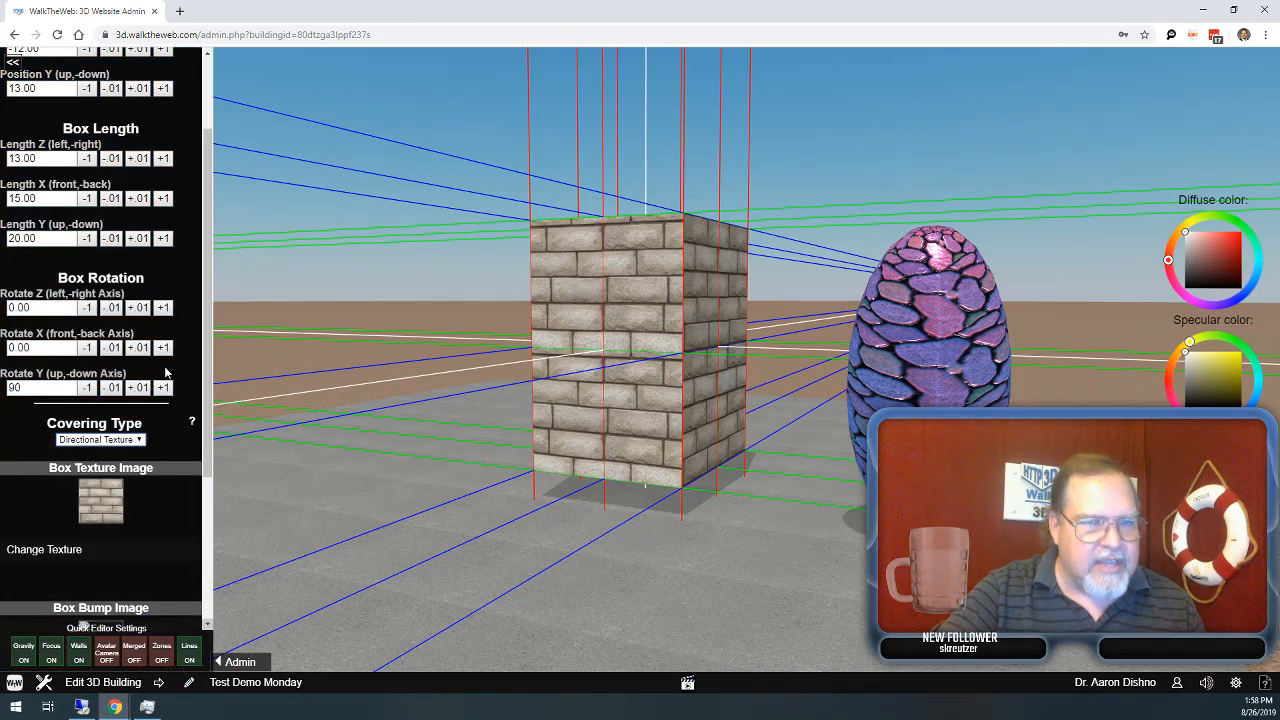
Tilt the box to a rotation of 48 about the Z (left-right) axis.
left_click(164, 309)
left_click(164, 309)
left_click(164, 309)
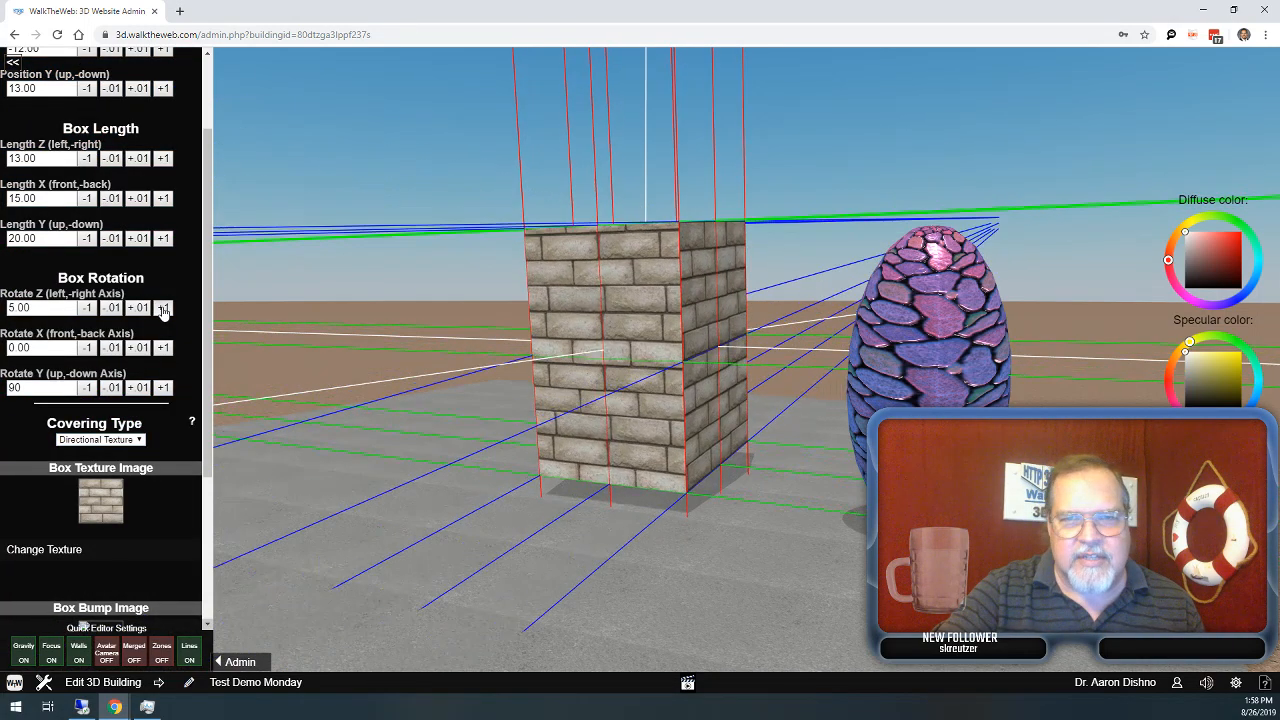
left_click(164, 309)
left_click(164, 309)
left_click(164, 309)
left_click(164, 309)
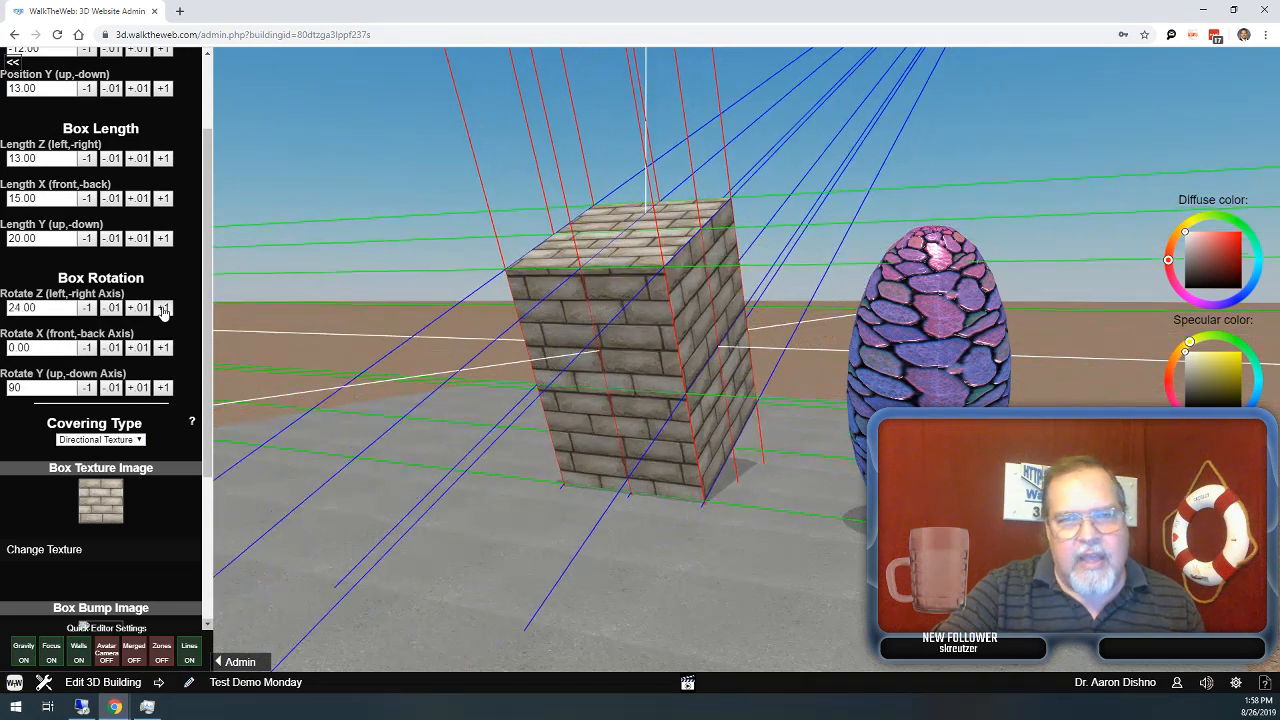
left_click(164, 309)
left_click(164, 309)
left_click(164, 309)
left_click(164, 309)
left_click(164, 309)
left_click(164, 309)
left_click(164, 309)
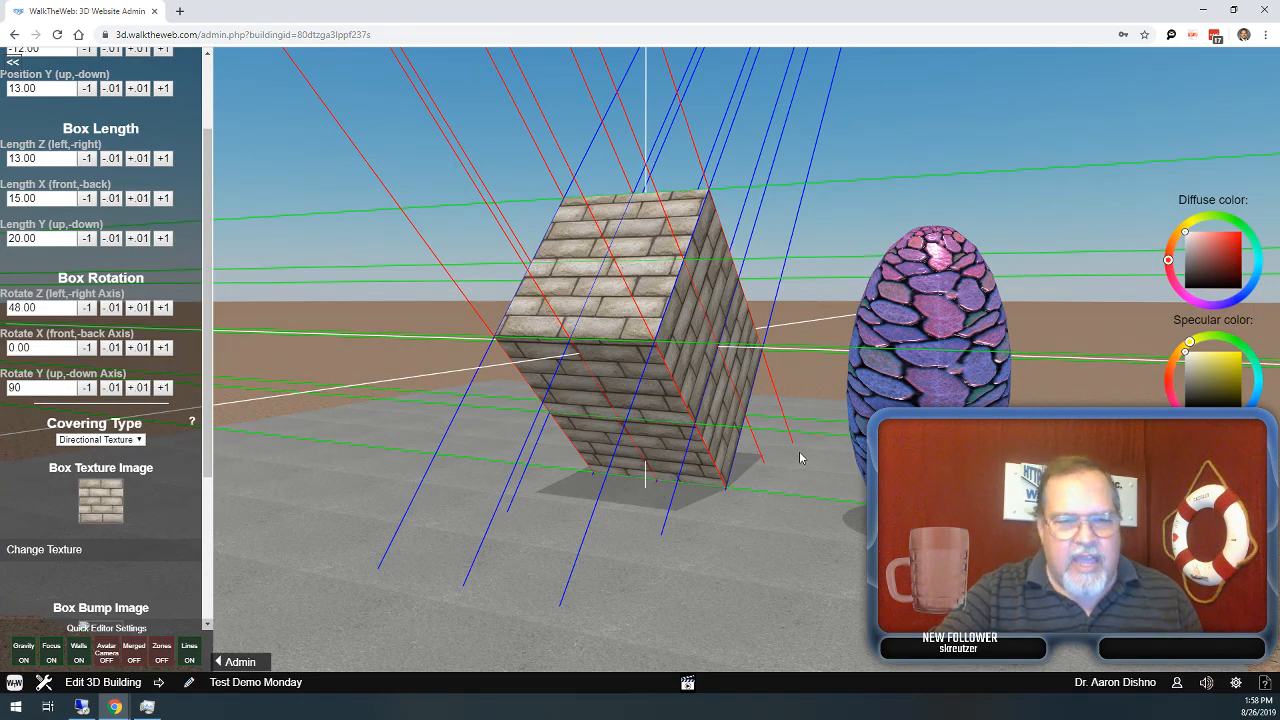
Examine the tilted box's other faces and set its rotation about the Y (up-down) axis to 83.
left_click_drag(890, 460, 793, 469)
scroll(793, 470, "up", 5)
left_click_drag(566, 497, 708, 414)
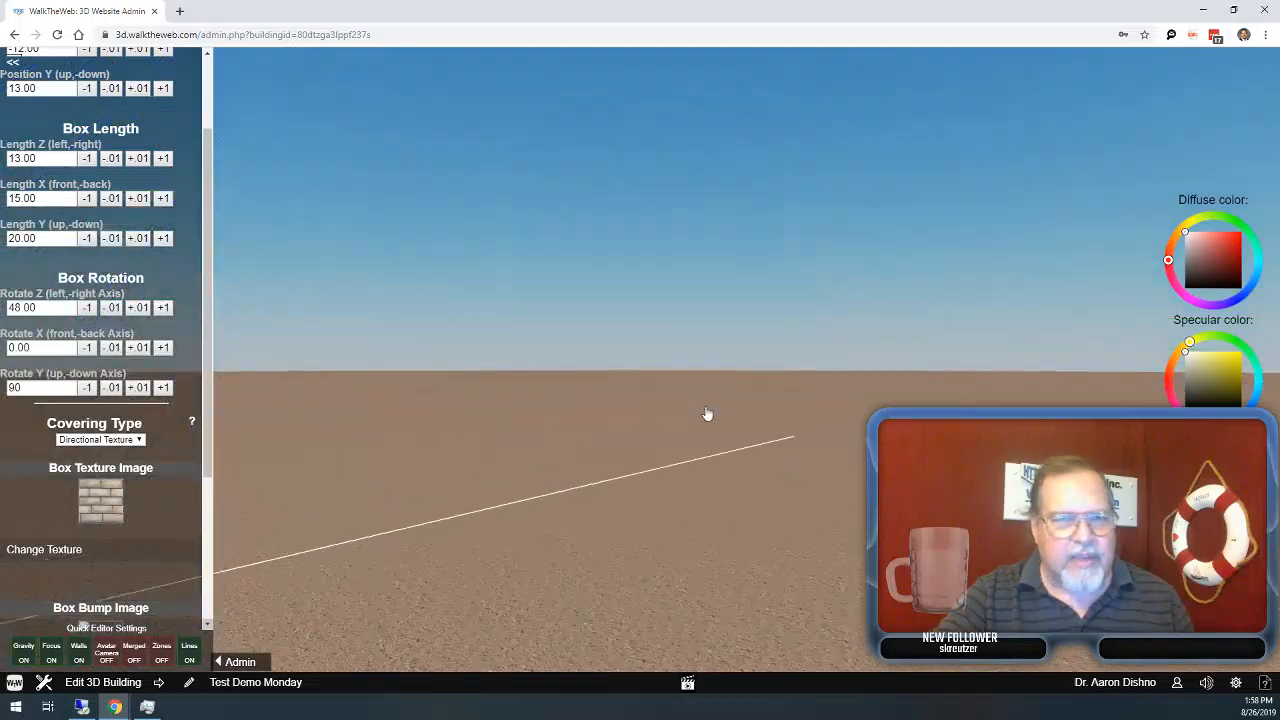
left_click_drag(448, 434, 490, 436)
left_click_drag(600, 530, 633, 565)
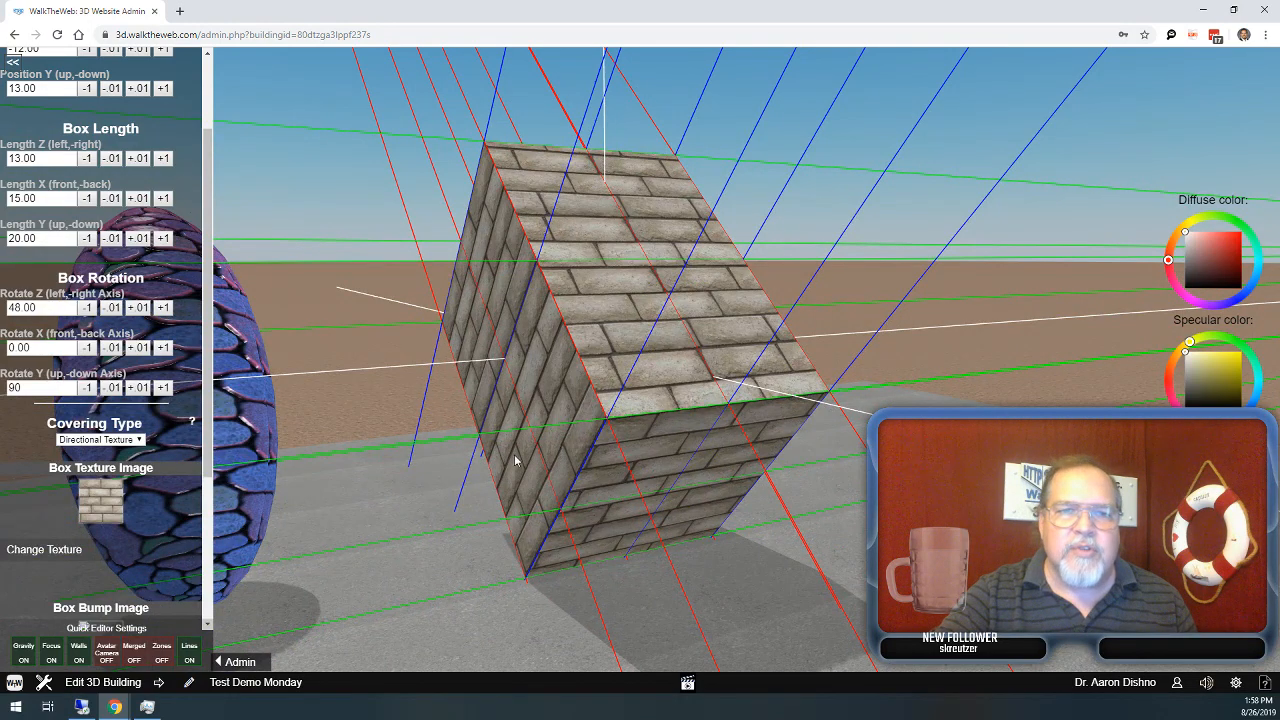
left_click_drag(515, 460, 771, 309)
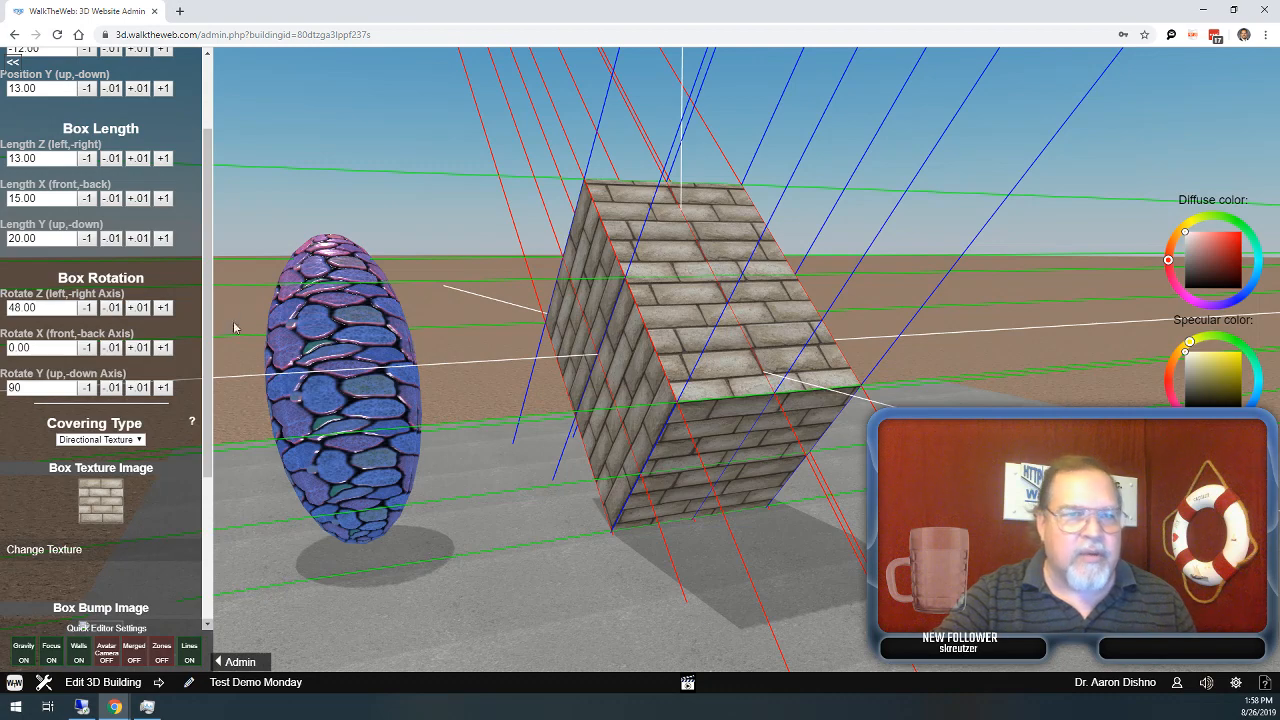
left_click(88, 388)
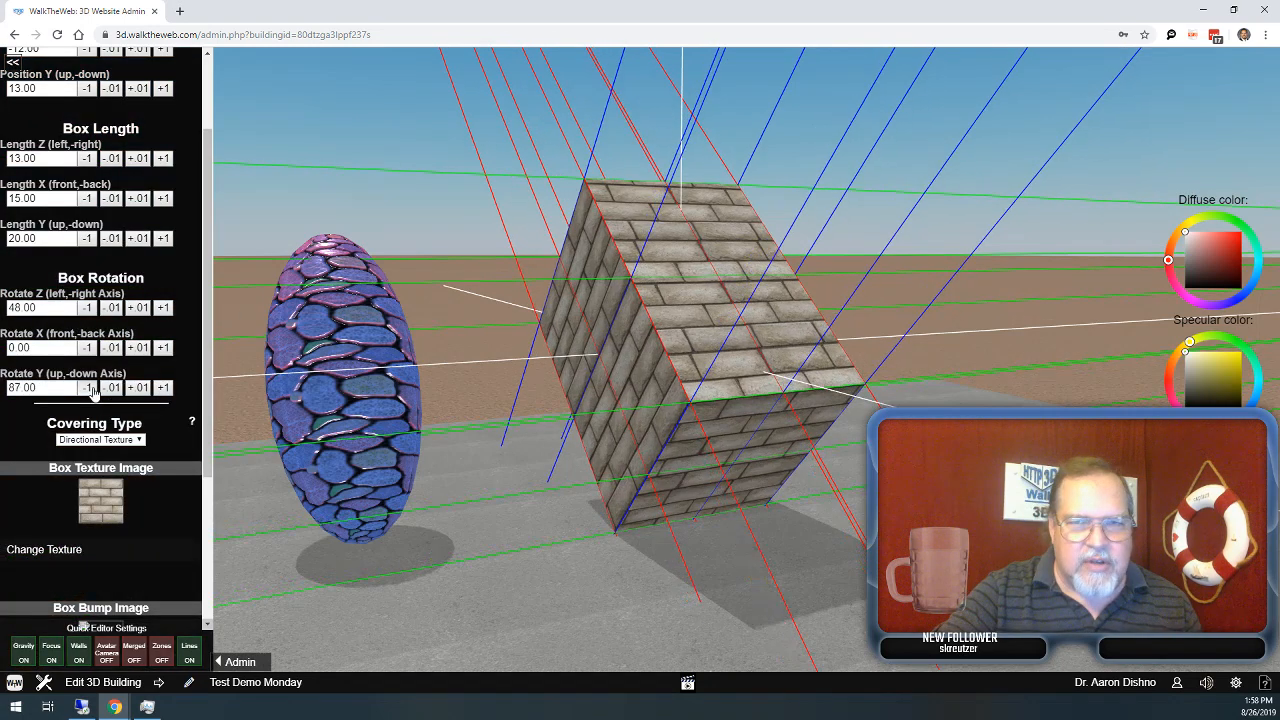
Return the box's rotation about the Z (left-right) axis to 0.
left_click(88, 308)
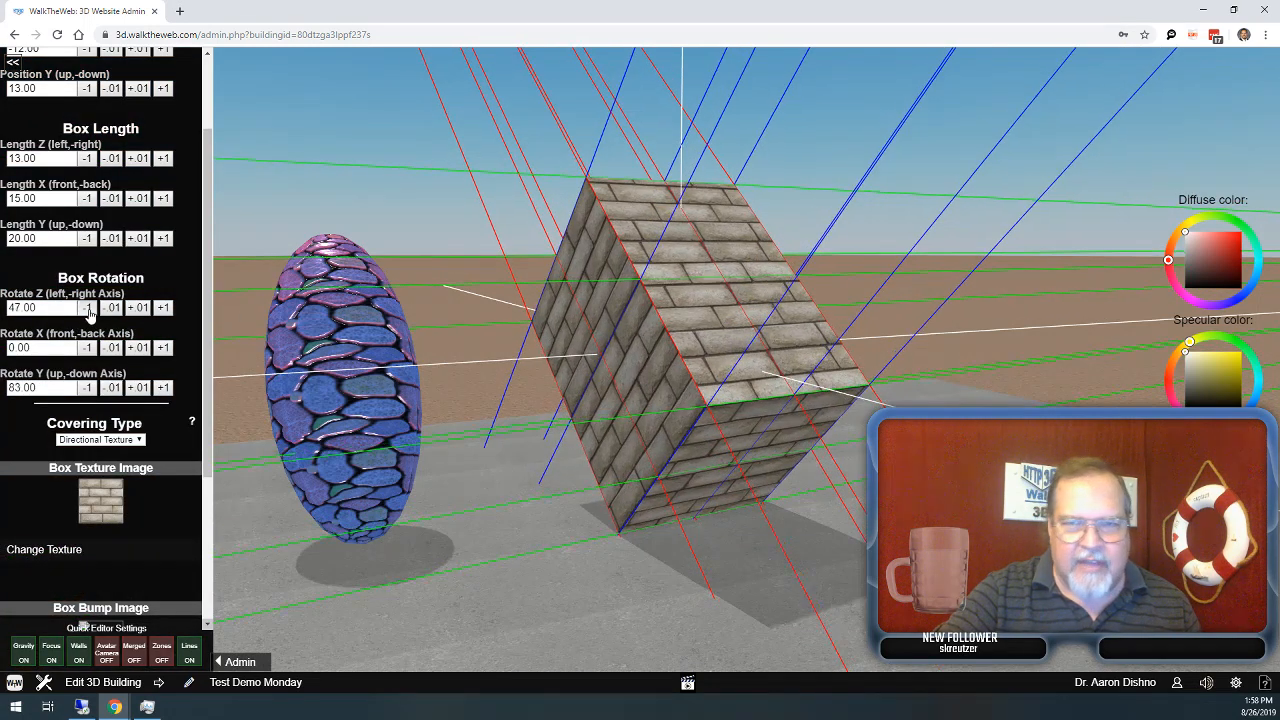
left_click(88, 308)
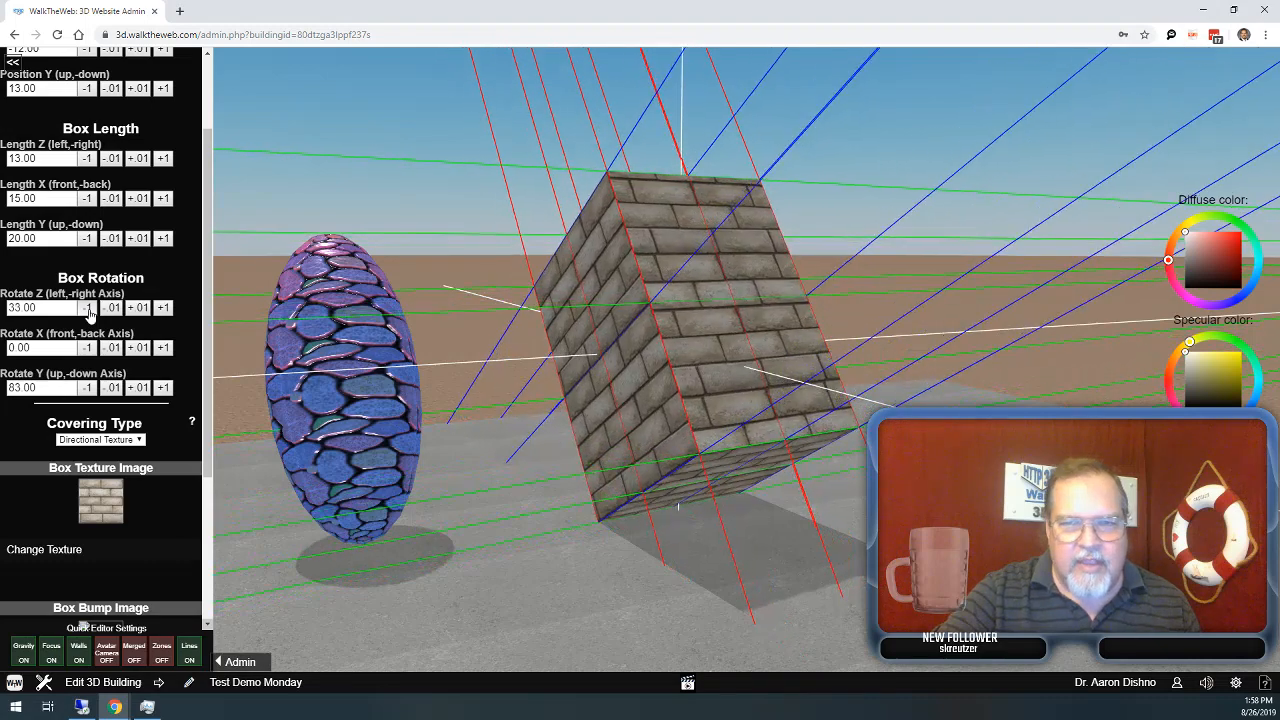
left_click(88, 308)
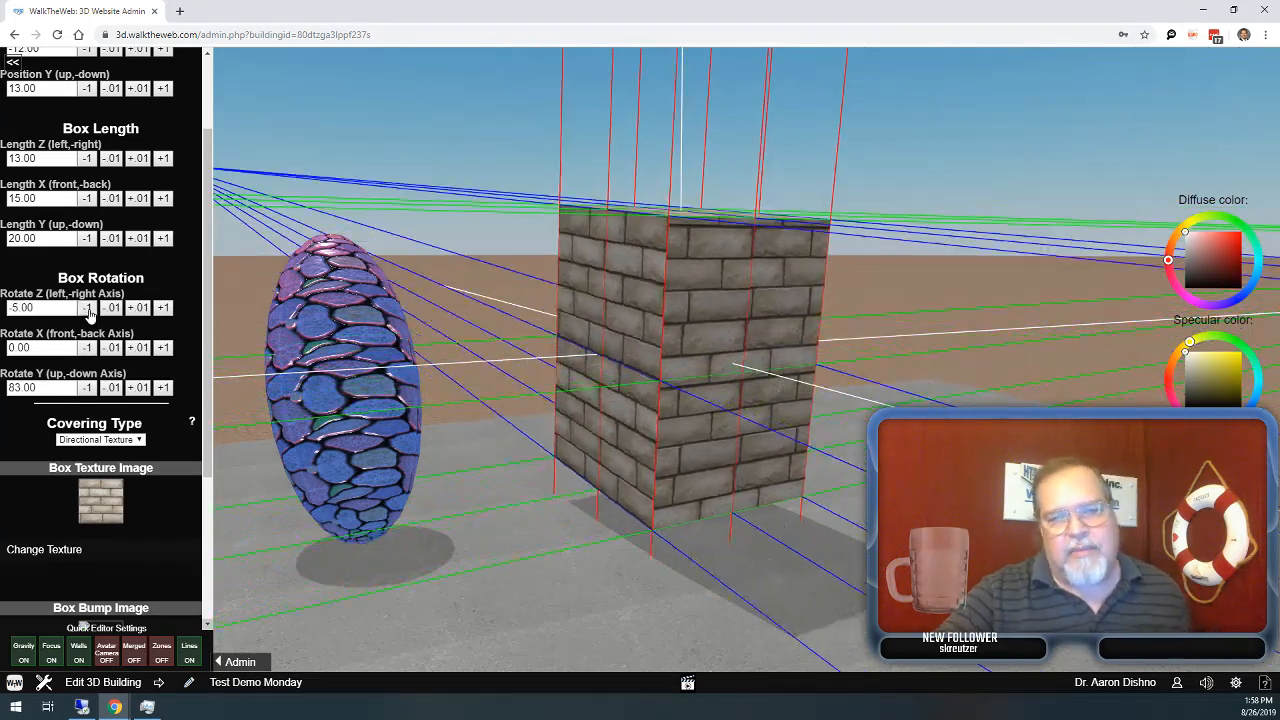
left_click(163, 308)
left_click(165, 309)
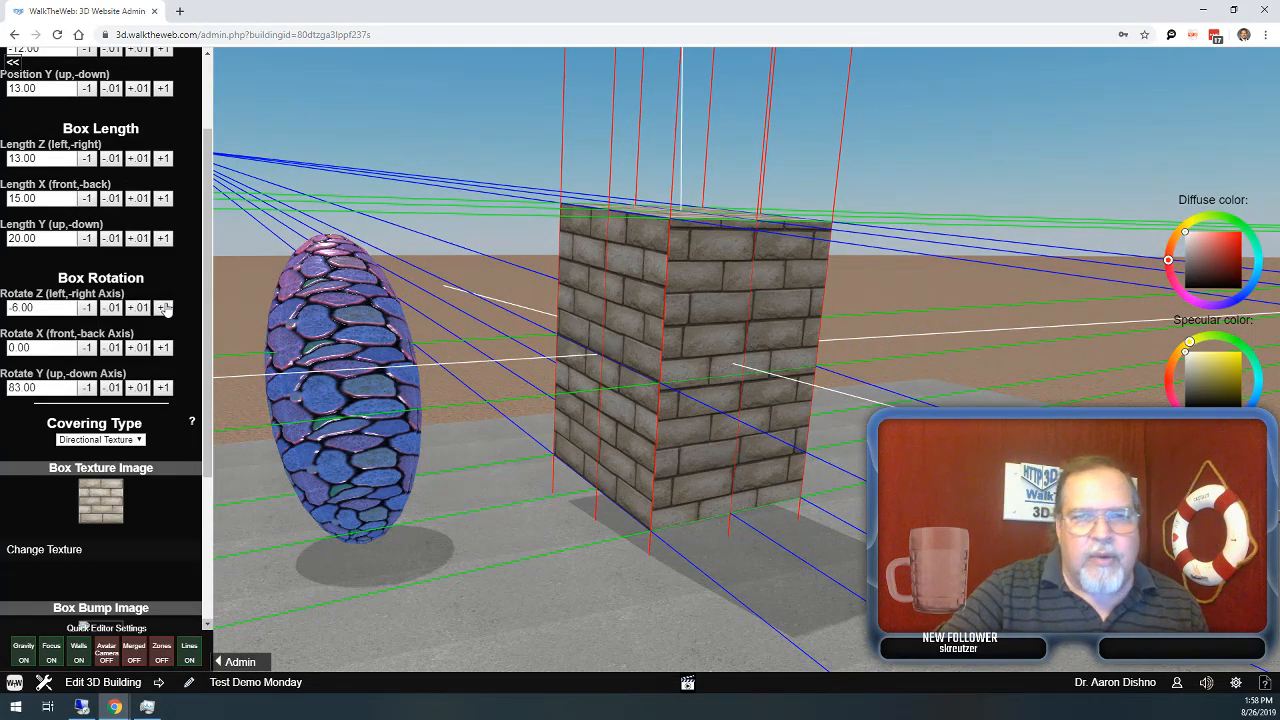
left_click(164, 309)
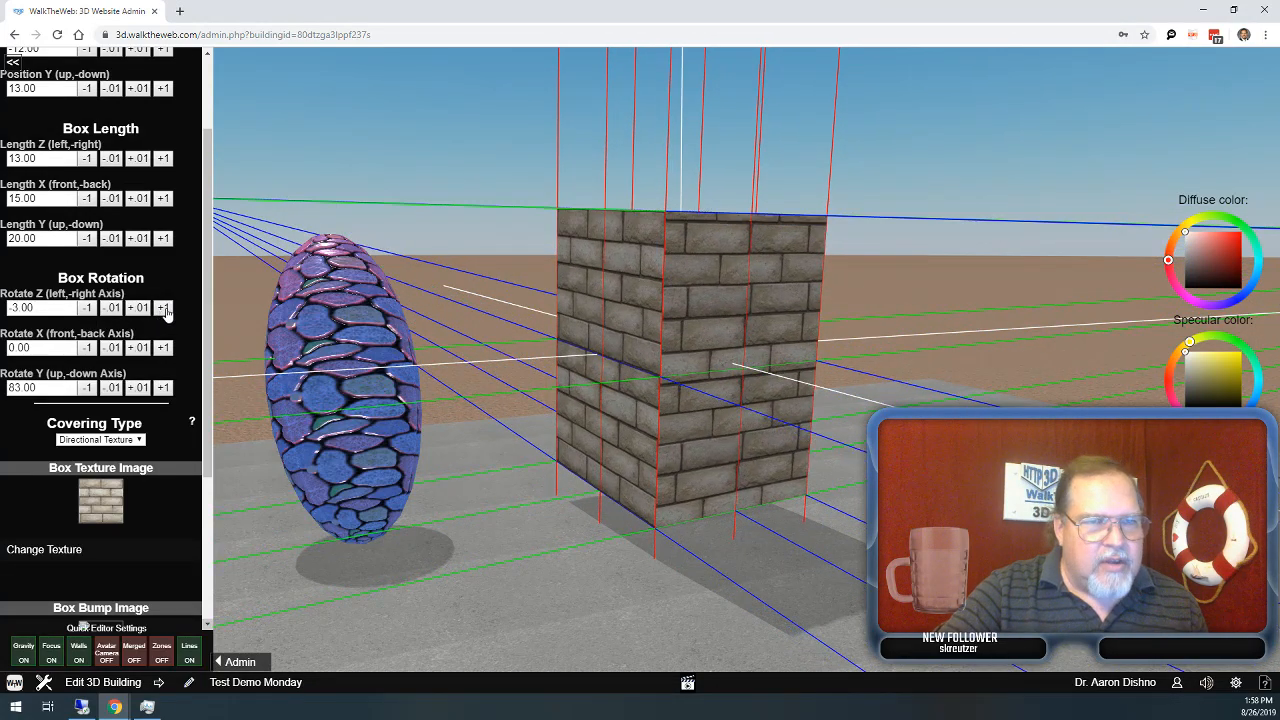
left_click(164, 309)
left_click(164, 309)
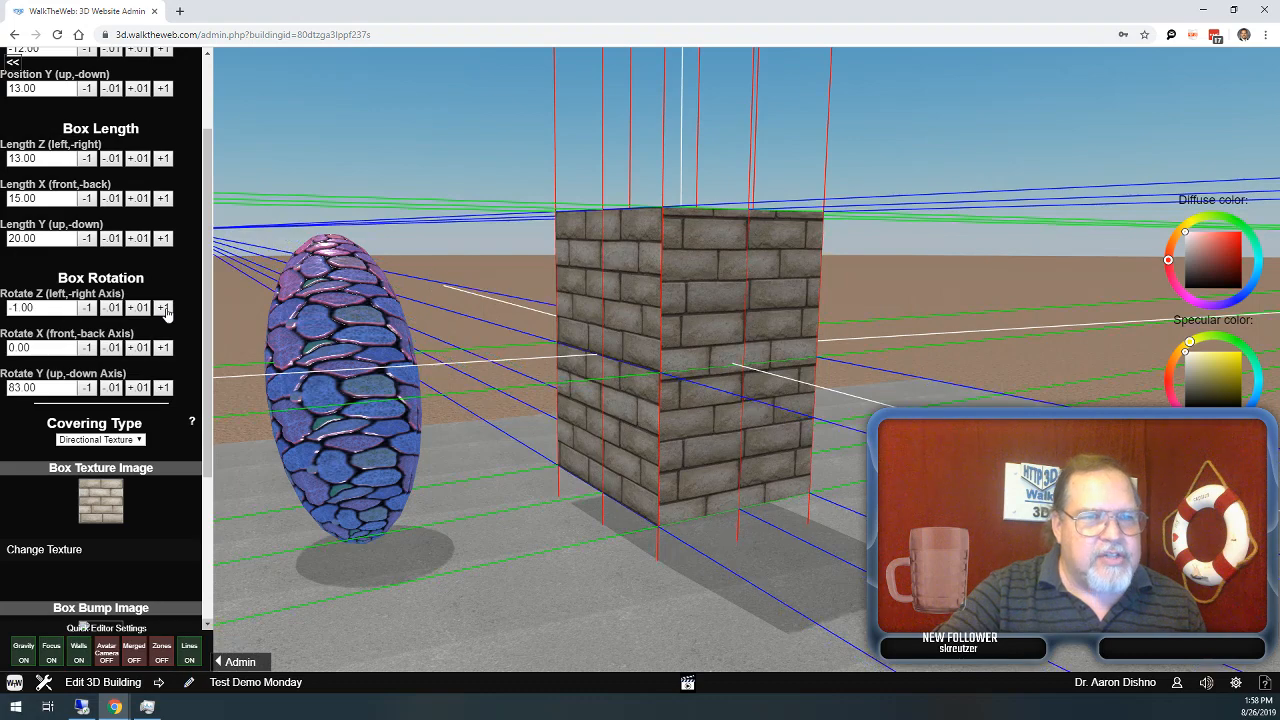
left_click(165, 309)
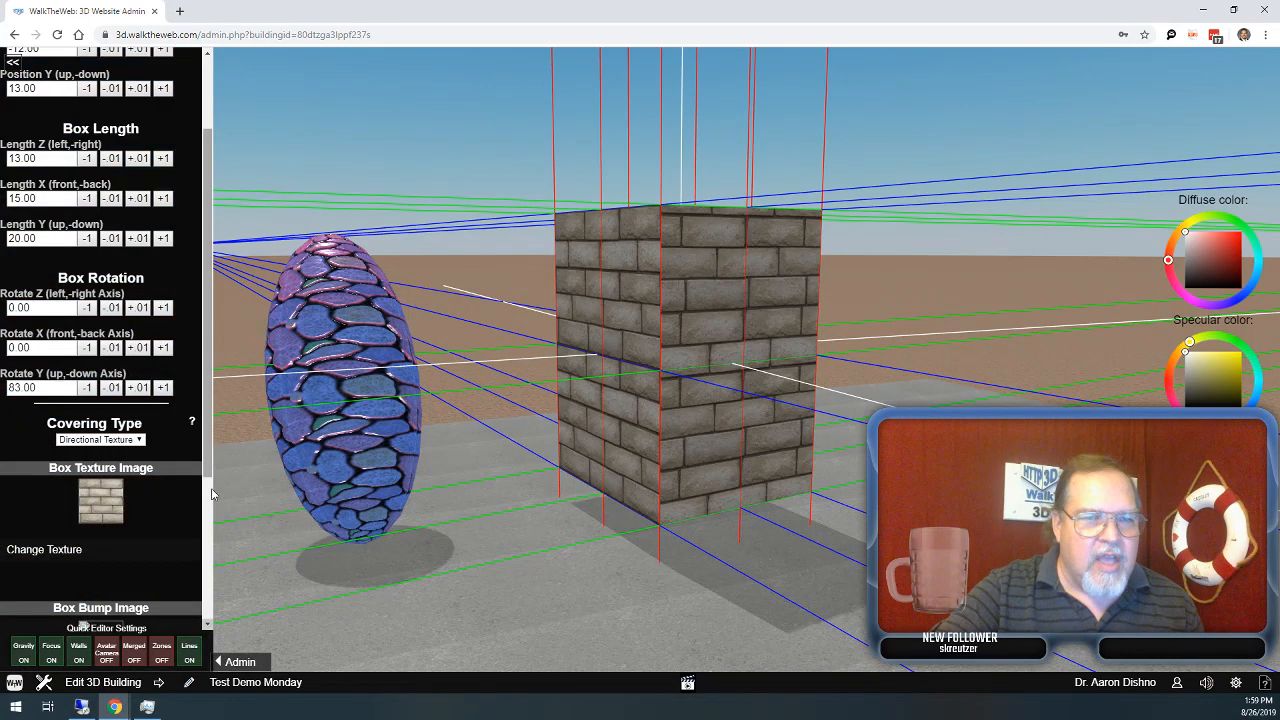
Show the box's advanced options as far as the Mold Texture Adjustment settings.
left_click_drag(208, 473, 212, 610)
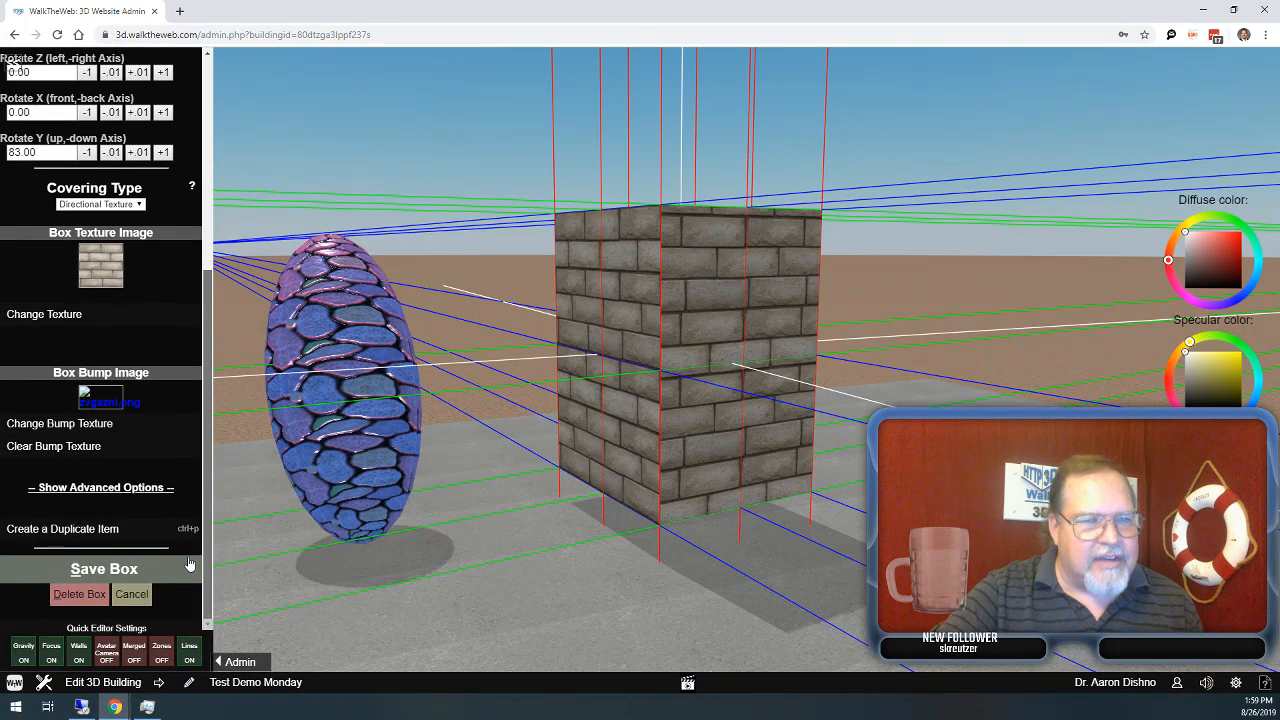
left_click(100, 490)
left_click_drag(206, 346, 213, 450)
scroll(211, 464, "down", 1)
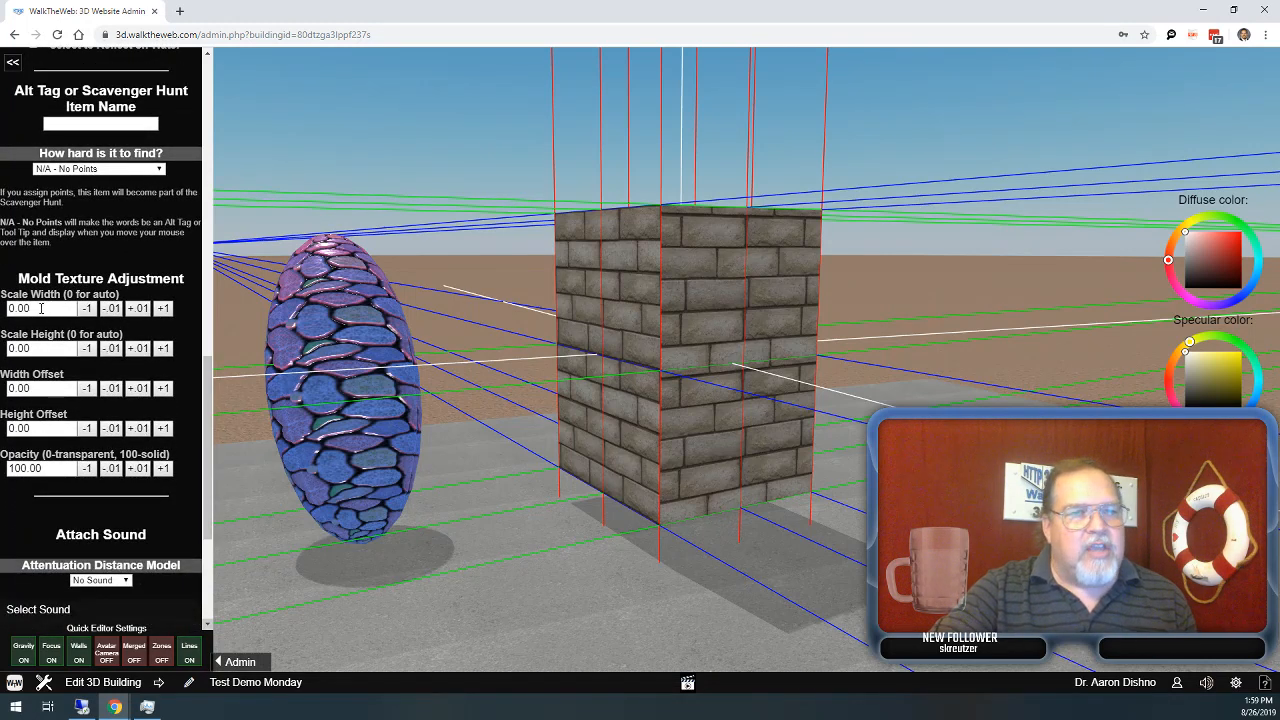
Raise the Height Offset of the box's brick texture to 0.20.
left_click(140, 428)
left_click(140, 428)
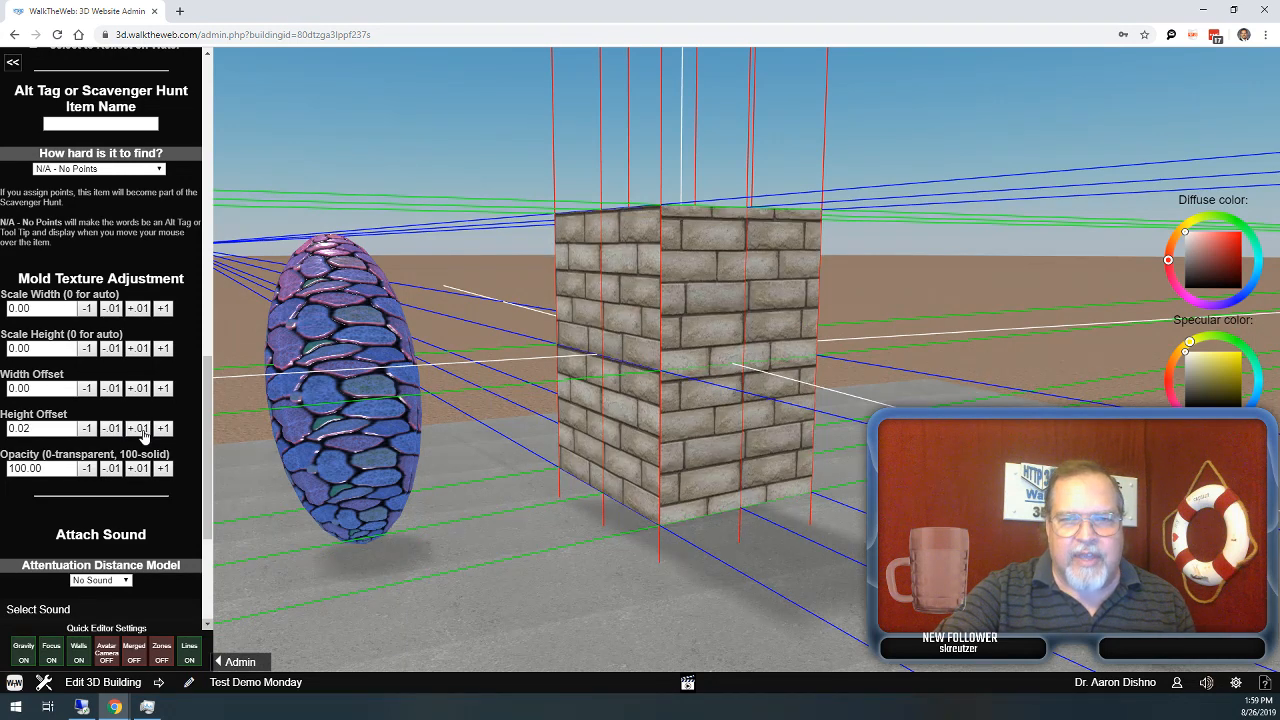
left_click(140, 428)
left_click(140, 428)
left_click(140, 428)
left_click(140, 428)
left_click(140, 428)
left_click(140, 428)
left_click(140, 428)
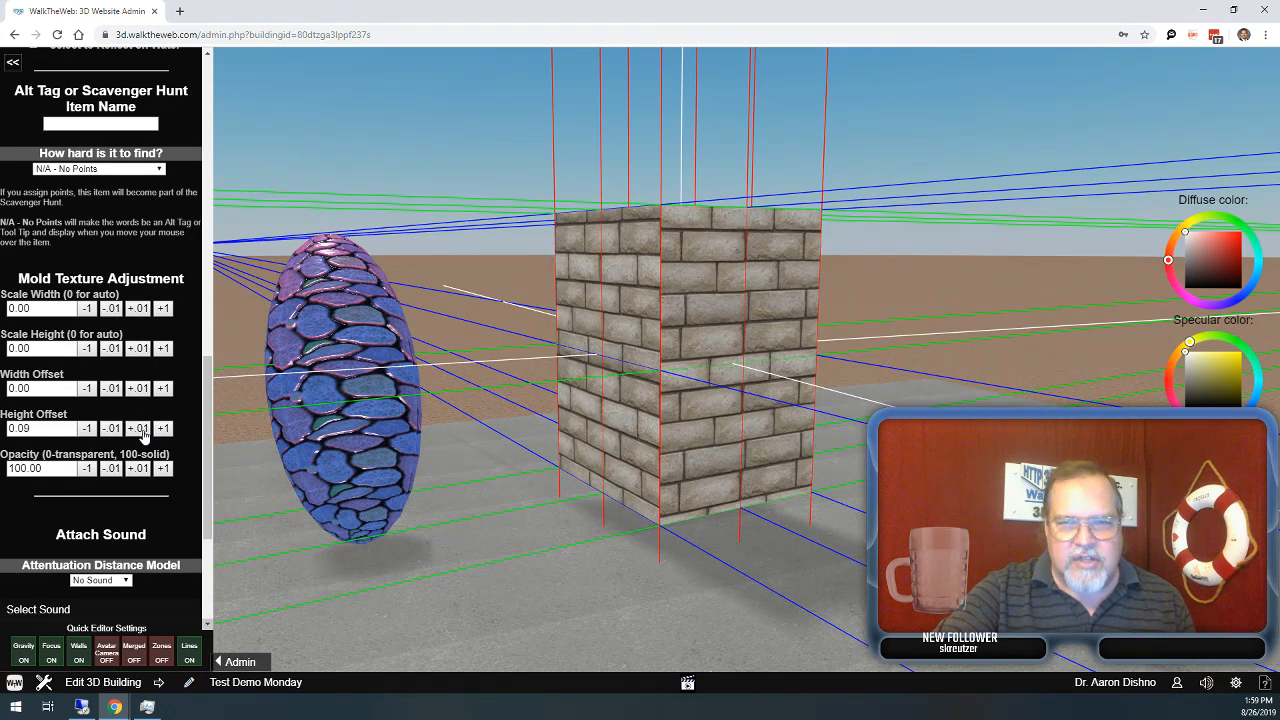
left_click(140, 428)
left_click(140, 428)
left_click(140, 428)
left_click(140, 428)
left_click(140, 428)
double_click(140, 428)
left_click(140, 428)
left_click(140, 428)
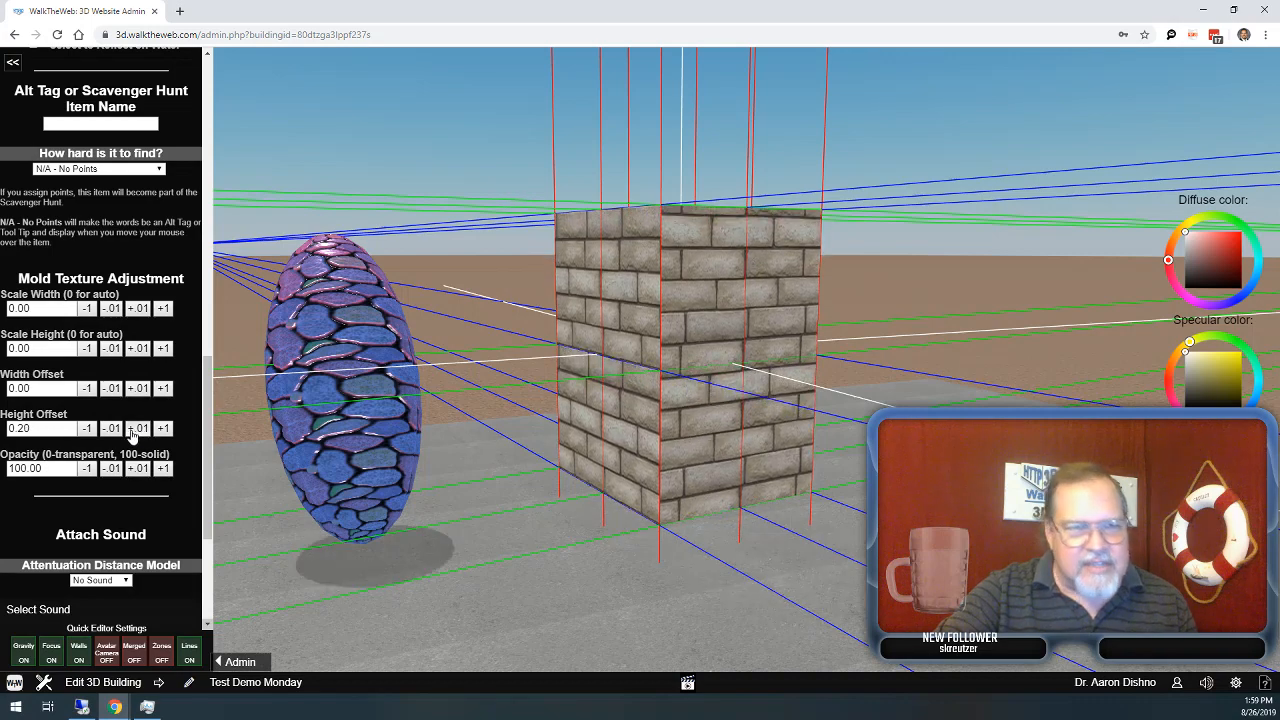
left_click(140, 428)
Lower the Height Offset of the box's brick texture to 0.09.
double_click(112, 428)
double_click(112, 428)
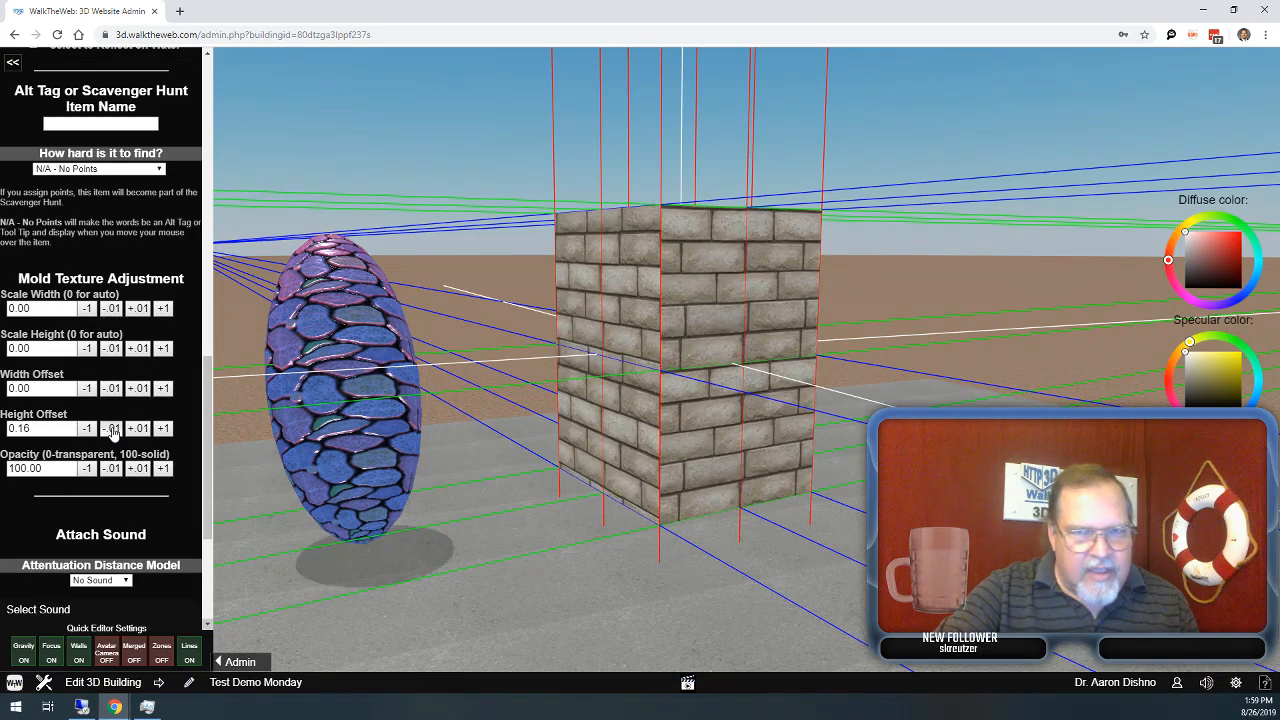
left_click(112, 428)
double_click(112, 428)
left_click(112, 428)
double_click(112, 428)
Raise the Width Offset of the box's brick texture to 0.18.
double_click(138, 389)
left_click(138, 389)
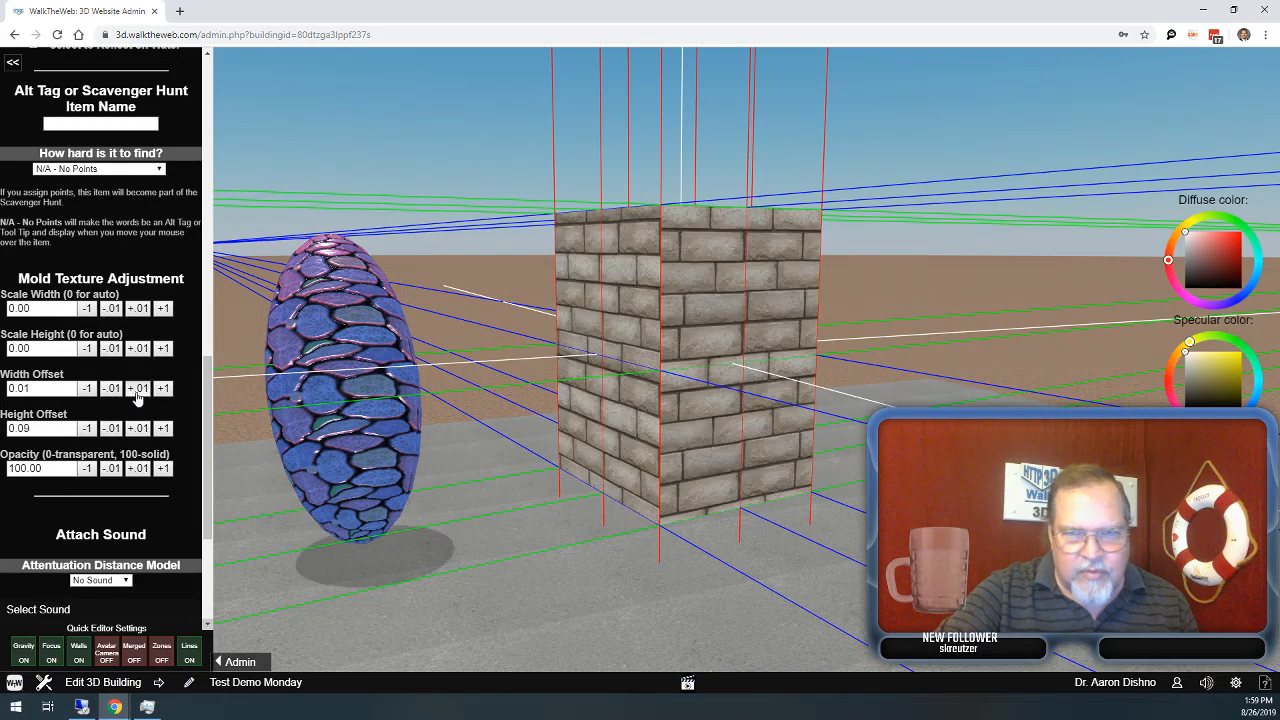
double_click(138, 389)
left_click(138, 389)
double_click(138, 389)
left_click(138, 389)
double_click(138, 389)
left_click(138, 389)
double_click(138, 389)
left_click(138, 389)
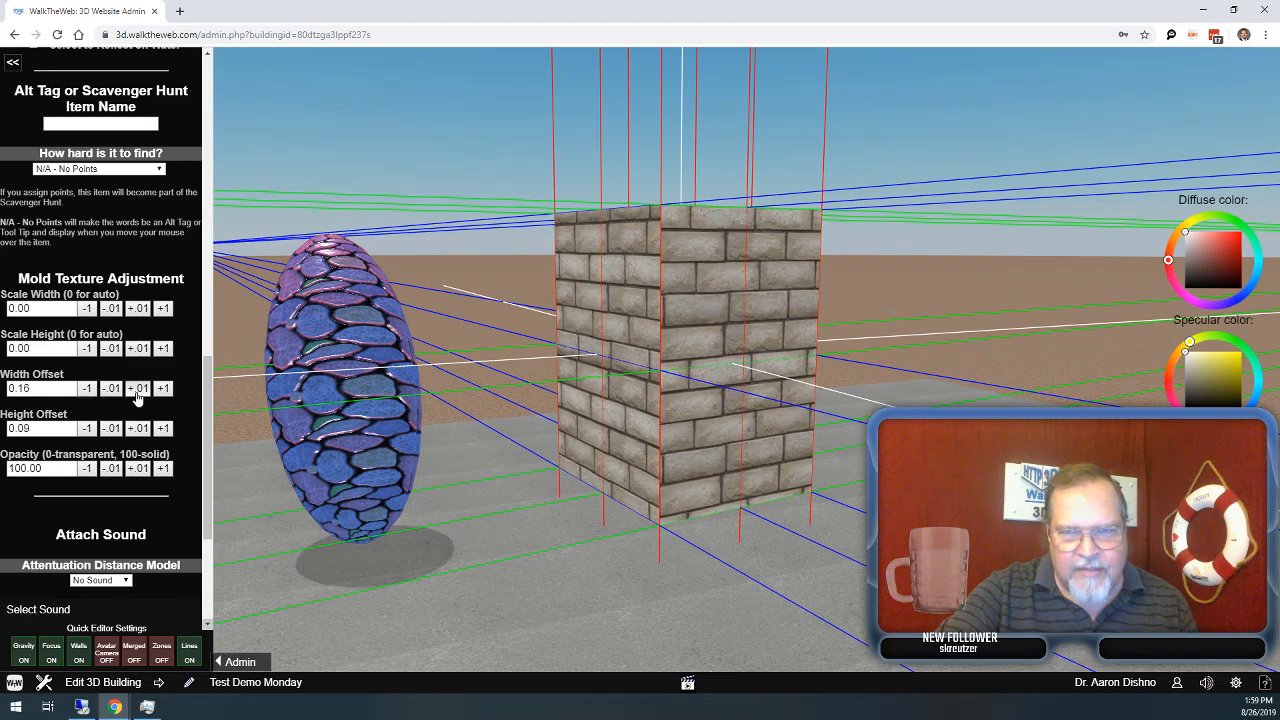
double_click(138, 389)
left_click(138, 389)
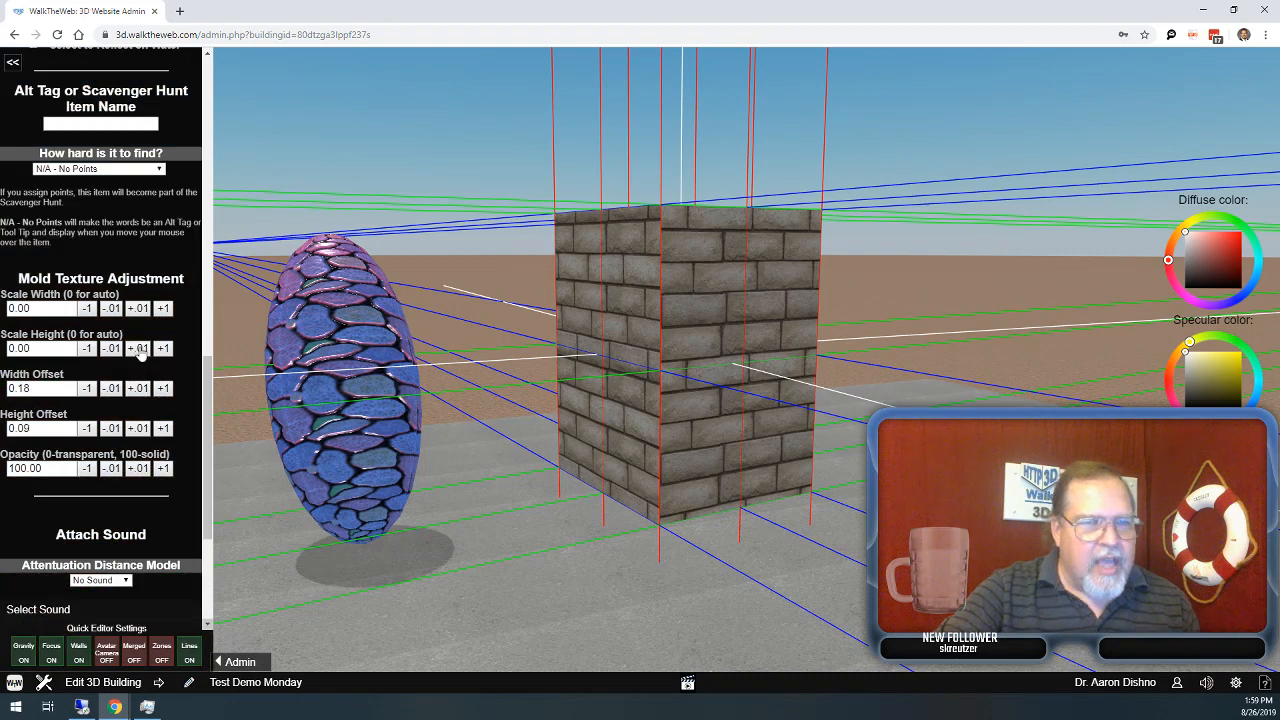
Set the brick texture's Scale Width to 1.00 and raise its Scale Height to 1.46.
double_click(141, 348)
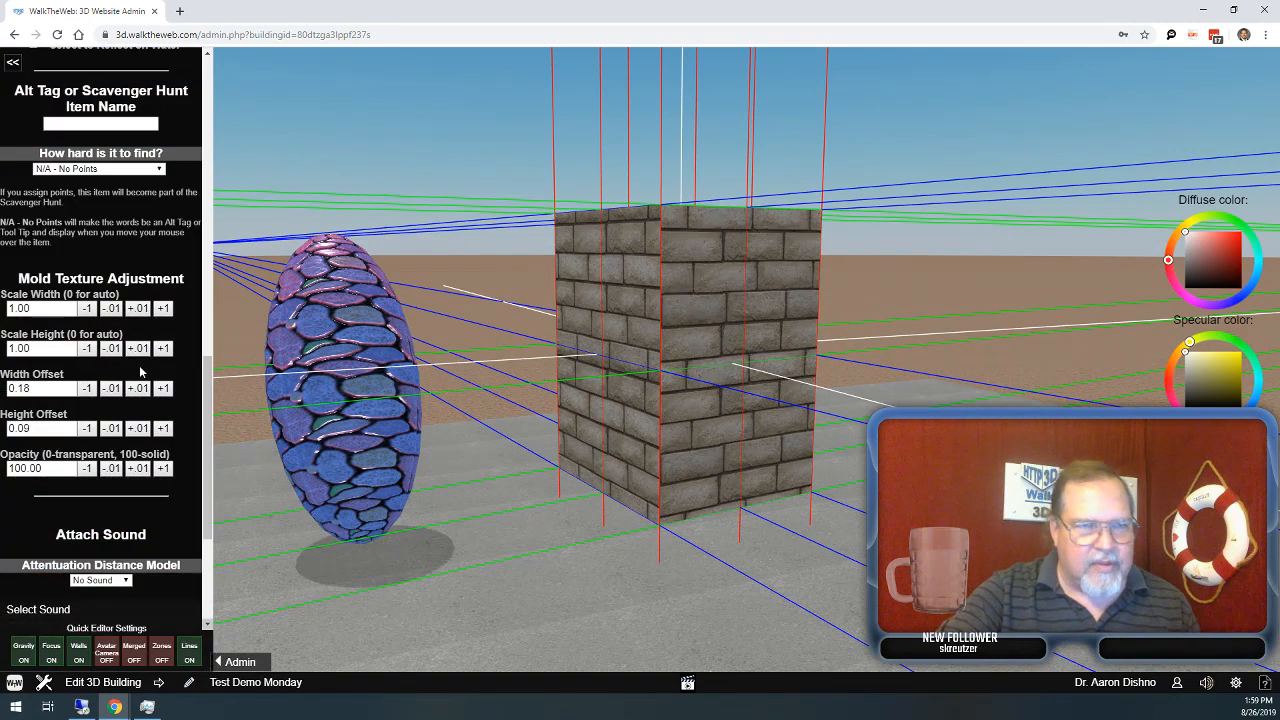
left_click(141, 350)
left_click(141, 350)
left_click(141, 350)
left_click(141, 350)
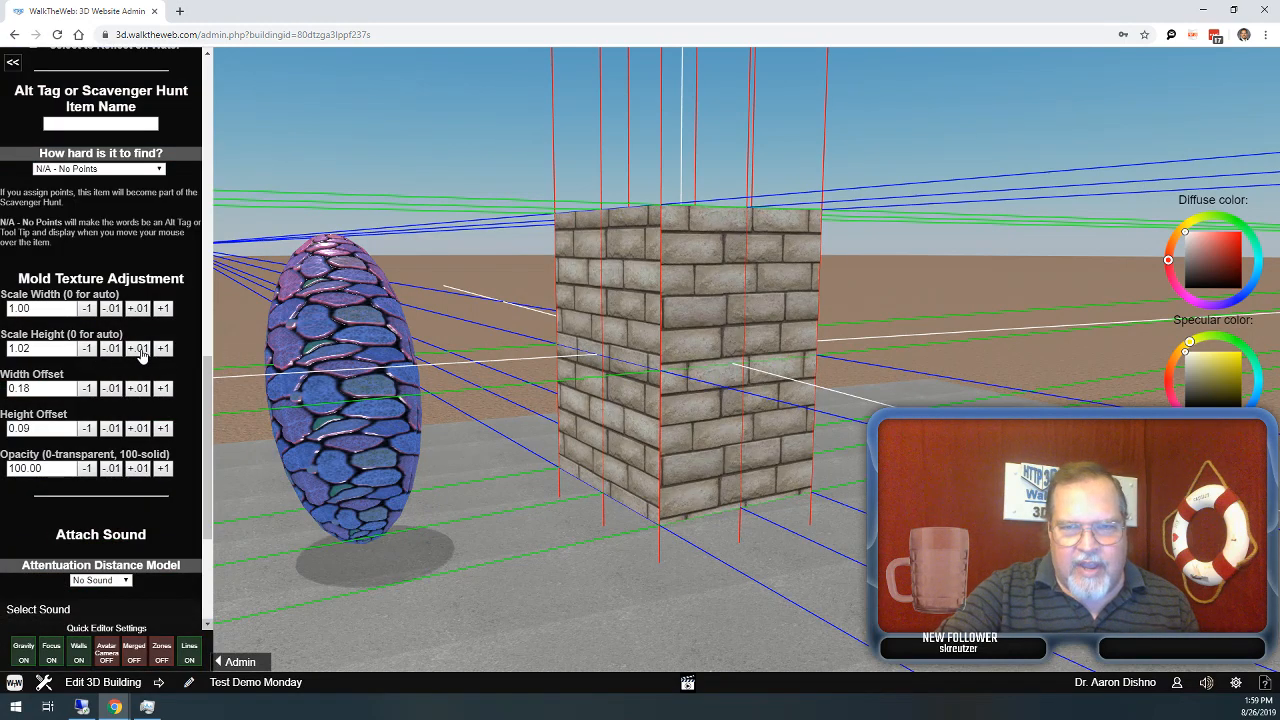
left_click(141, 350)
left_click(141, 350)
left_click(141, 350)
left_click(141, 349)
left_click(141, 349)
left_click(141, 349)
left_click(141, 349)
left_click(141, 349)
left_click(141, 349)
left_click(141, 349)
left_click(141, 349)
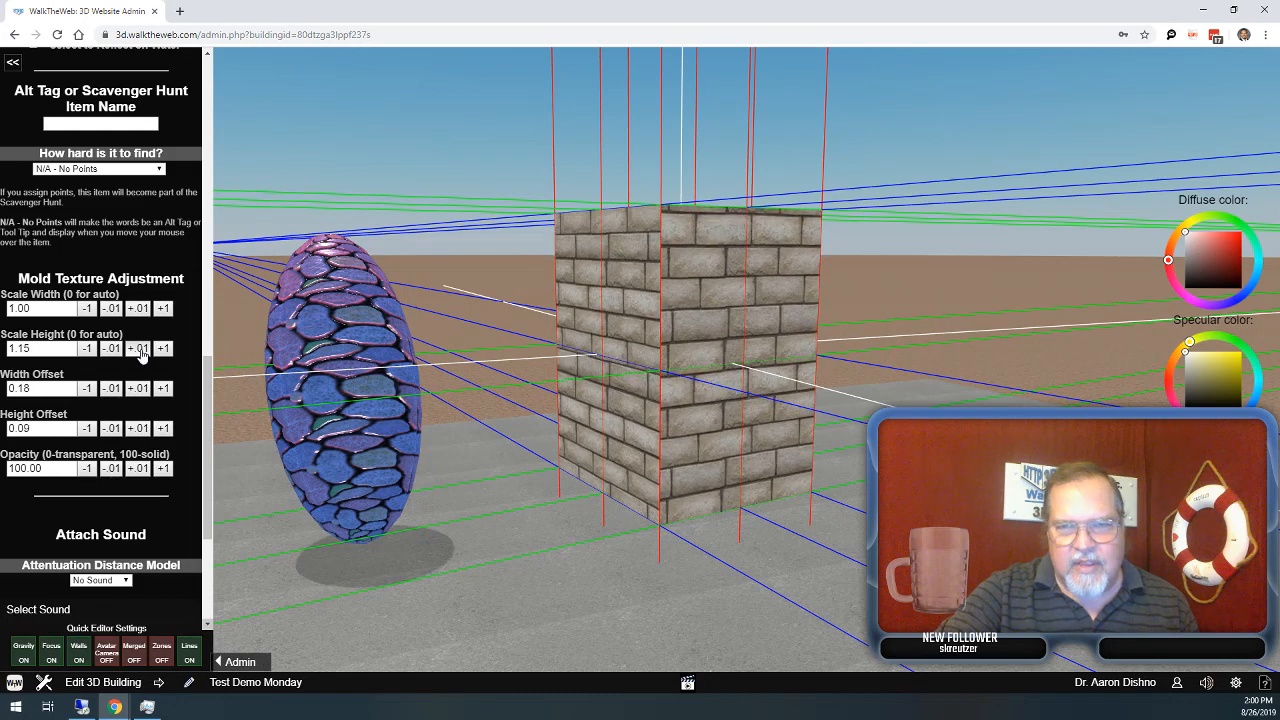
left_click(141, 349)
left_click(141, 349)
left_click(141, 349)
left_click(141, 349)
left_click(141, 349)
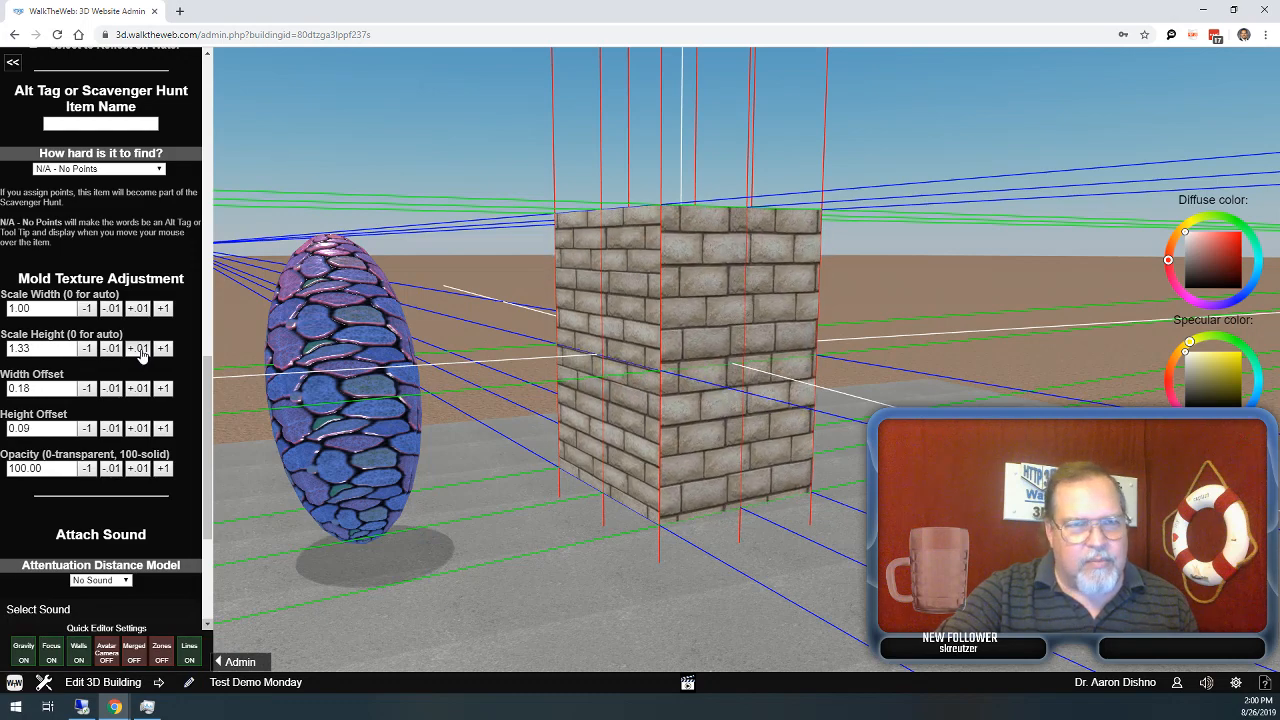
left_click(141, 349)
left_click(141, 349)
left_click(141, 349)
Raise the brick texture's Scale Width to 1.29, and reduce it to 1.24.
left_click(141, 309)
left_click(141, 309)
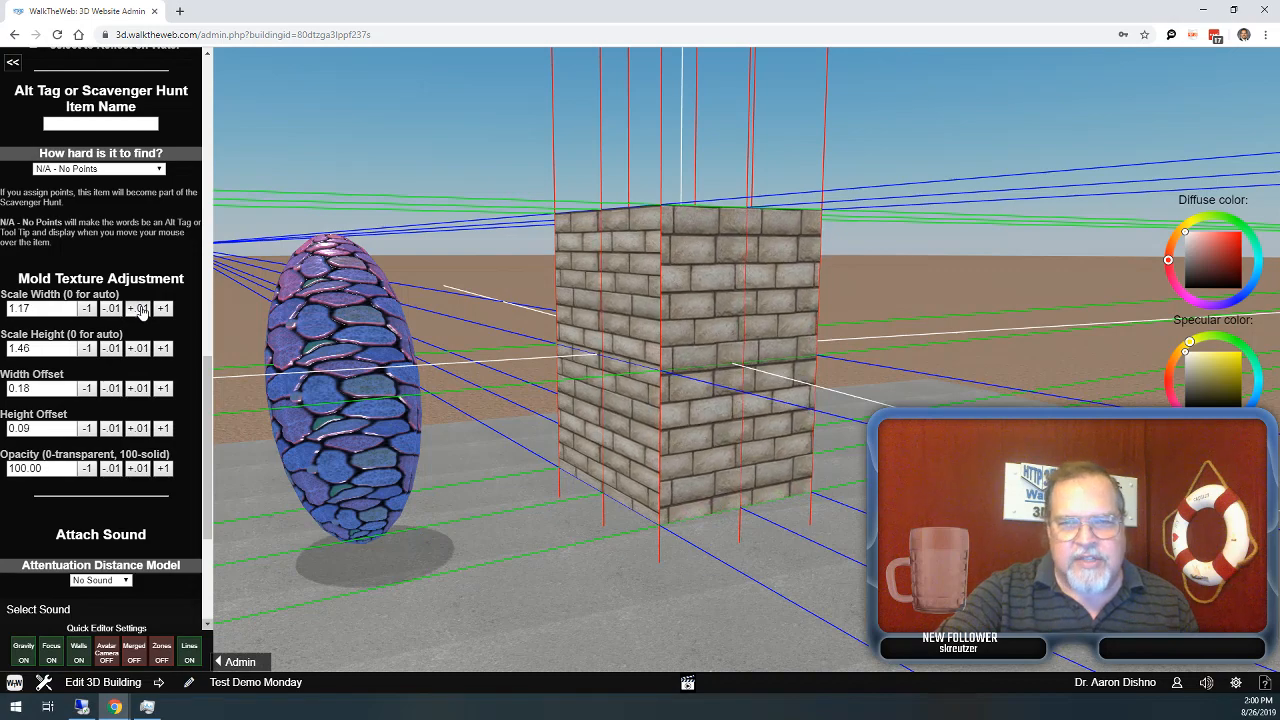
left_click(141, 309)
left_click(141, 309)
left_click(141, 309)
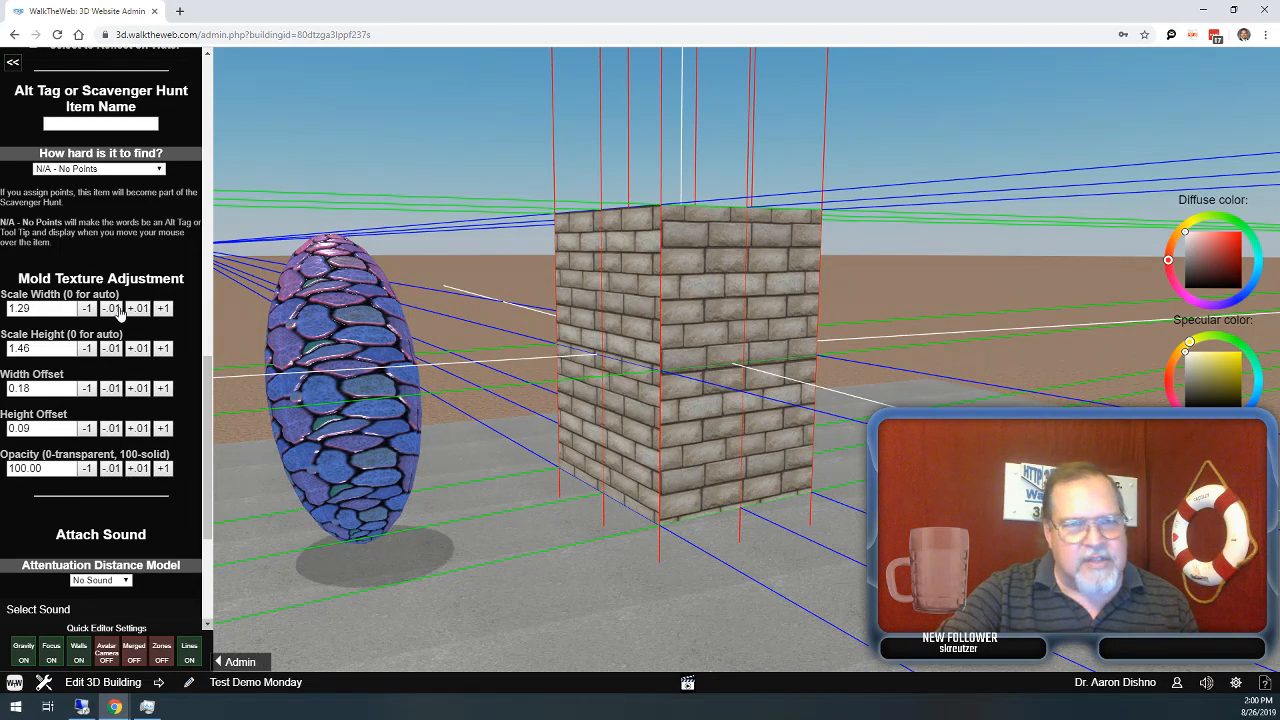
left_click(111, 309)
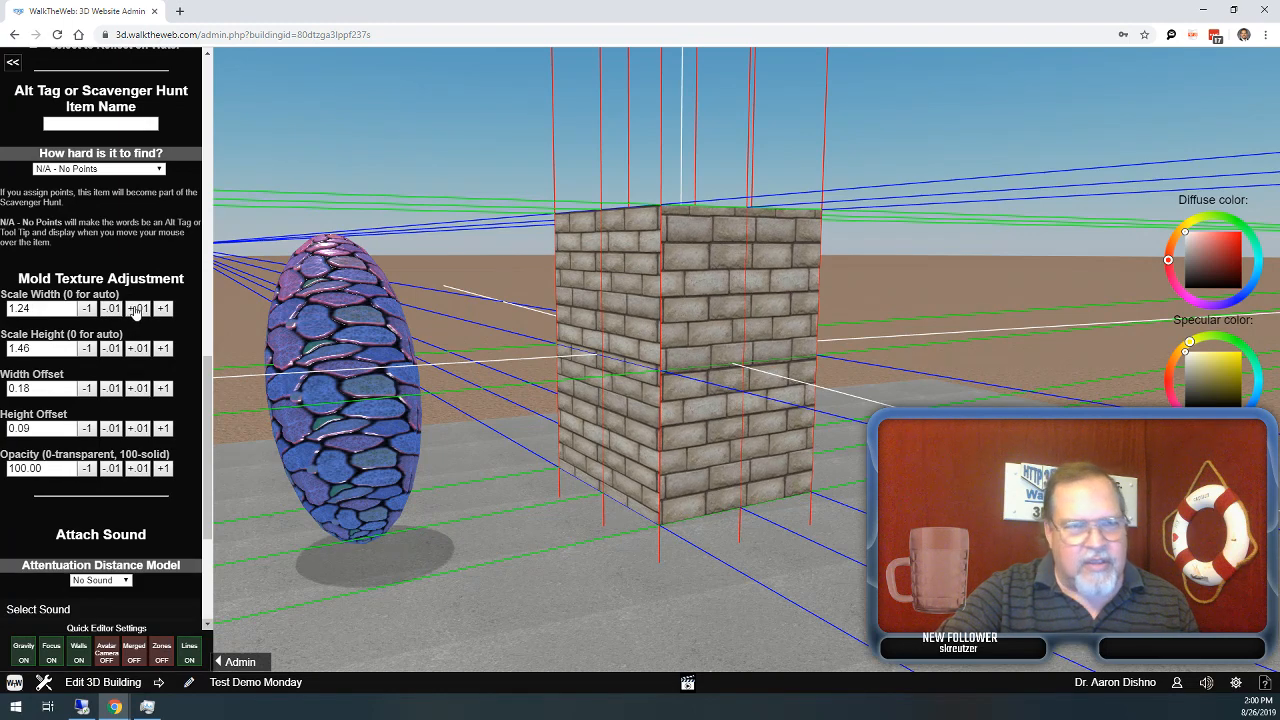
Increase the brick texture's Scale Width to 1.40 and step it back to 1.39.
left_click(139, 309)
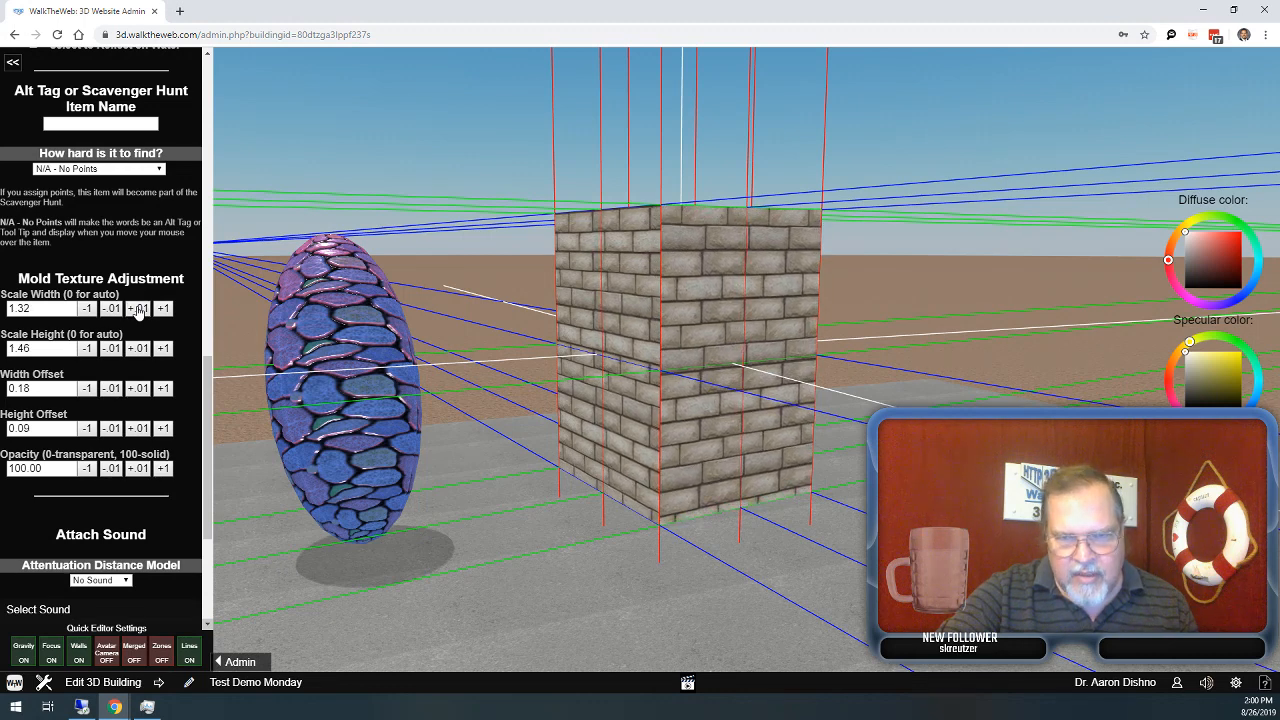
left_click(139, 309)
left_click(139, 309)
left_click(139, 309)
left_click(139, 309)
left_click(139, 309)
left_click(139, 309)
left_click(139, 309)
left_click(139, 309)
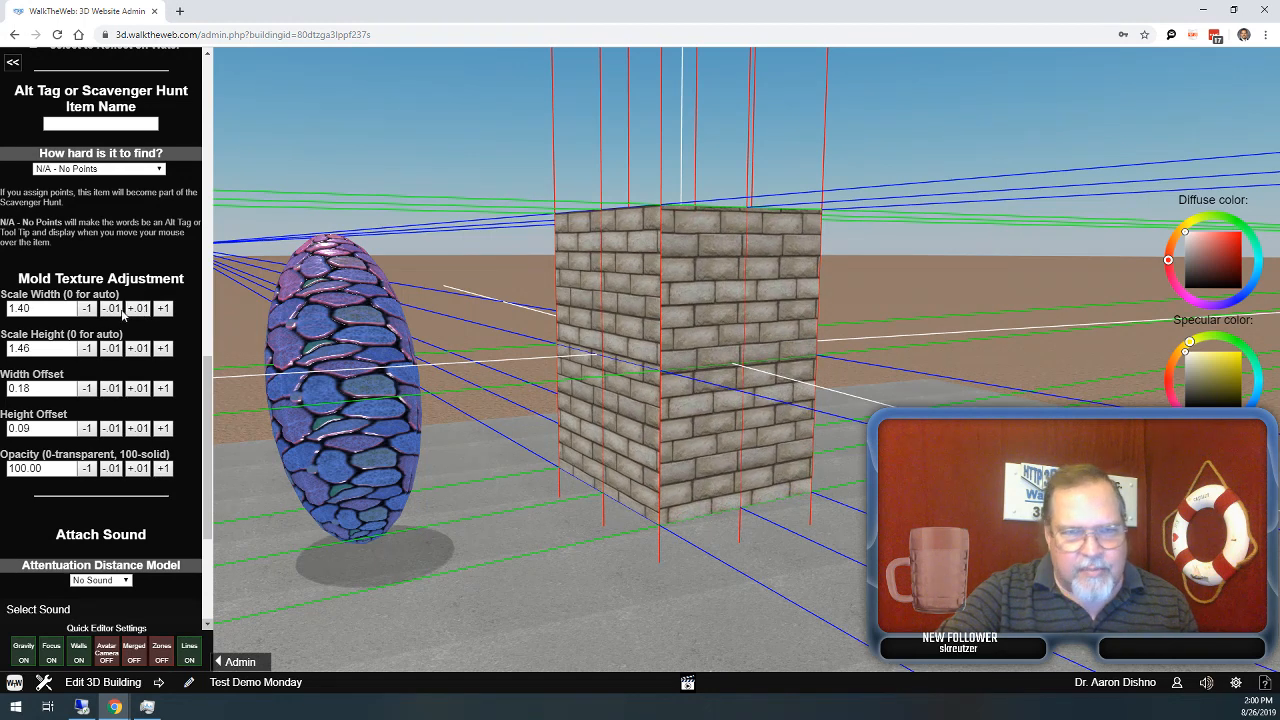
left_click(116, 310)
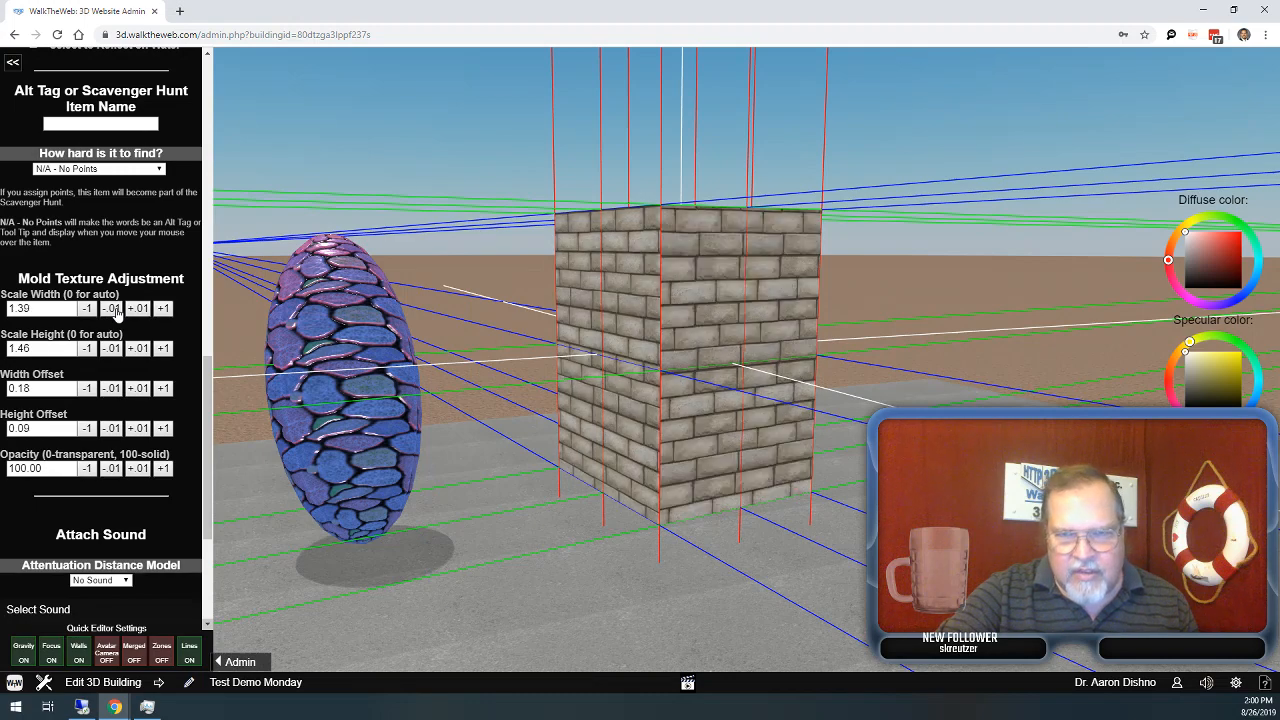
Increase the brick texture's Scale Width to 1.61 so the bricks become narrower.
left_click(145, 313)
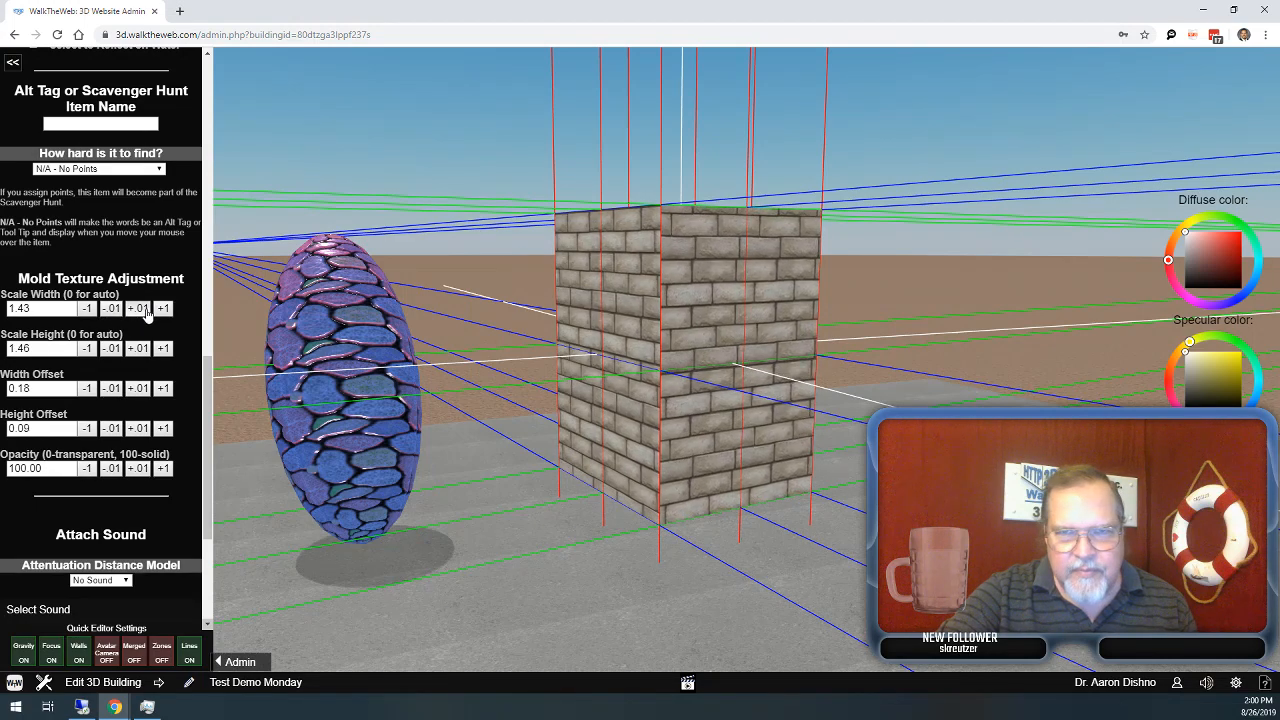
left_click(145, 313)
left_click(145, 313)
left_click(145, 313)
left_click(145, 313)
left_click(145, 313)
left_click(145, 313)
left_click(145, 313)
left_click(145, 313)
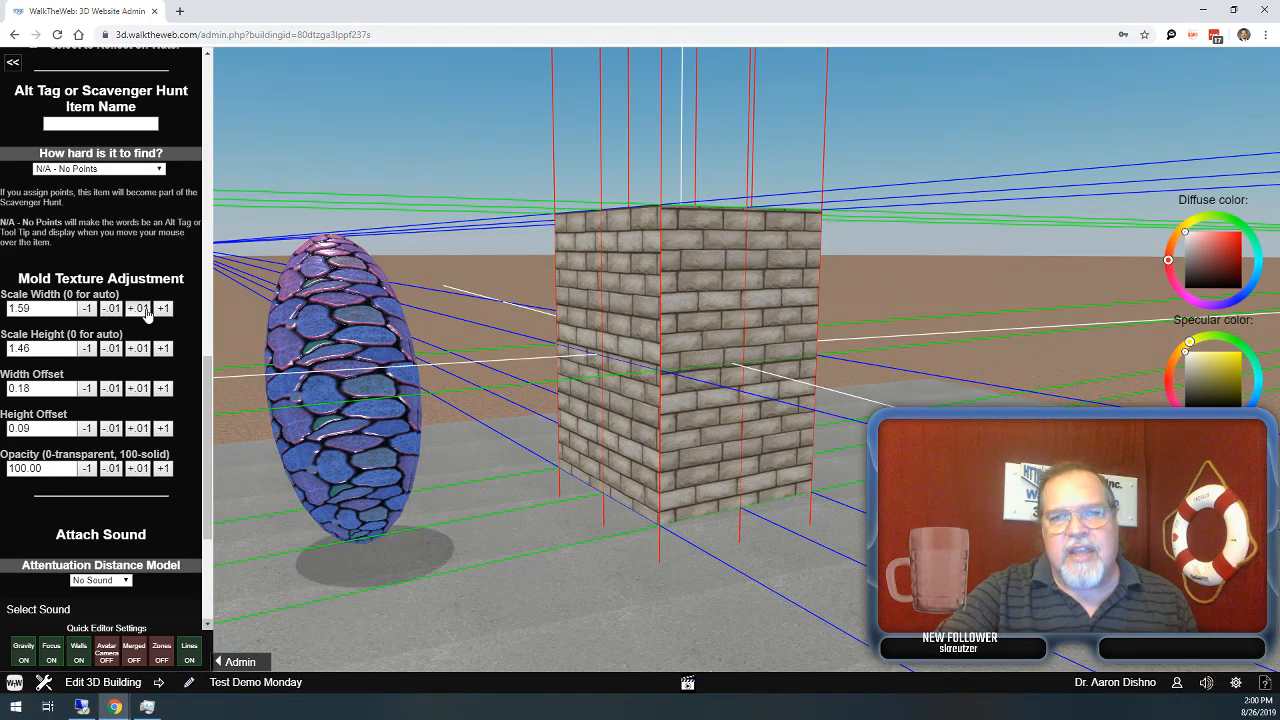
left_click(145, 313)
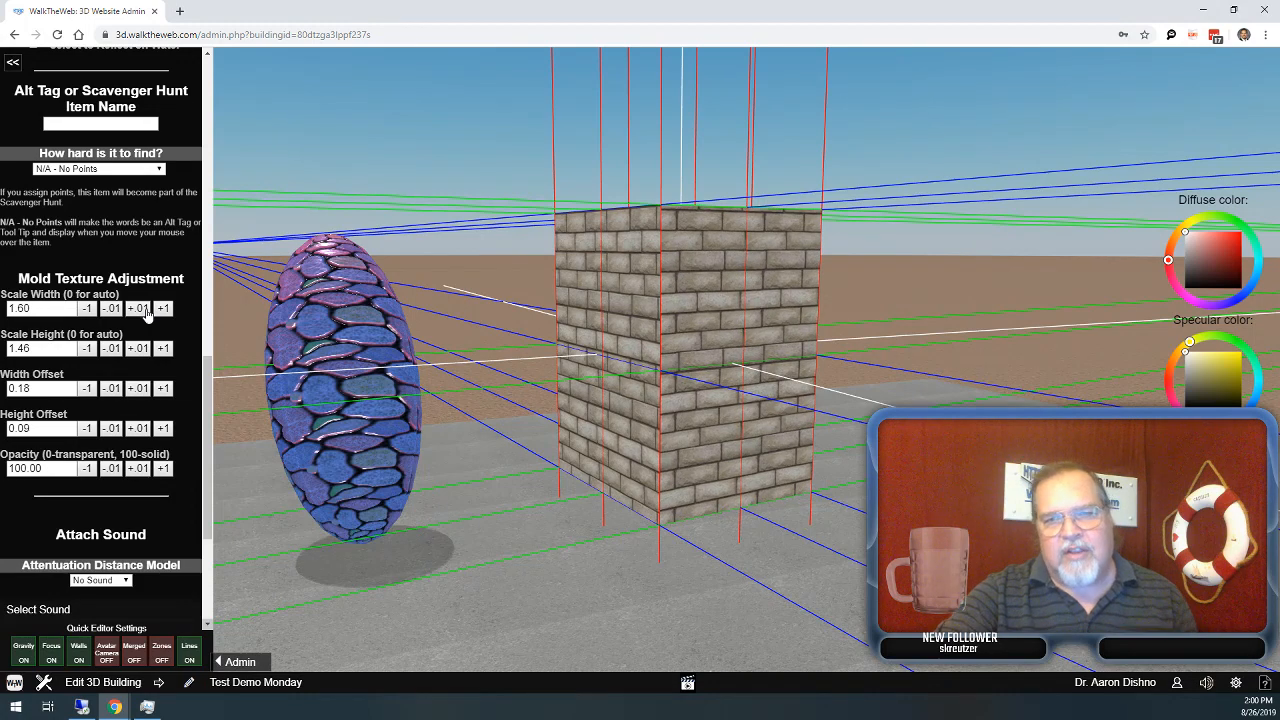
left_click(145, 310)
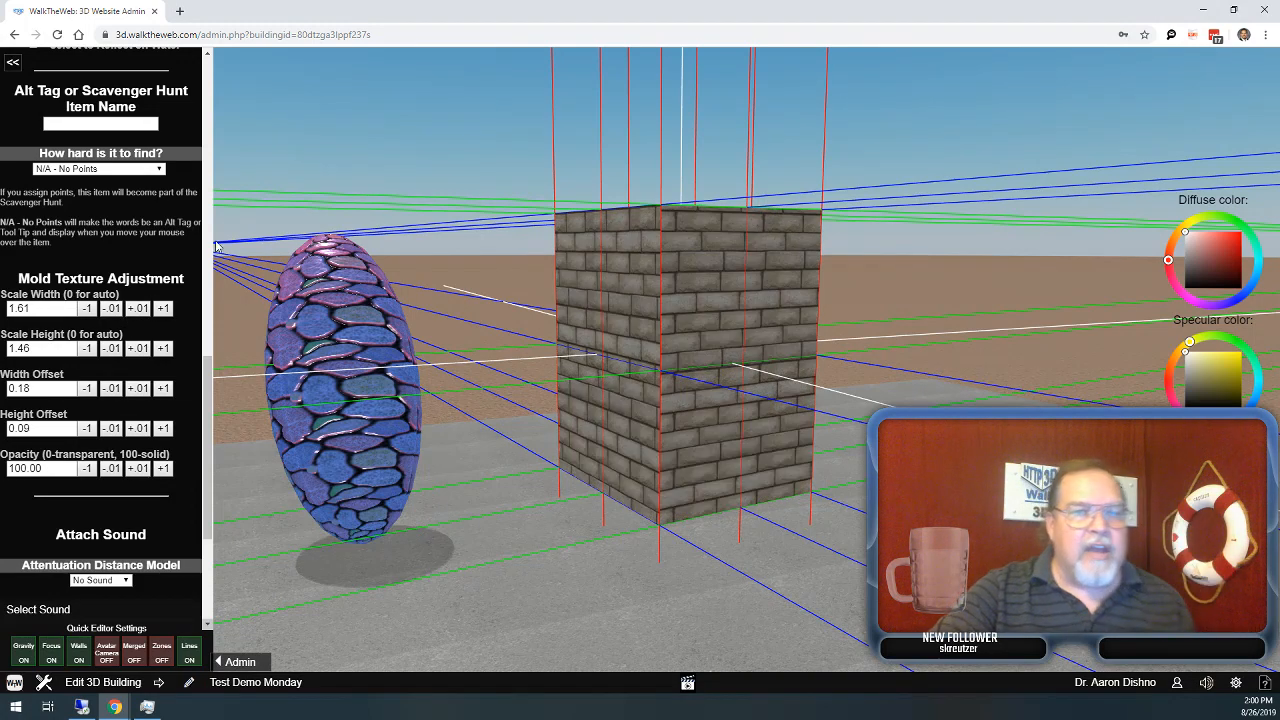
Set the box's Length Z (left-right) and Length X (front-back) to 10.
scroll(96, 246, "up", 10)
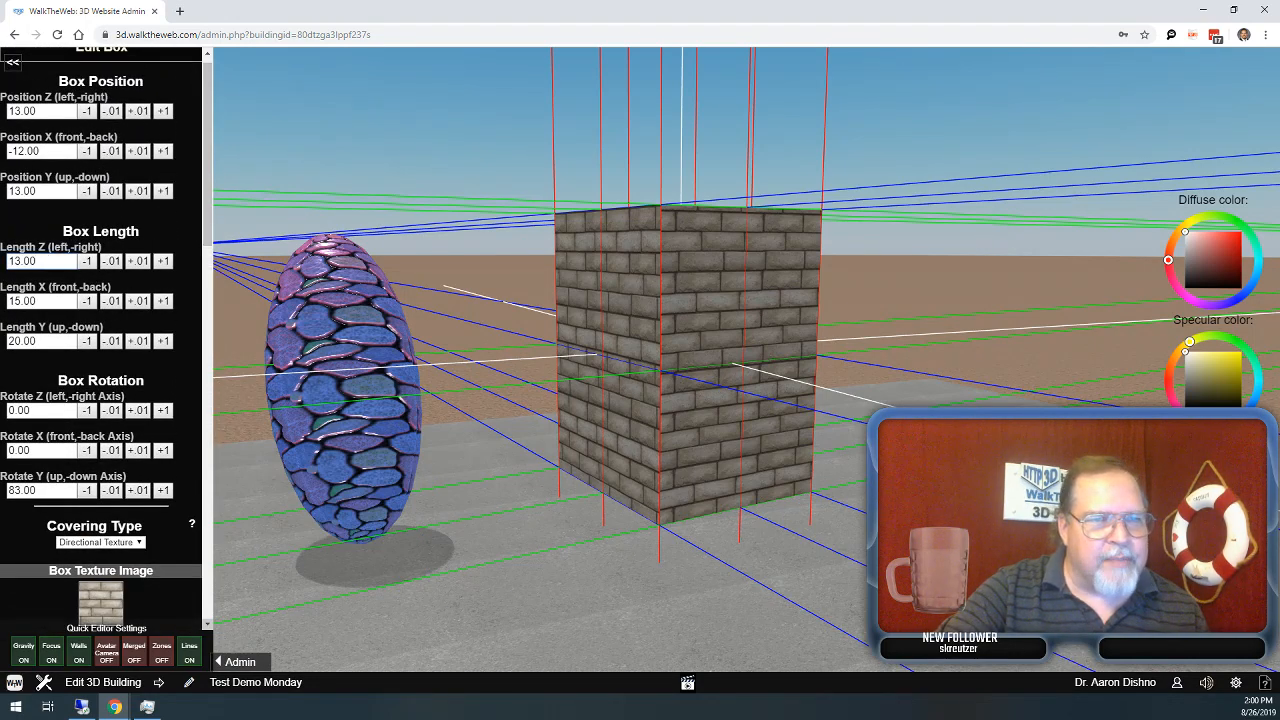
double_click(24, 261)
type("10")
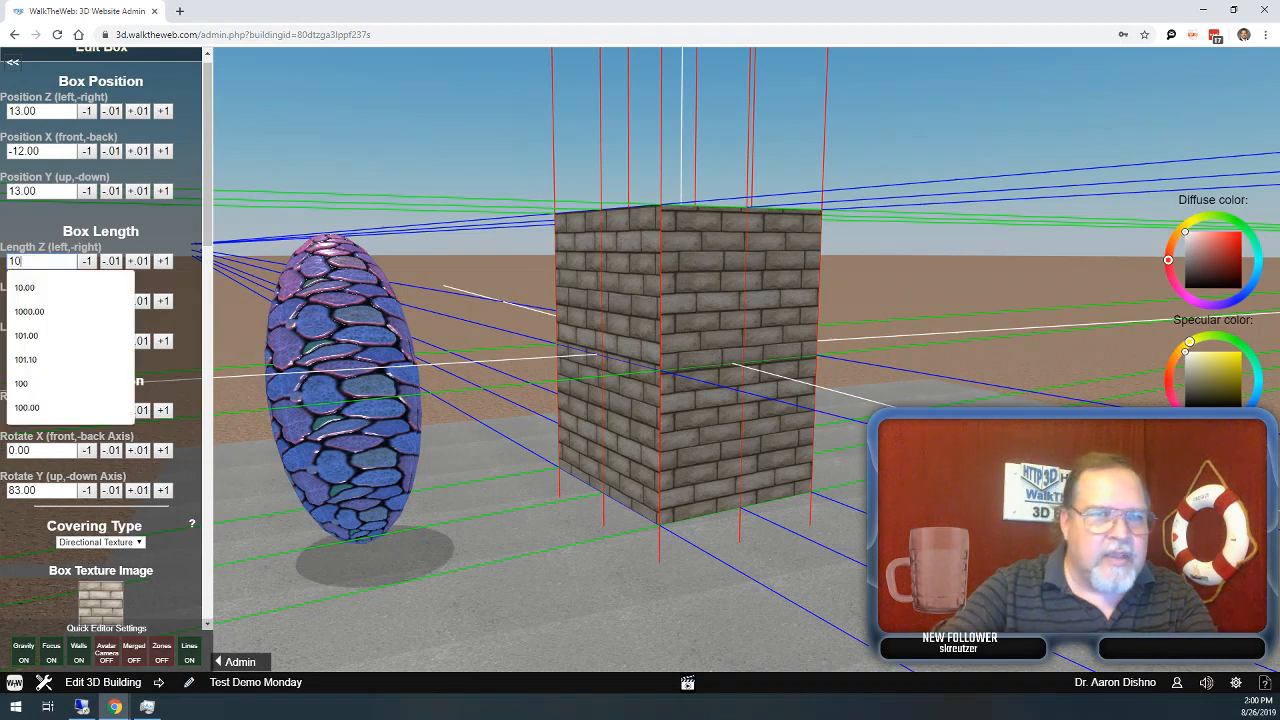
left_click(65, 243)
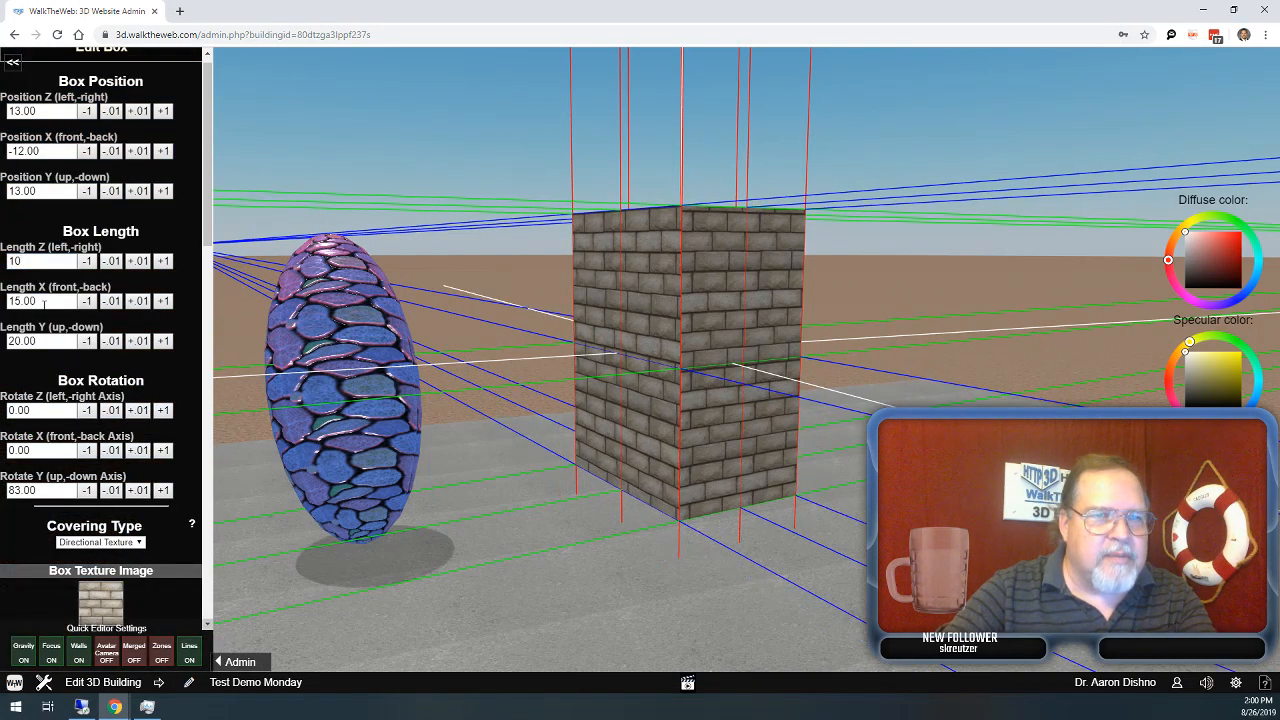
double_click(24, 301)
type("10")
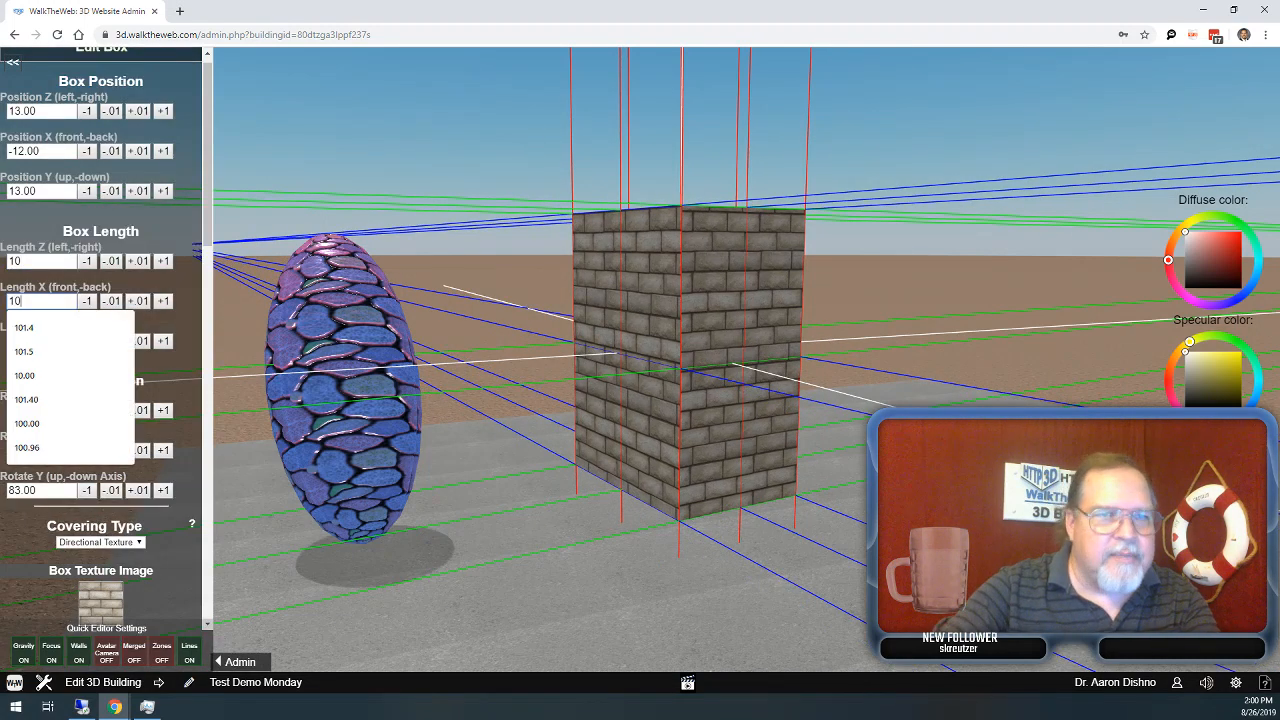
left_click(62, 226)
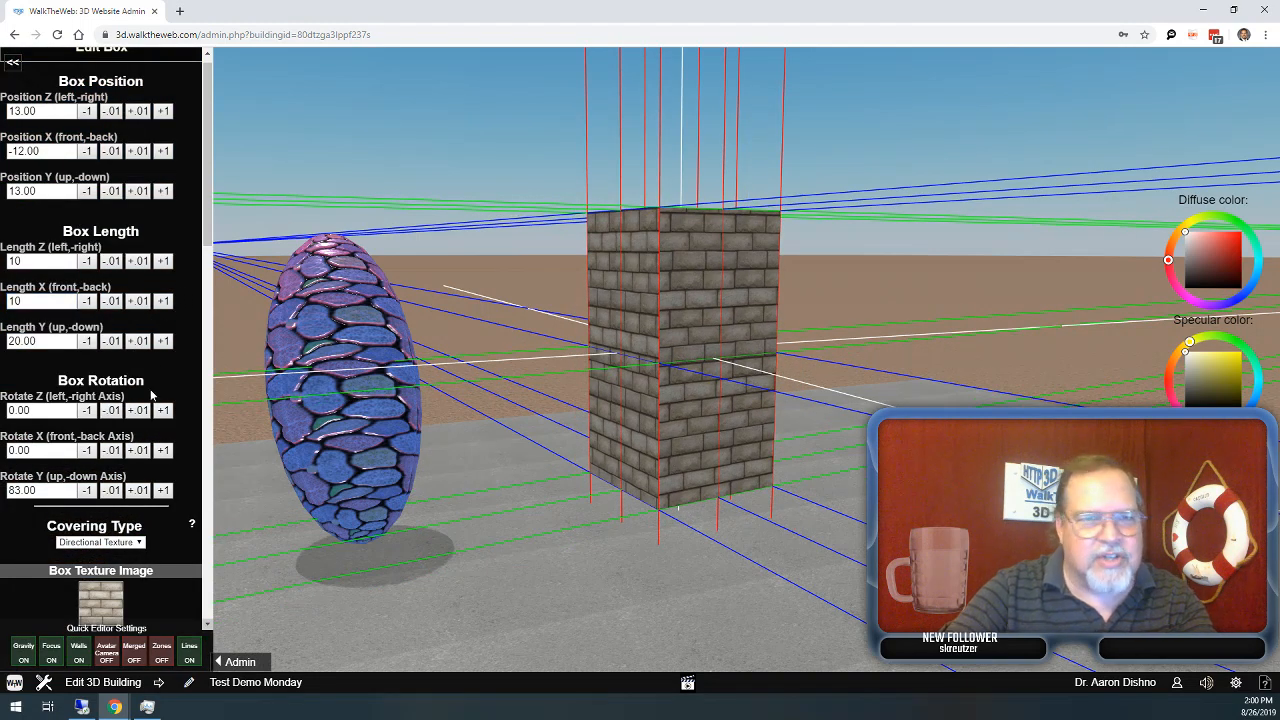
Set both the Scale Width and Scale Height of the box's brick texture to 1.
left_click_drag(205, 236, 205, 400)
scroll(44, 320, "down", 5)
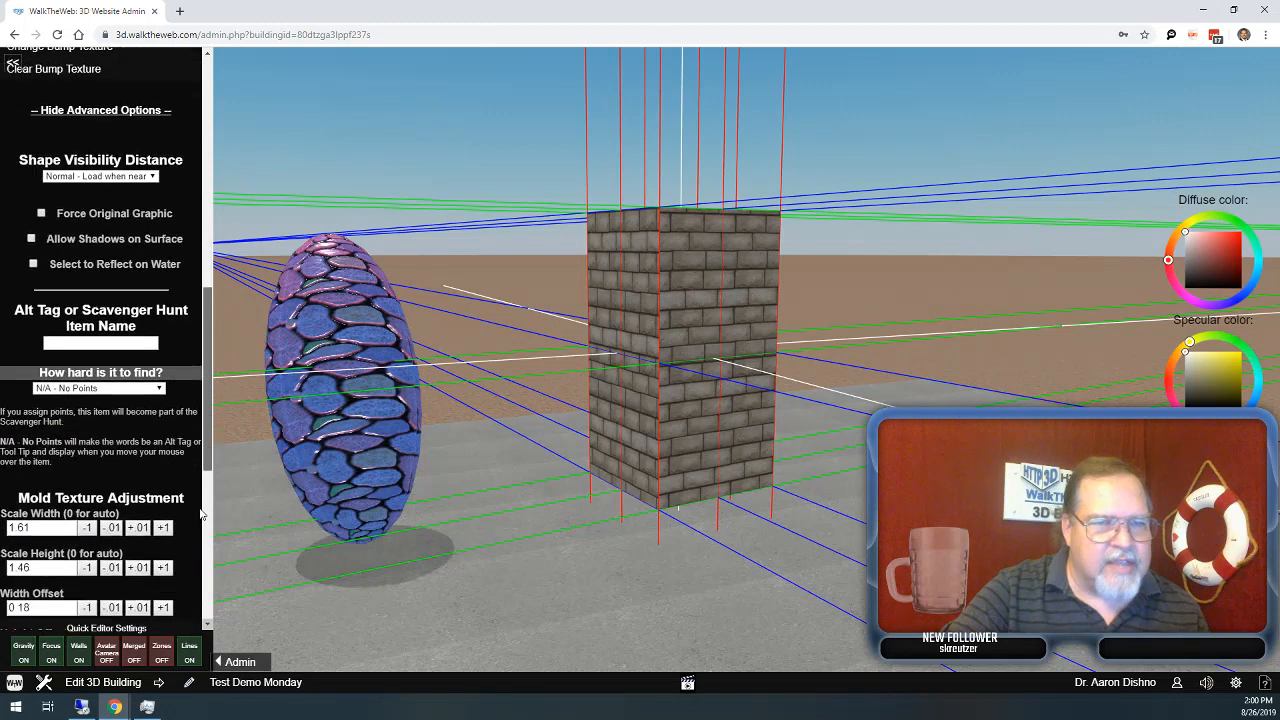
left_click(41, 307)
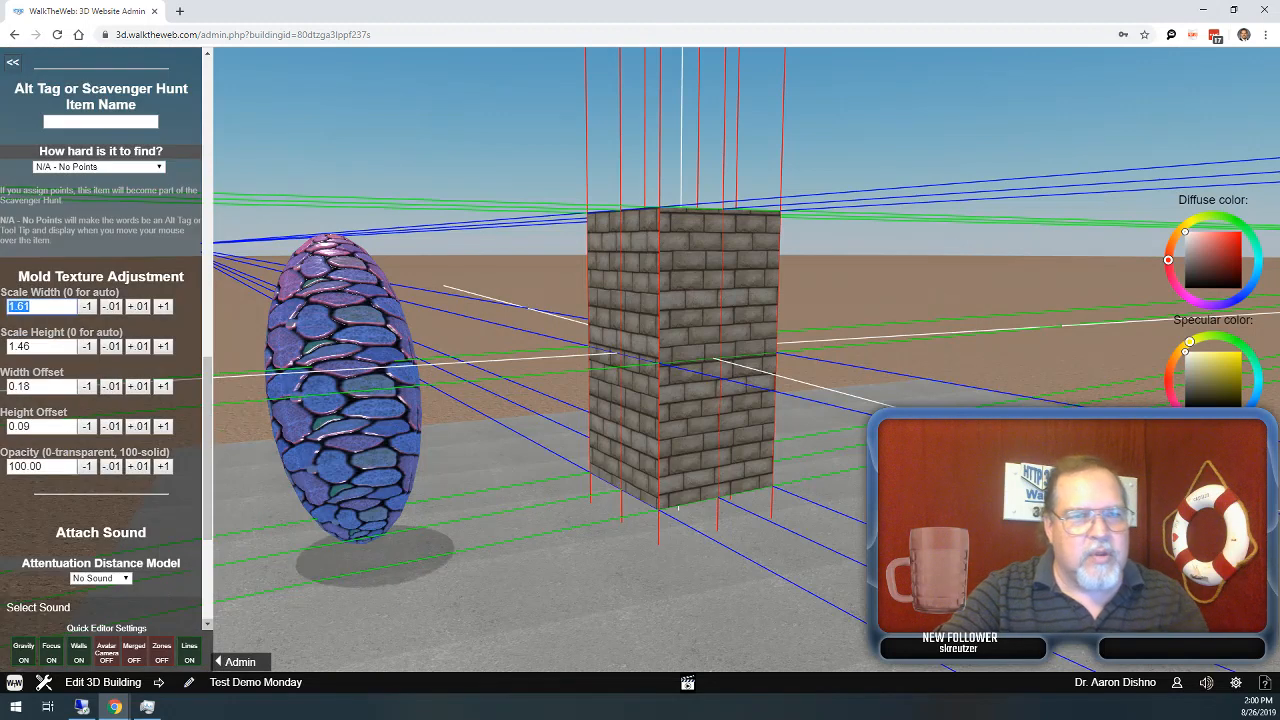
type("1")
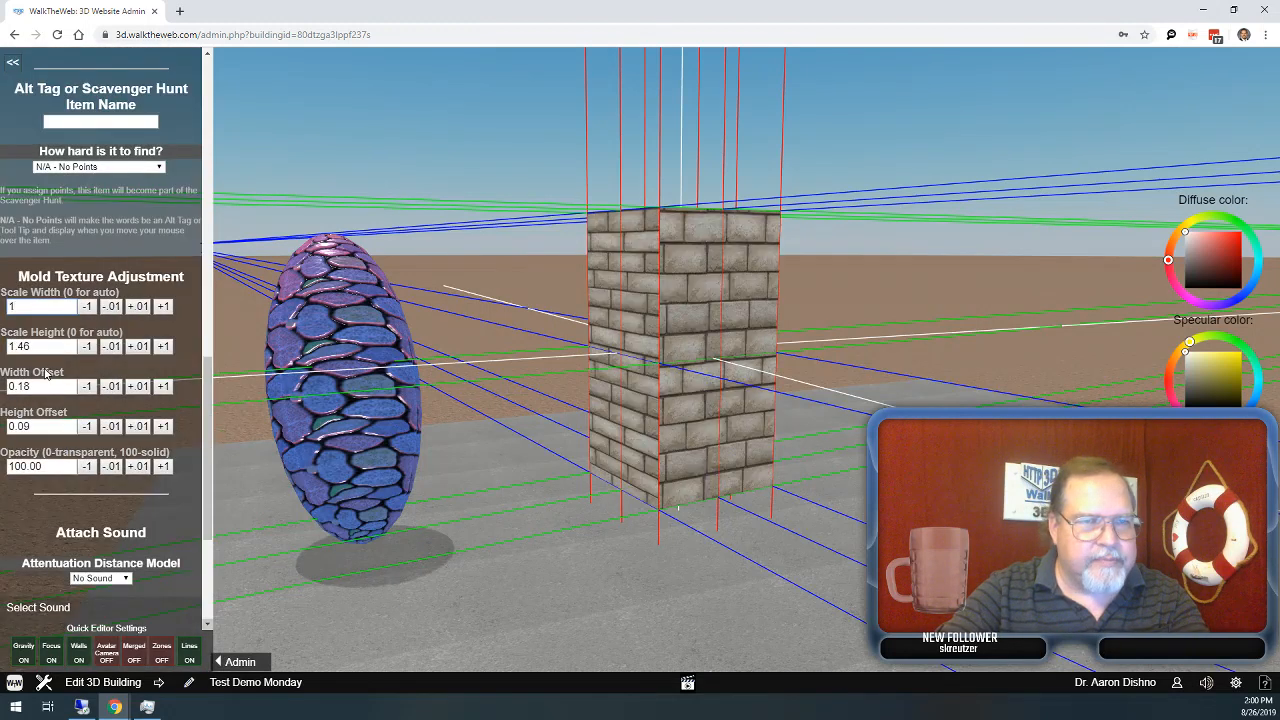
left_click_drag(33, 349, 3, 348)
type("1")
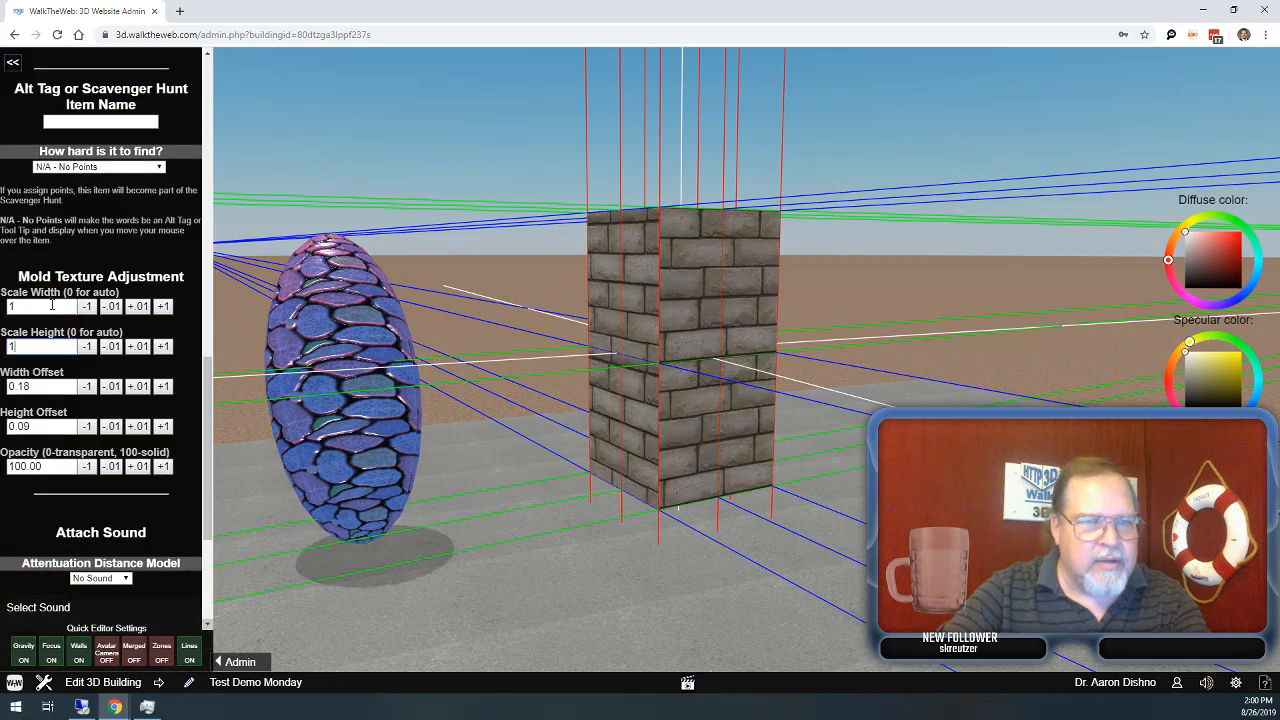
left_click(28, 307)
Set both the Width Offset and Height Offset of the box's brick texture to 0.
left_click(48, 386)
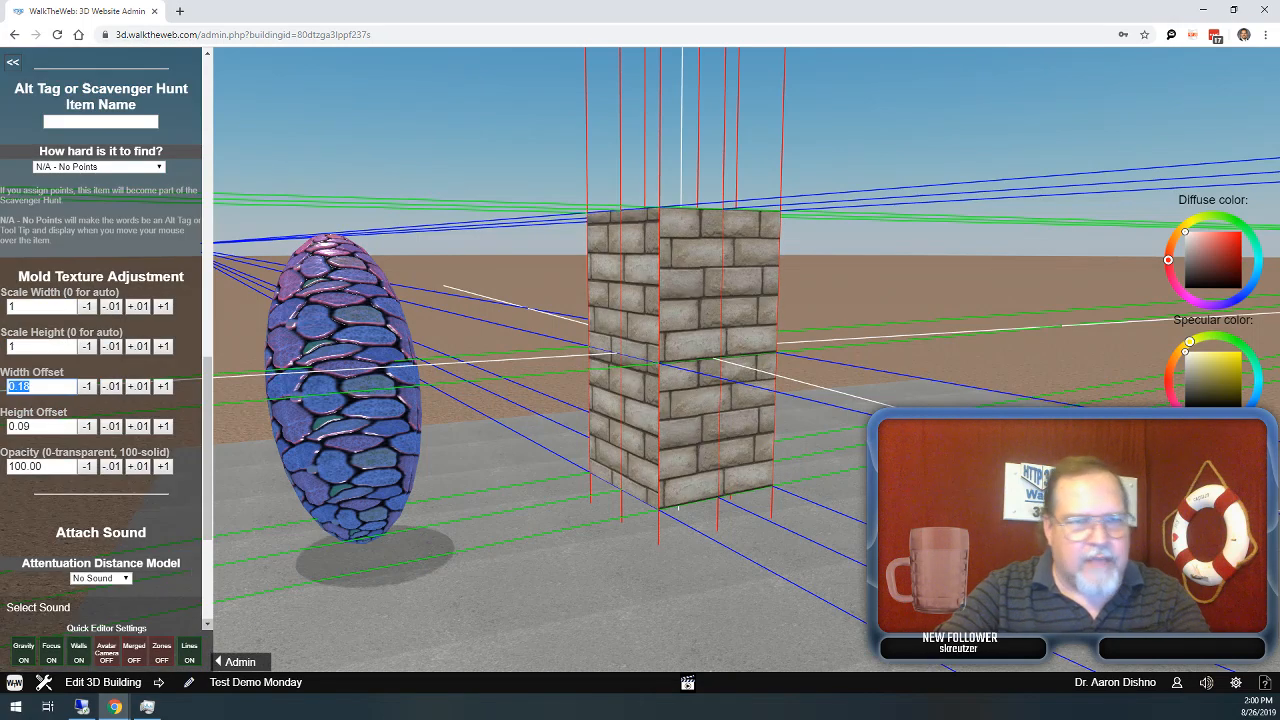
type("0")
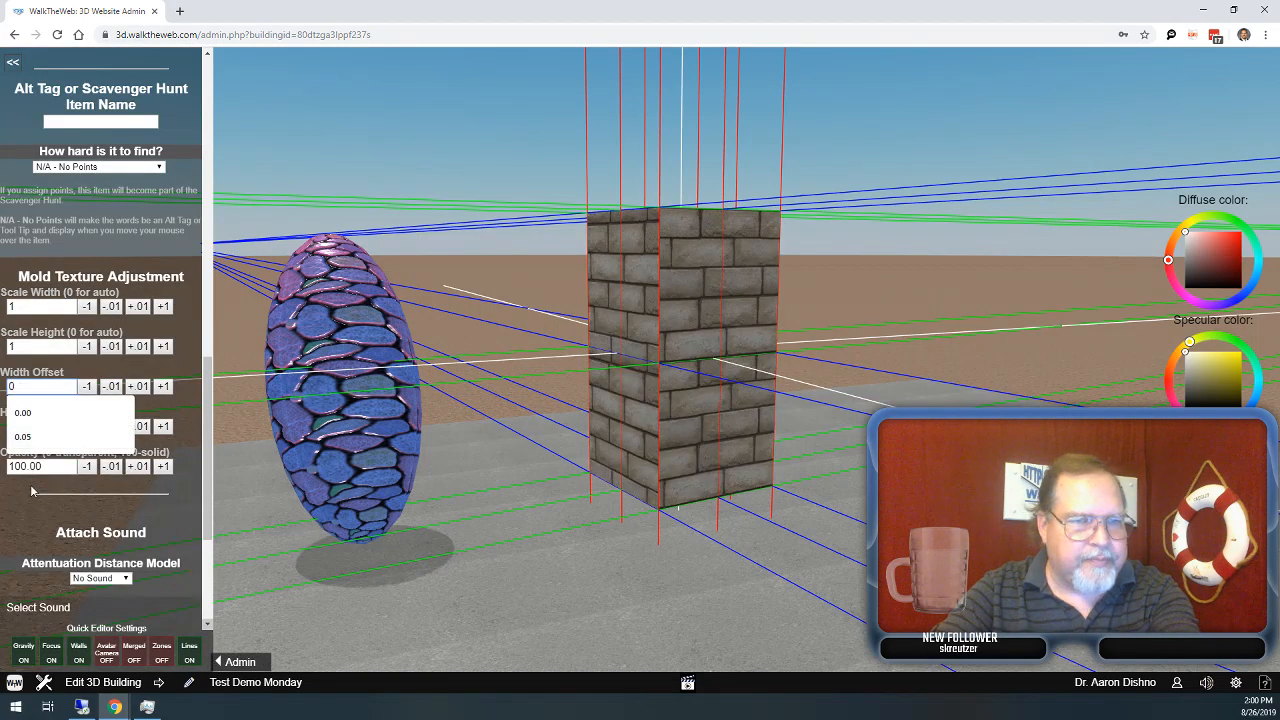
left_click(32, 488)
double_click(28, 427)
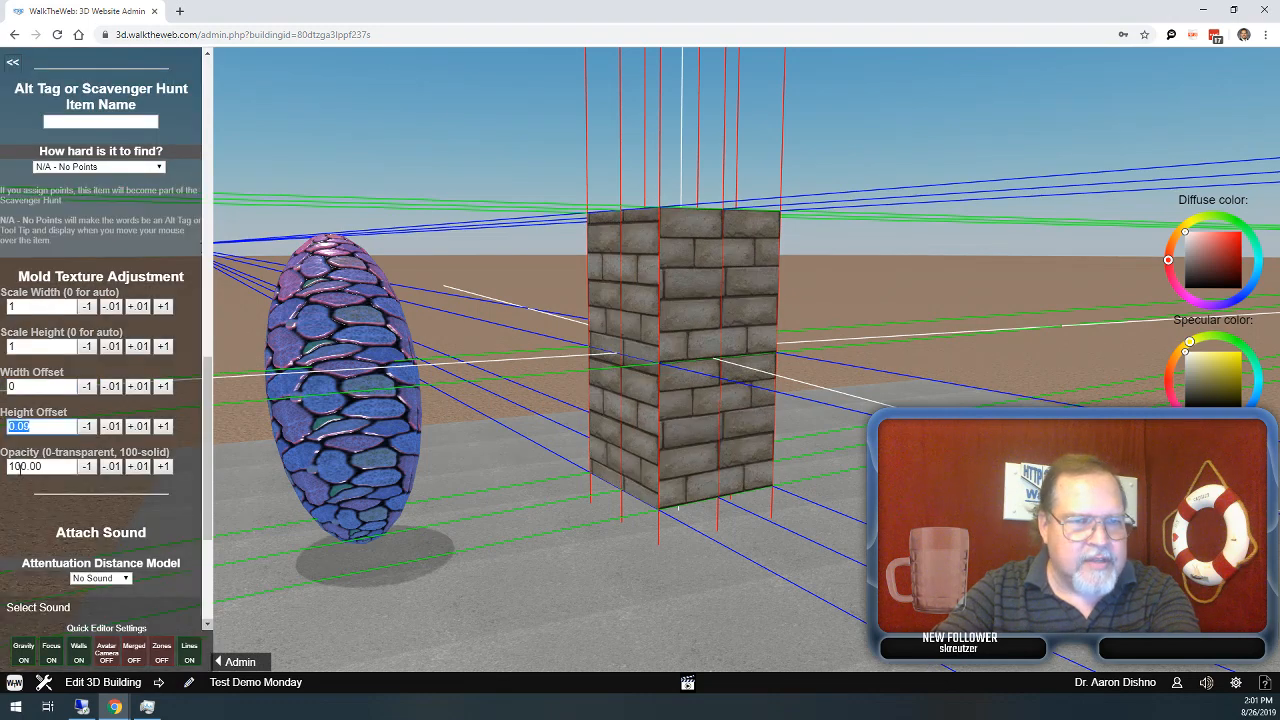
type("0")
left_click(30, 497)
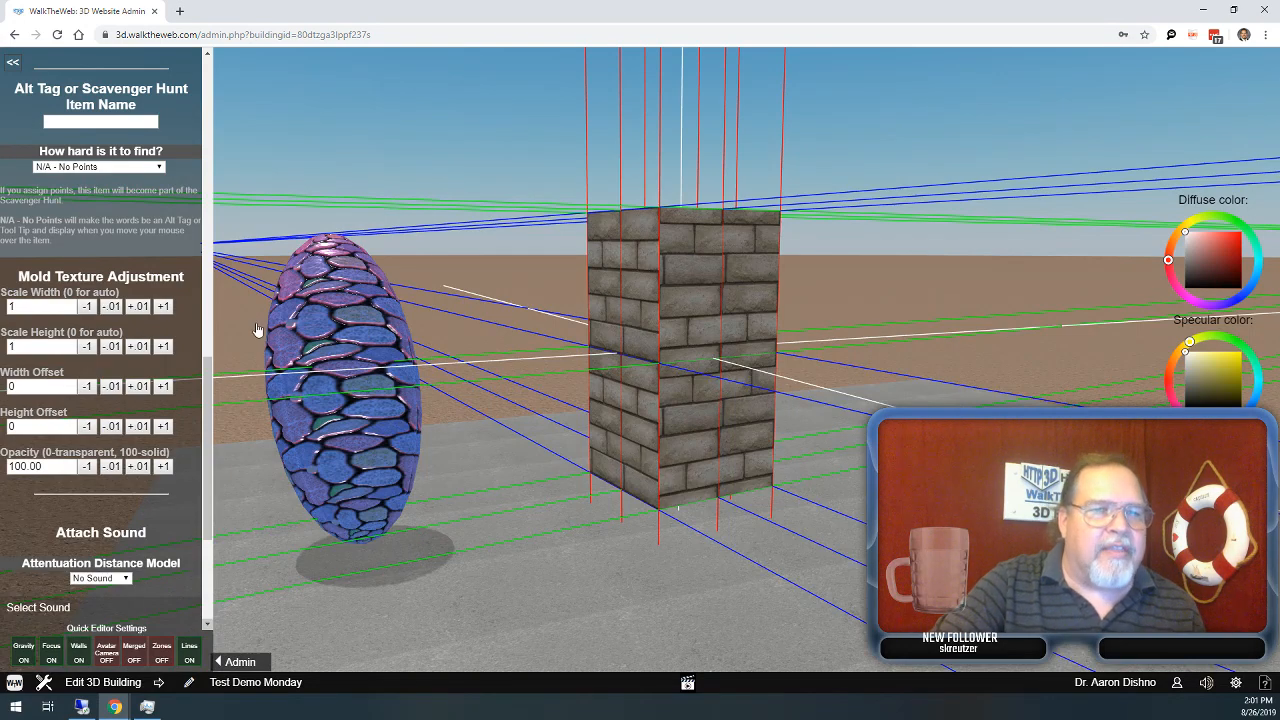
Set the box's Length Y (up-down) to 10 to make it a cube.
left_click_drag(207, 368, 218, 100)
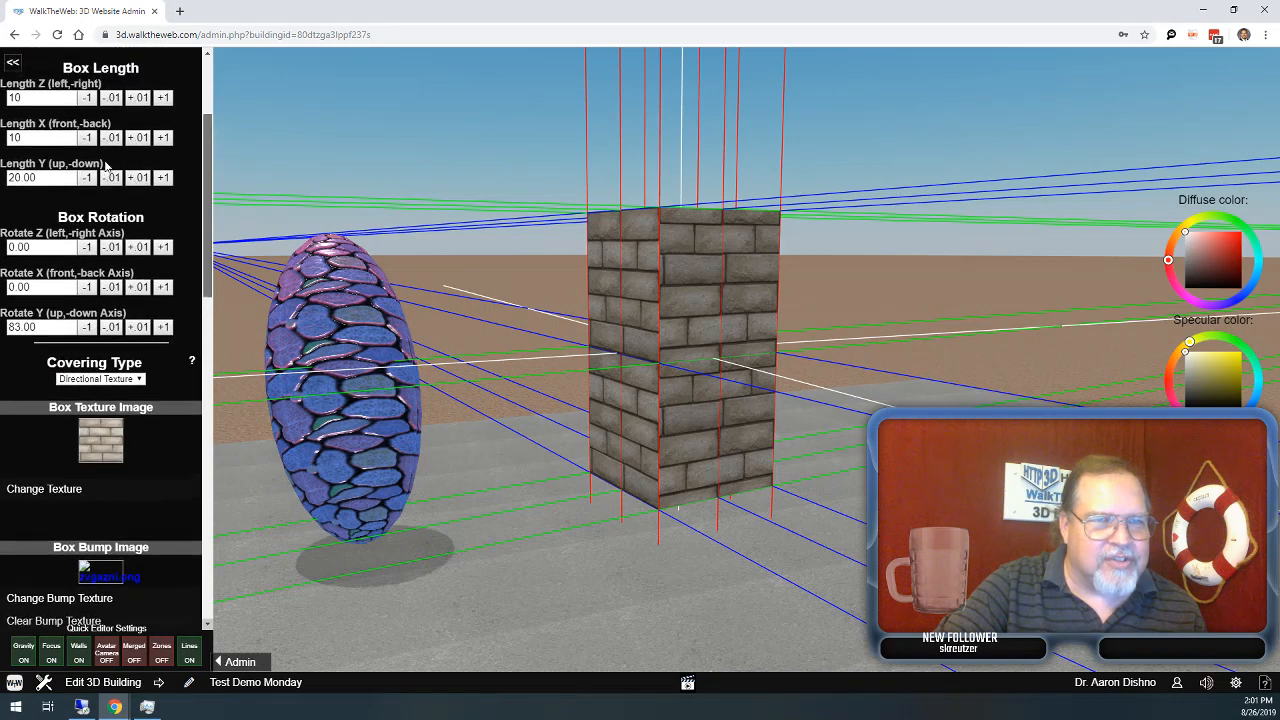
double_click(24, 178)
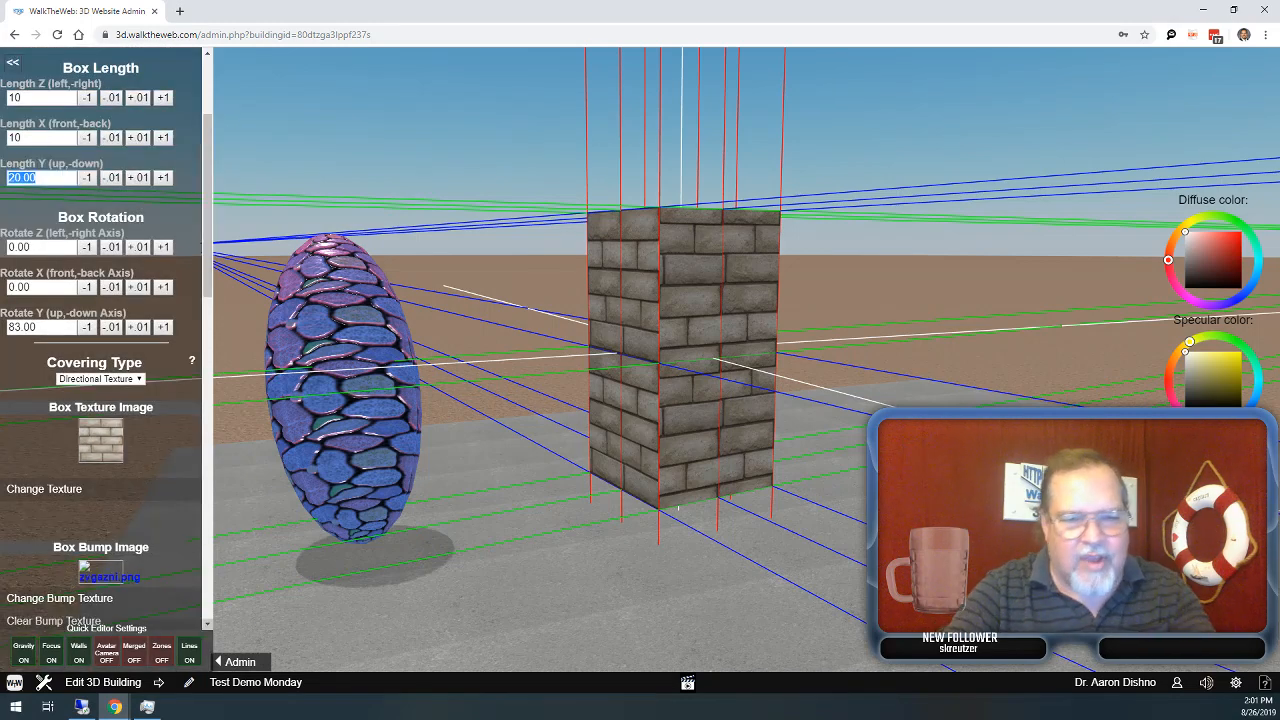
type("10")
left_click(166, 202)
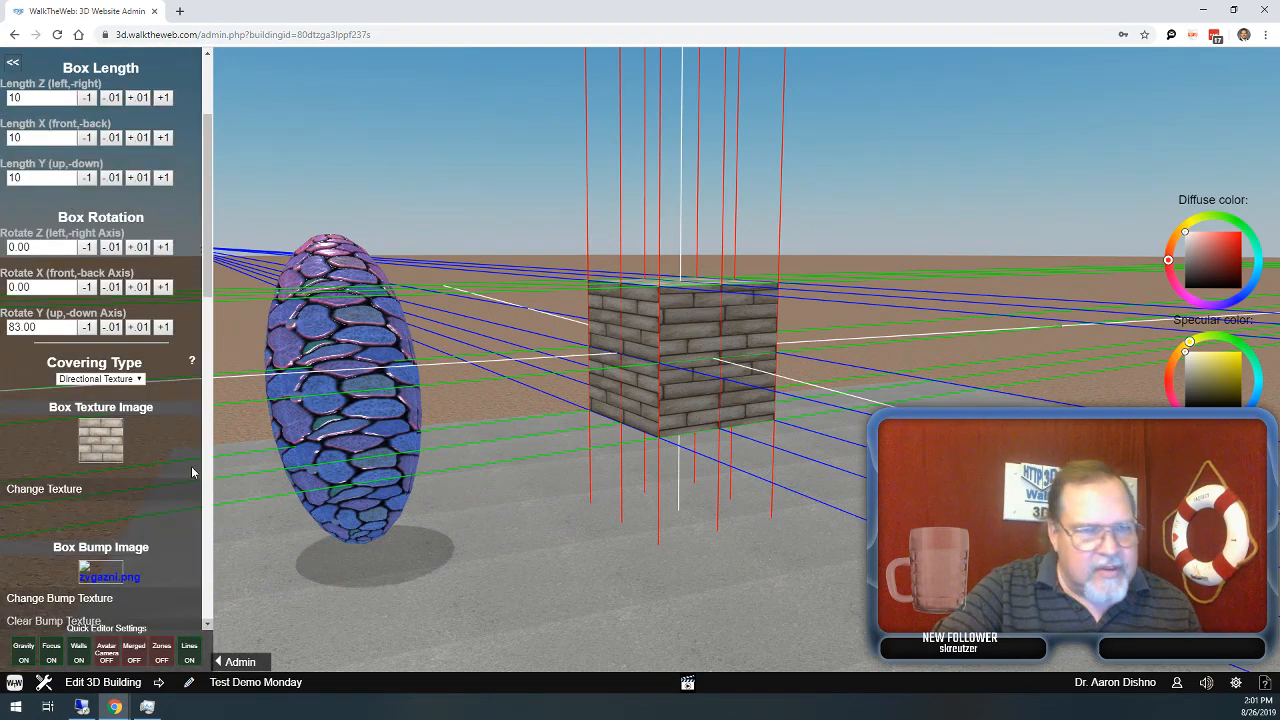
Increase both the Scale Width and Scale Height of the cube's brick texture to 2.00.
scroll(211, 345, "down", 2)
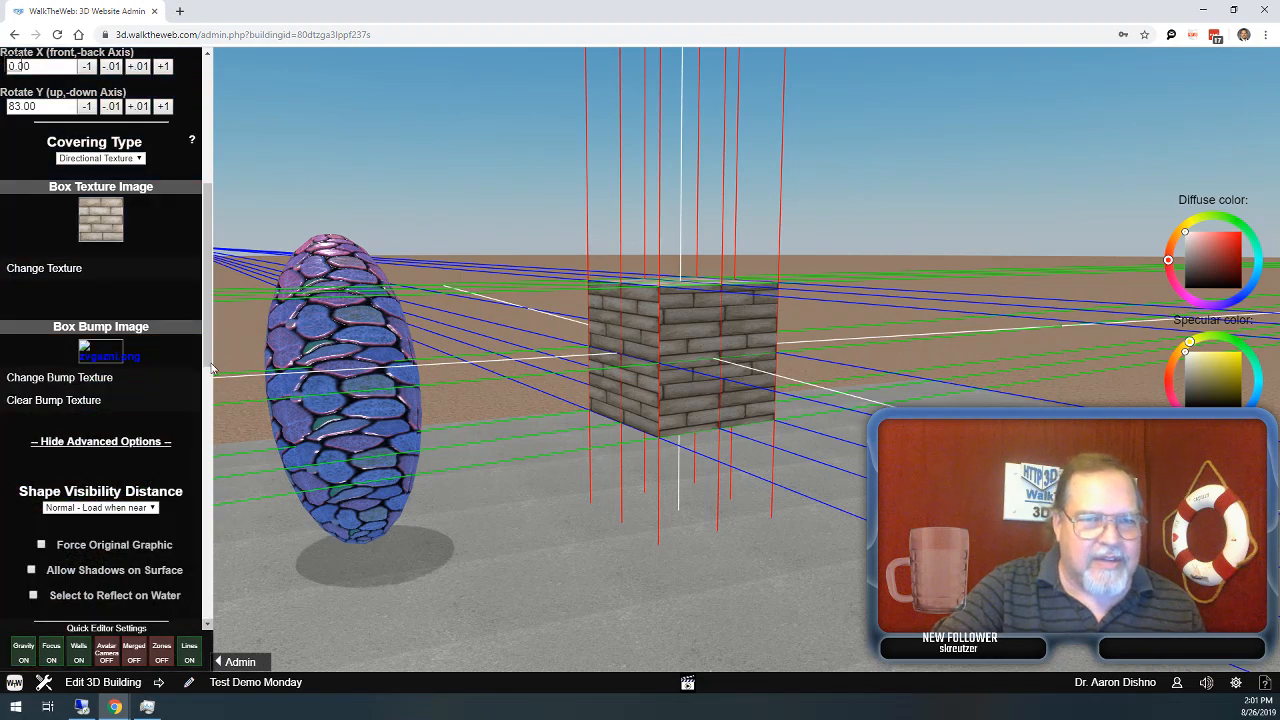
left_click_drag(206, 362, 207, 536)
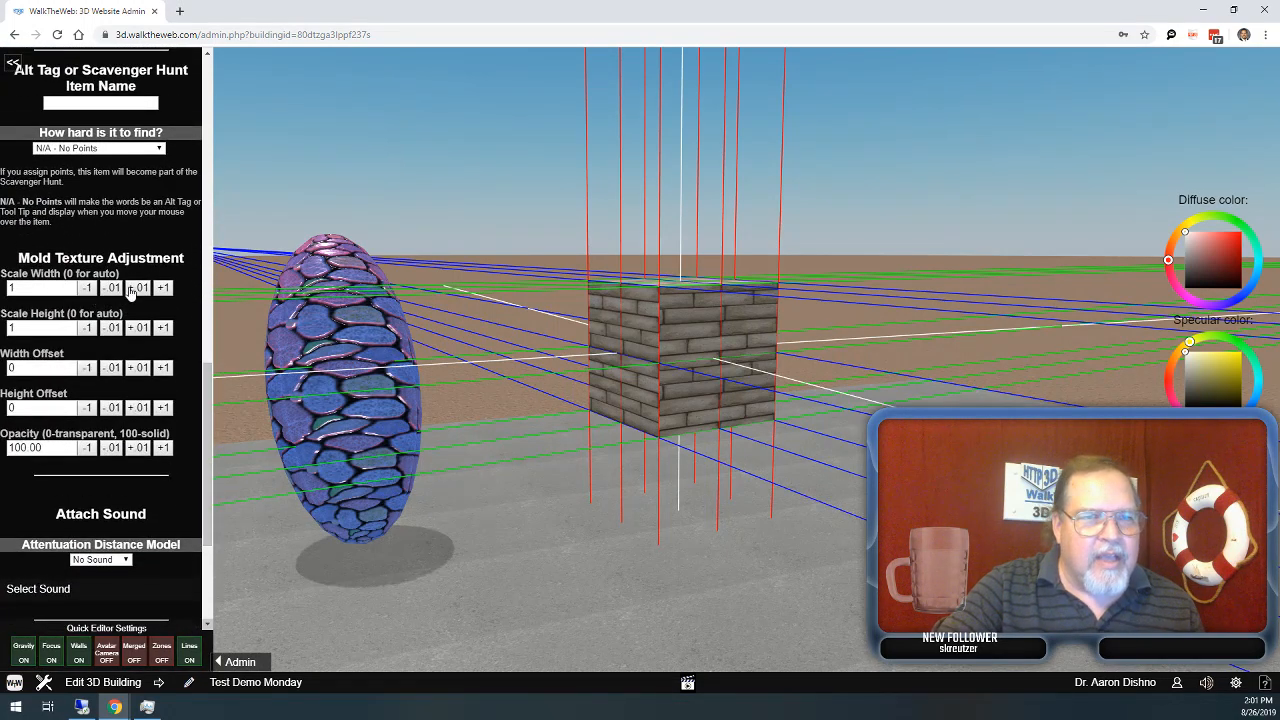
left_click(164, 289)
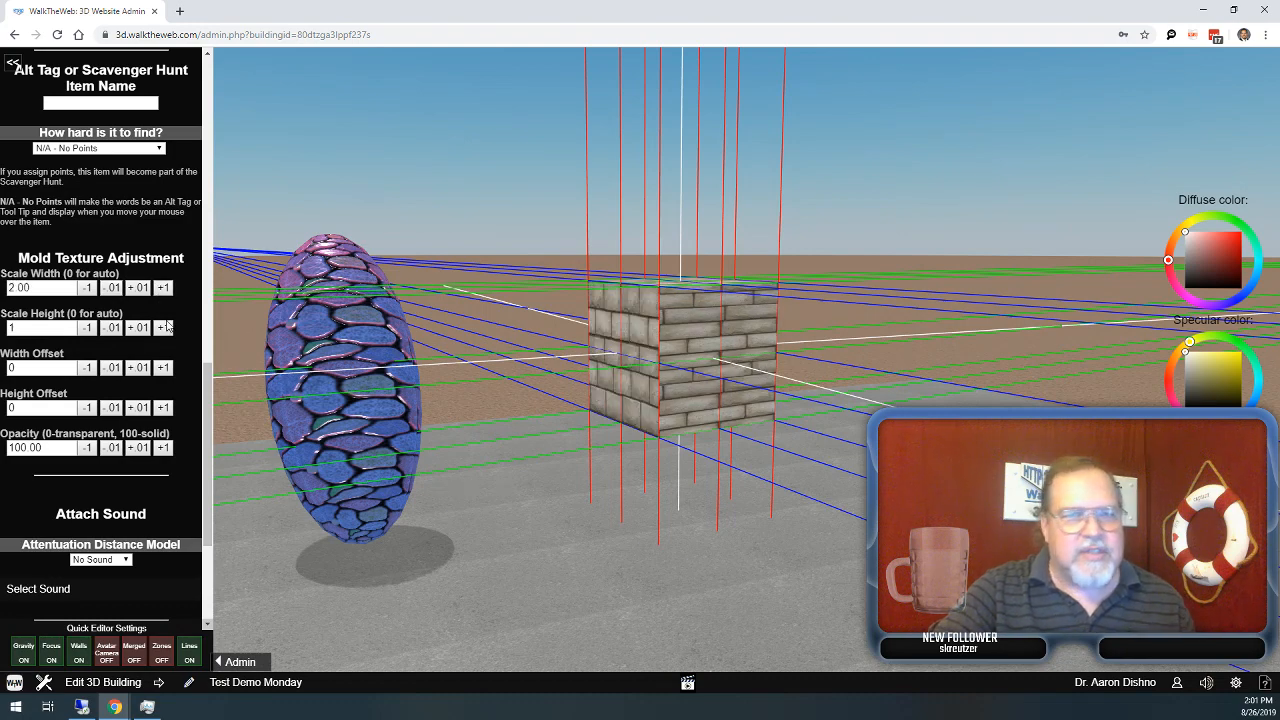
left_click(164, 329)
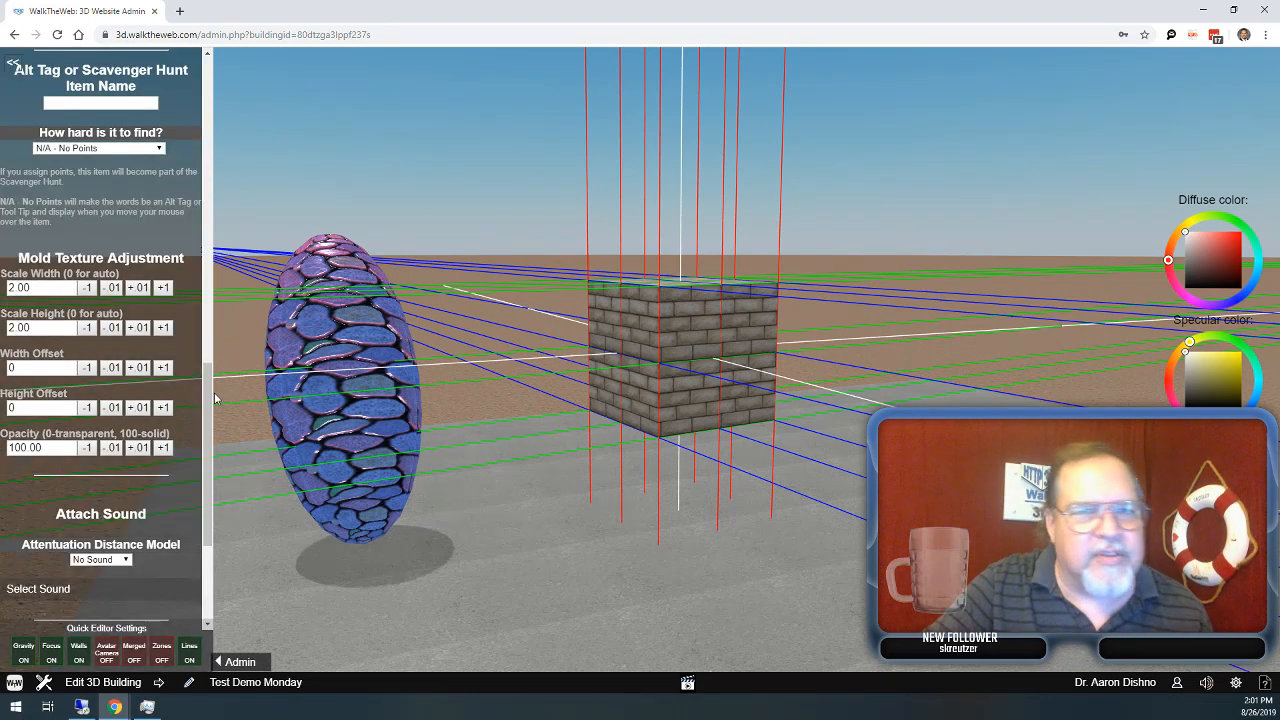
Raise the brick texture's Height Offset in small increments to 0.15 to shift the bricks vertically on the cube.
left_click_drag(206, 432, 206, 474)
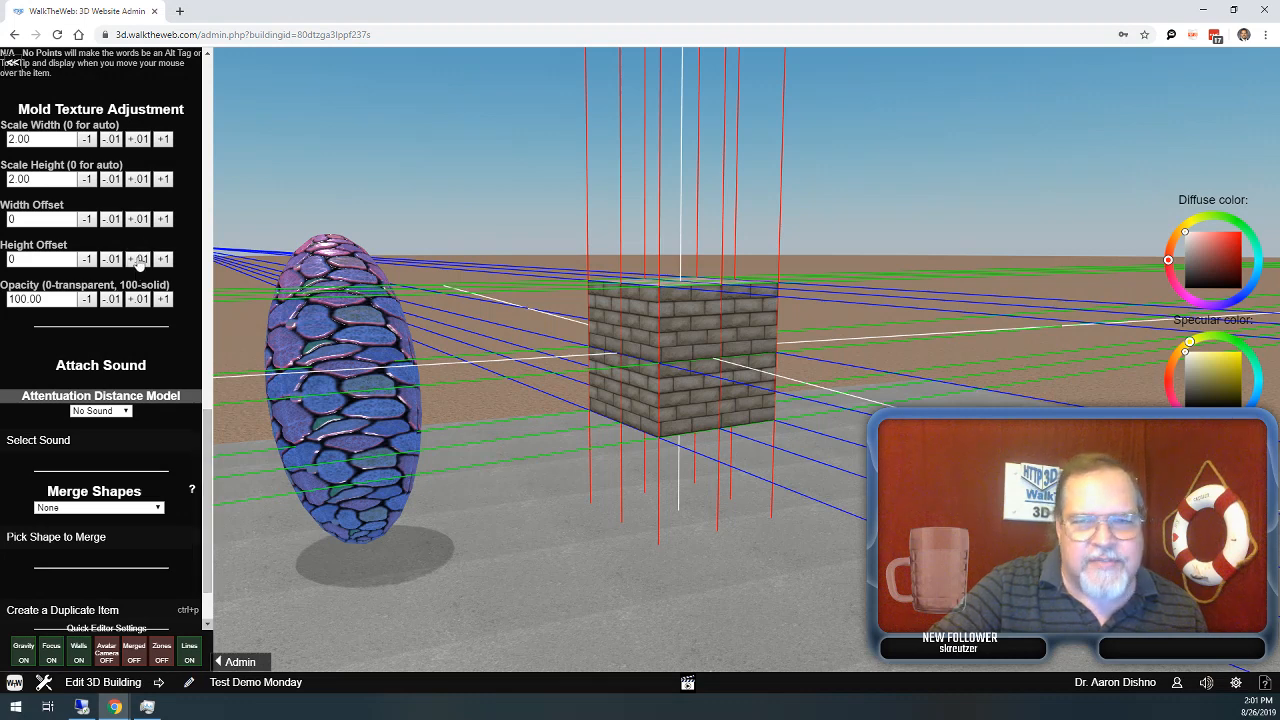
left_click(140, 259)
left_click(140, 259)
left_click(140, 259)
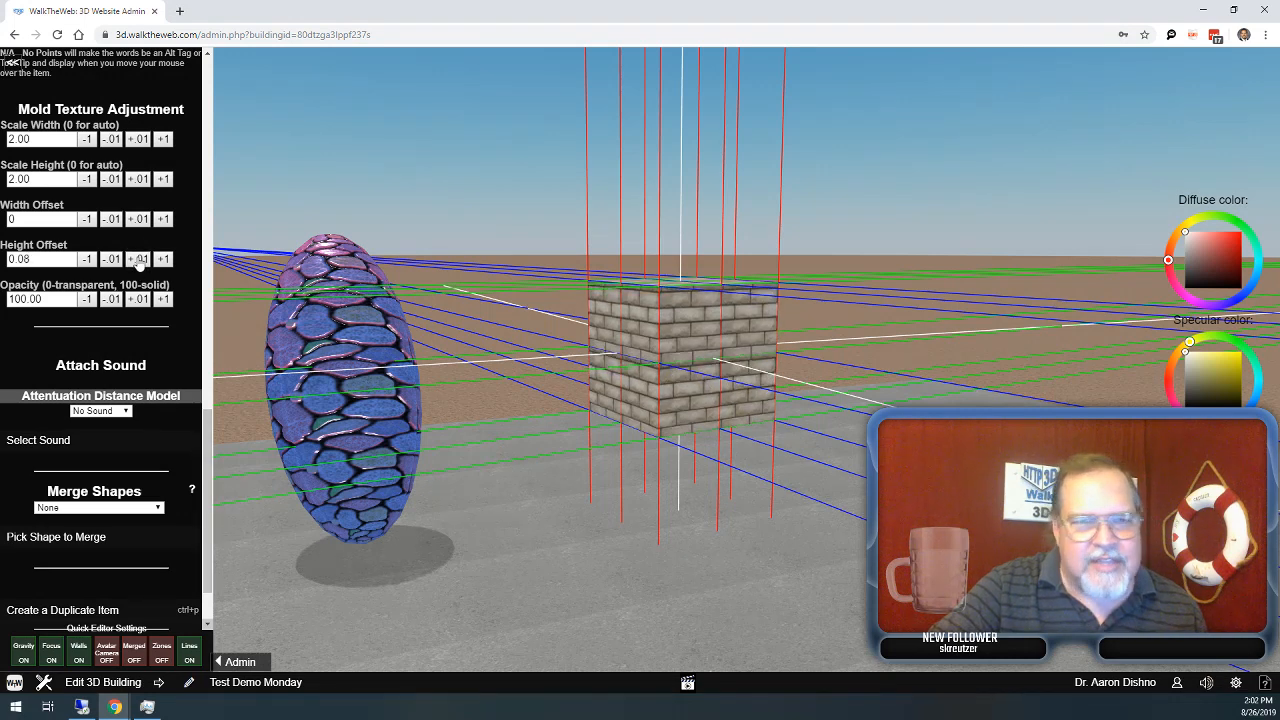
left_click(140, 259)
left_click(140, 259)
left_click(140, 259)
left_click(140, 259)
left_click(140, 259)
left_click(140, 259)
left_click(140, 259)
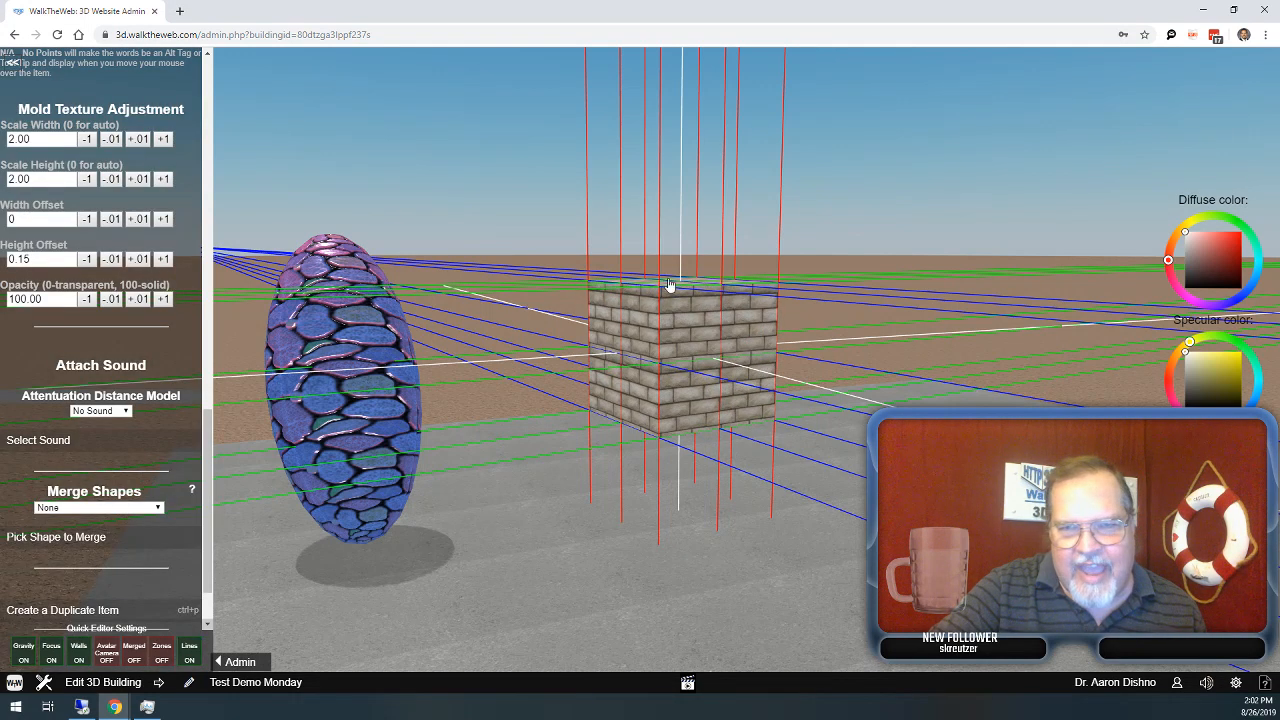
Lower the cube's Opacity slightly to 99.98 and raise it back to 100.00.
left_click(111, 299)
left_click(111, 299)
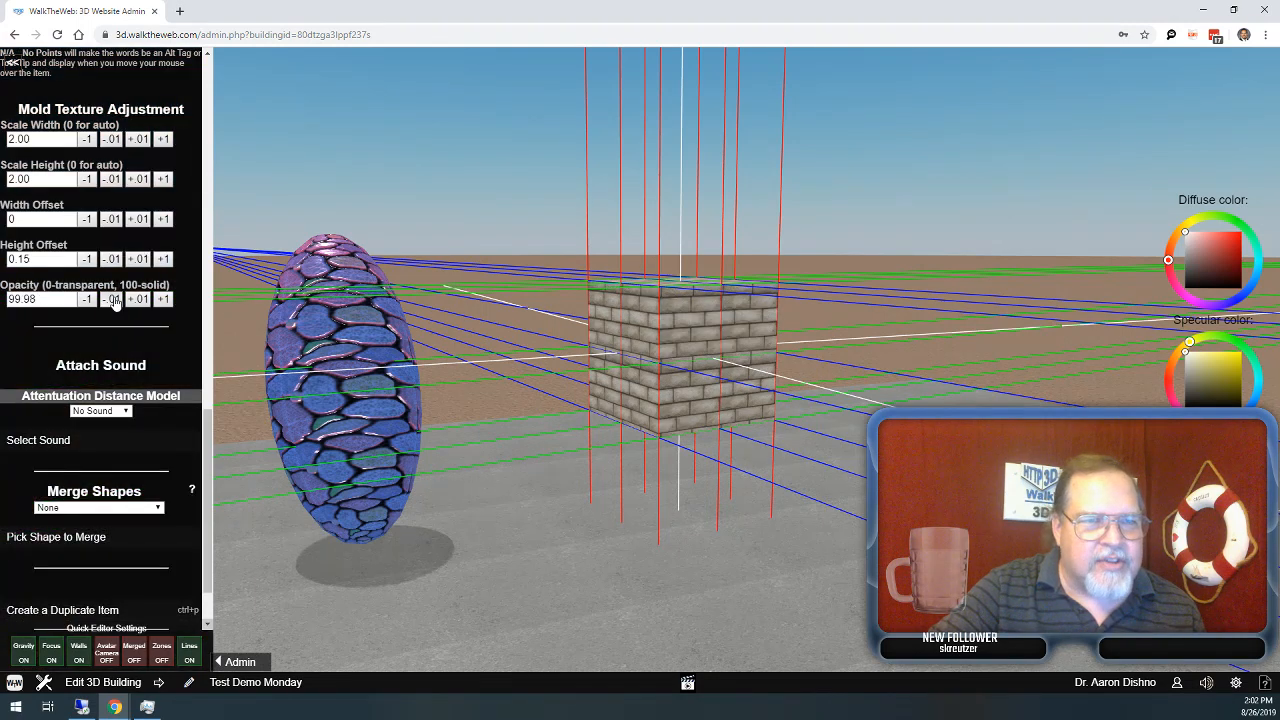
left_click(116, 301)
left_click(137, 302)
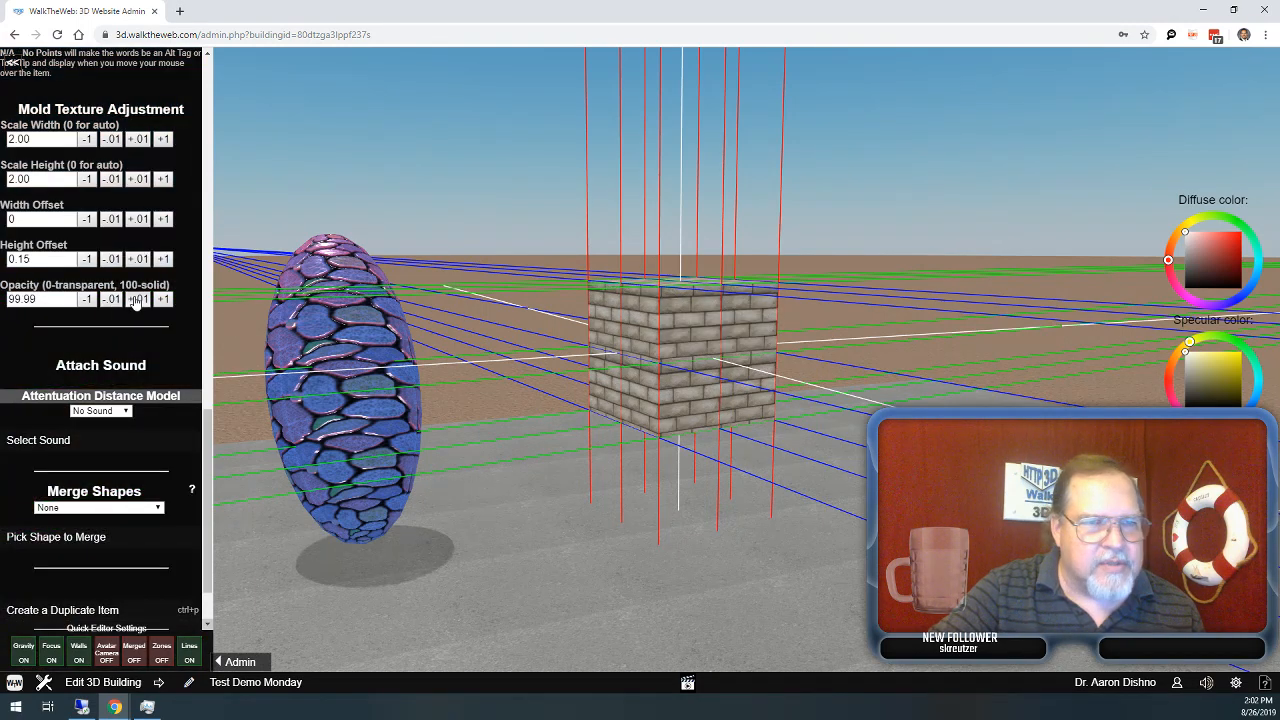
Step the brick texture's Height Offset back down to 0.00.
left_click(112, 259)
left_click(112, 259)
left_click(112, 259)
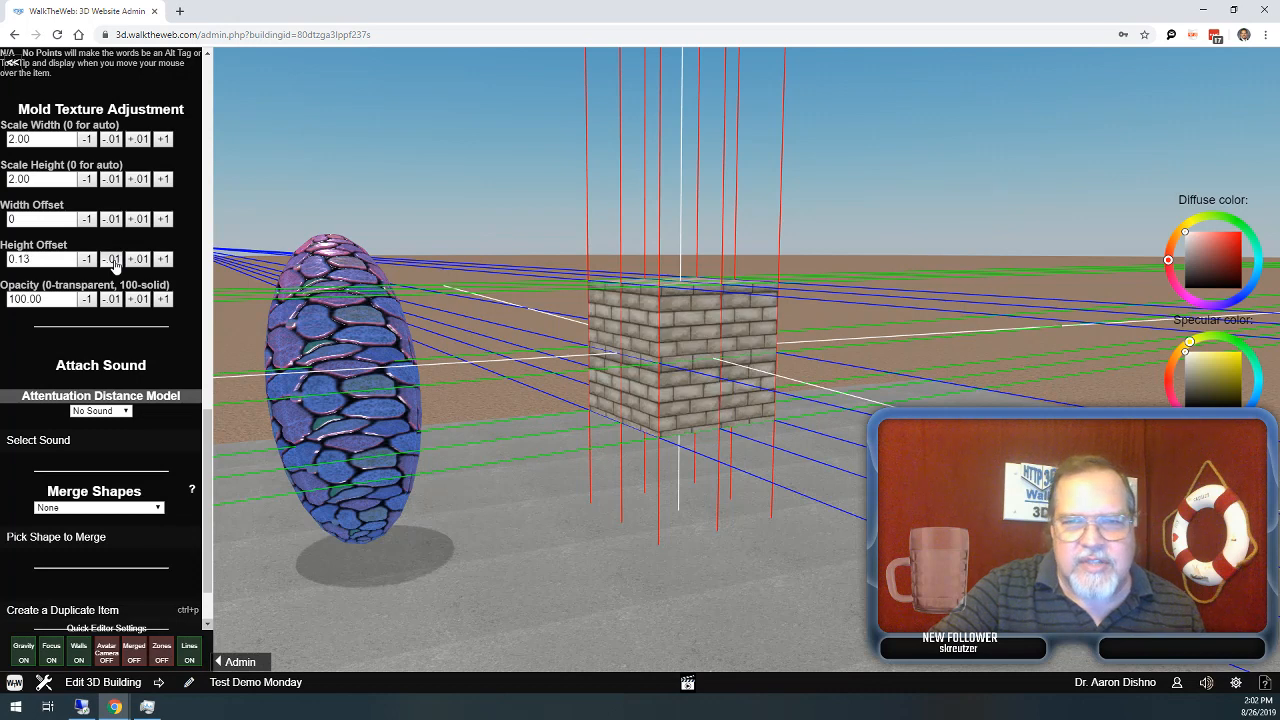
left_click(112, 259)
left_click(112, 259)
left_click(112, 259)
left_click(112, 259)
left_click(112, 259)
left_click(112, 259)
left_click(112, 259)
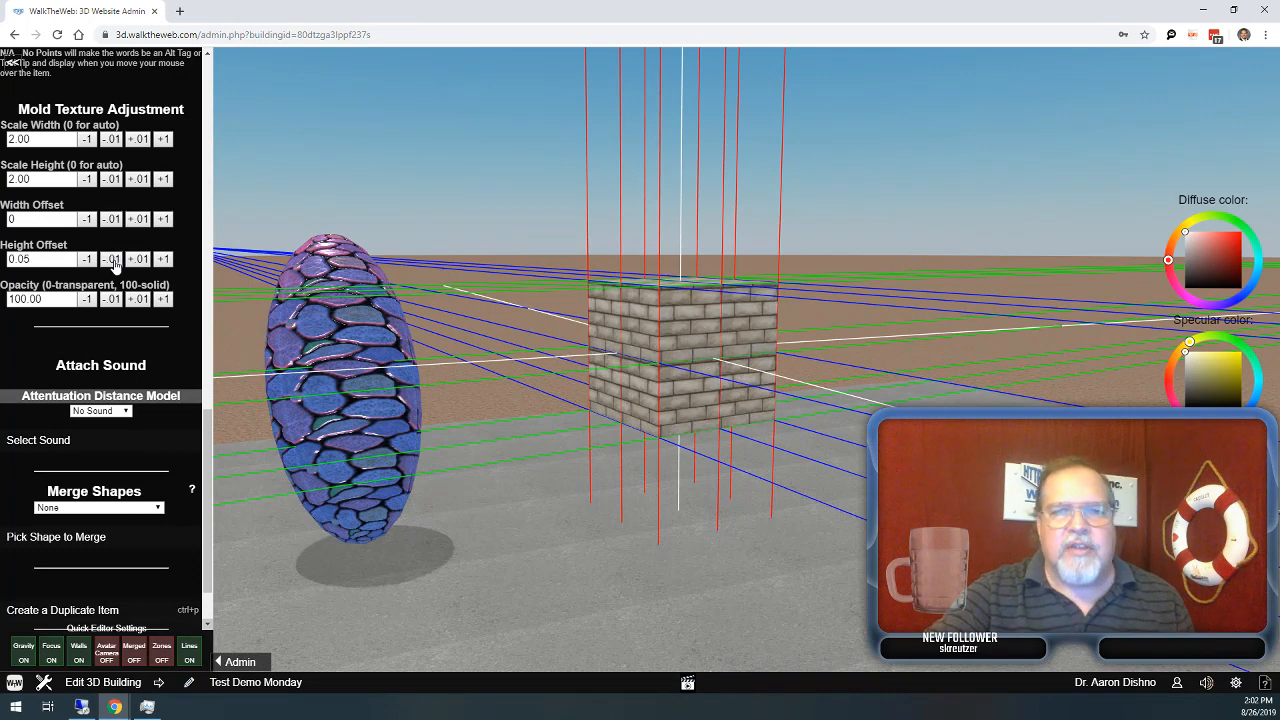
left_click(112, 259)
left_click(112, 259)
left_click(112, 259)
left_click(112, 259)
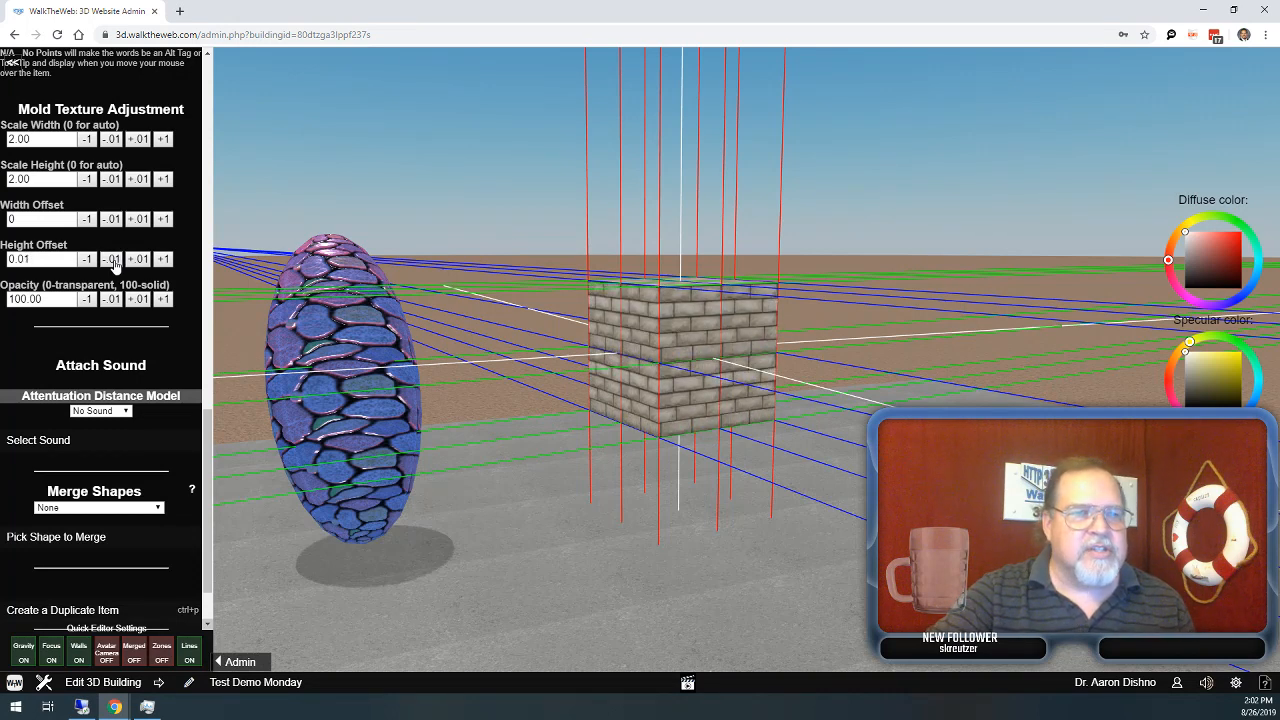
left_click(112, 259)
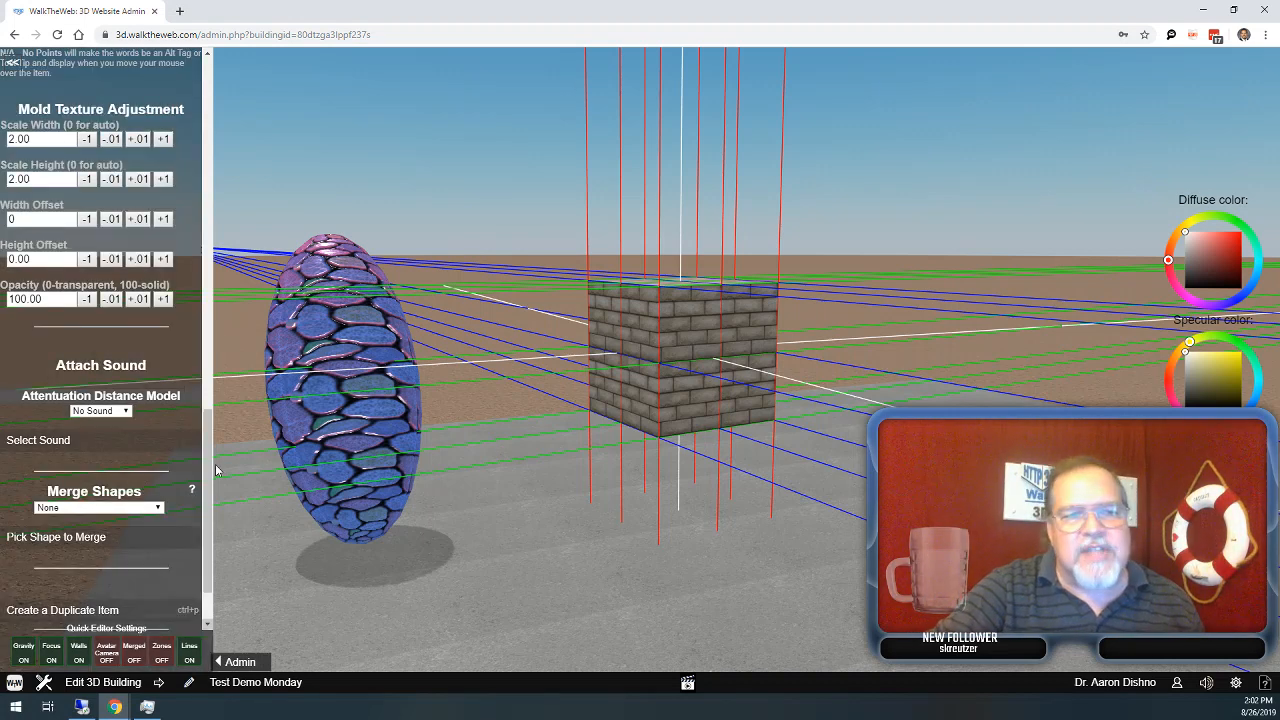
Save the box with its edited dimensions and brick texture settings.
scroll(185, 520, "down", 2)
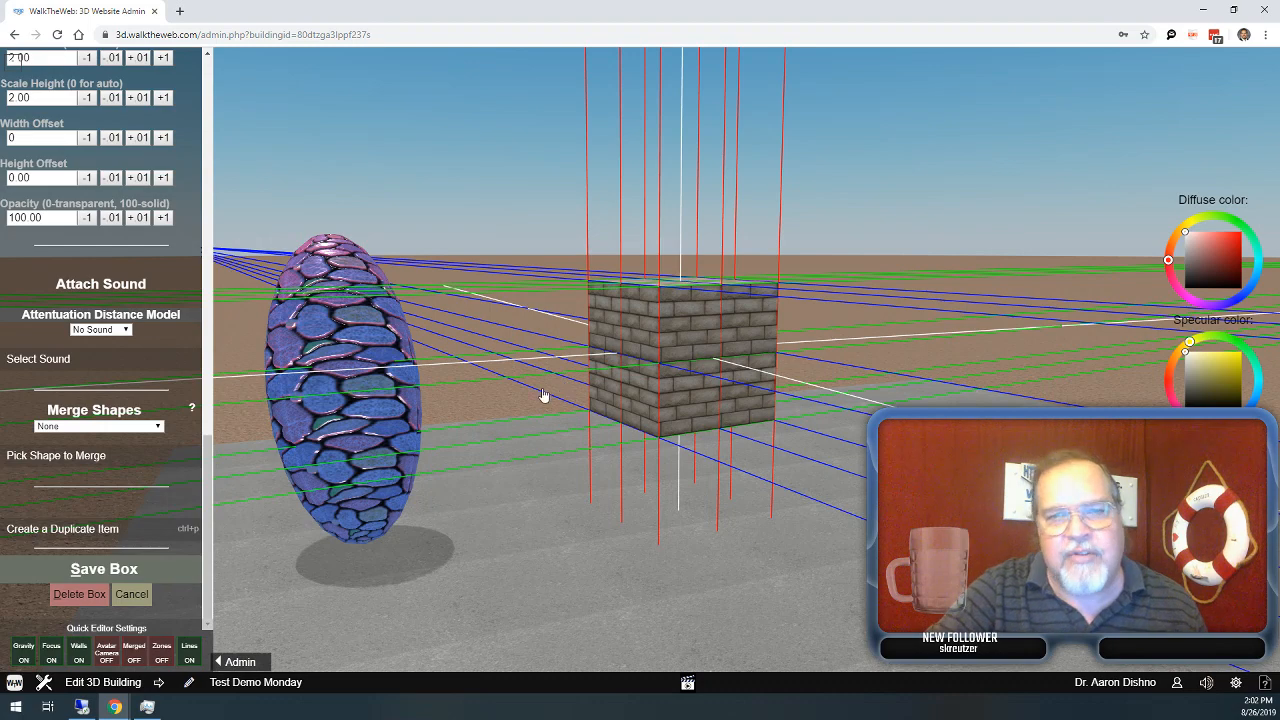
left_click(125, 570)
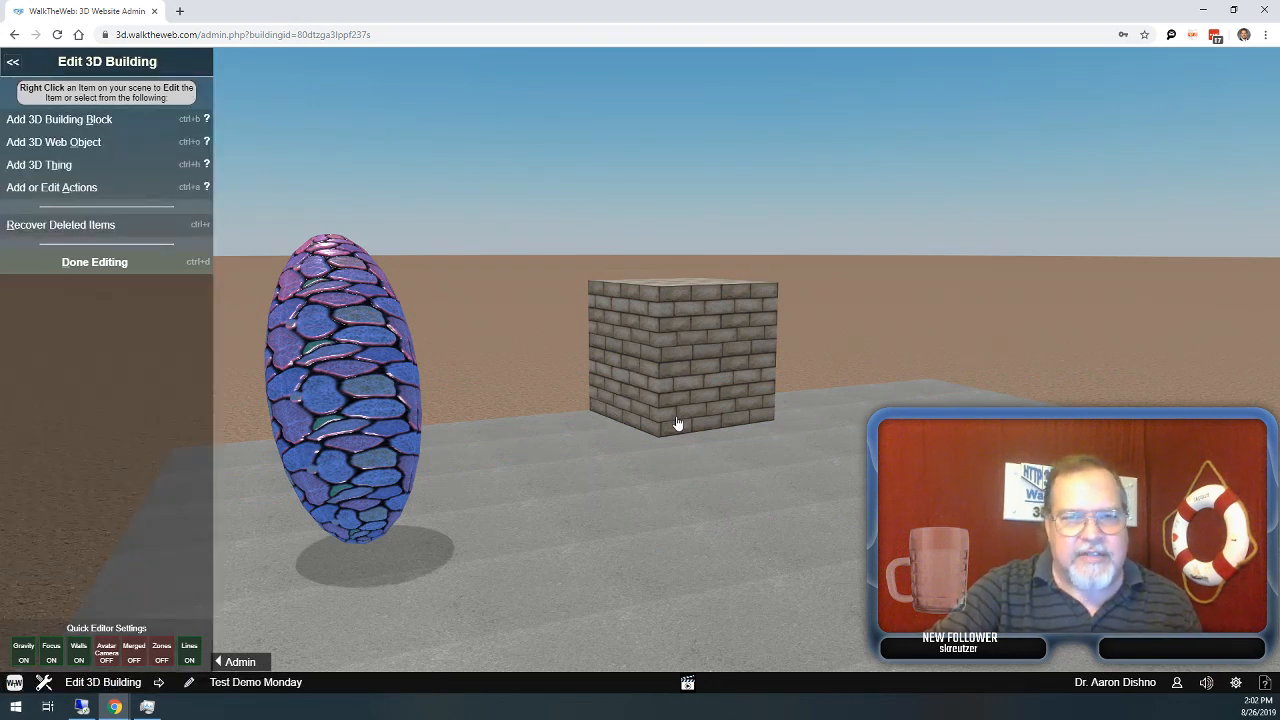
key("Down")
key("Up")
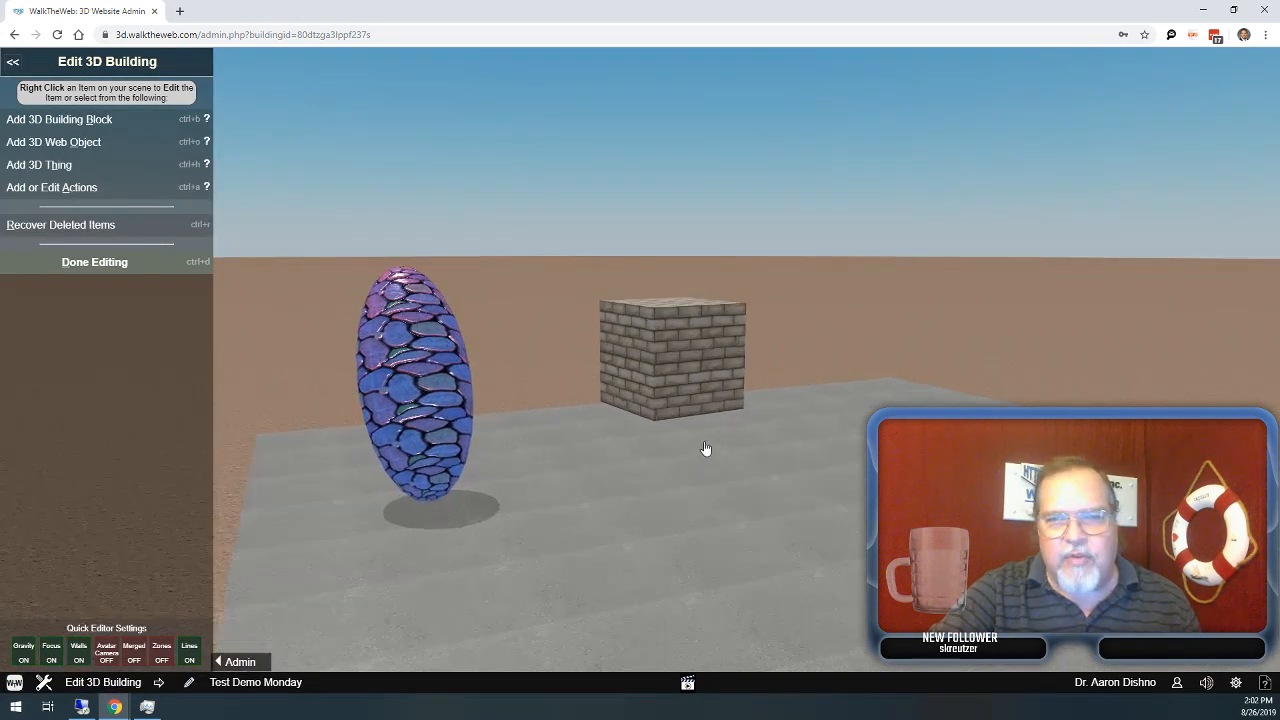